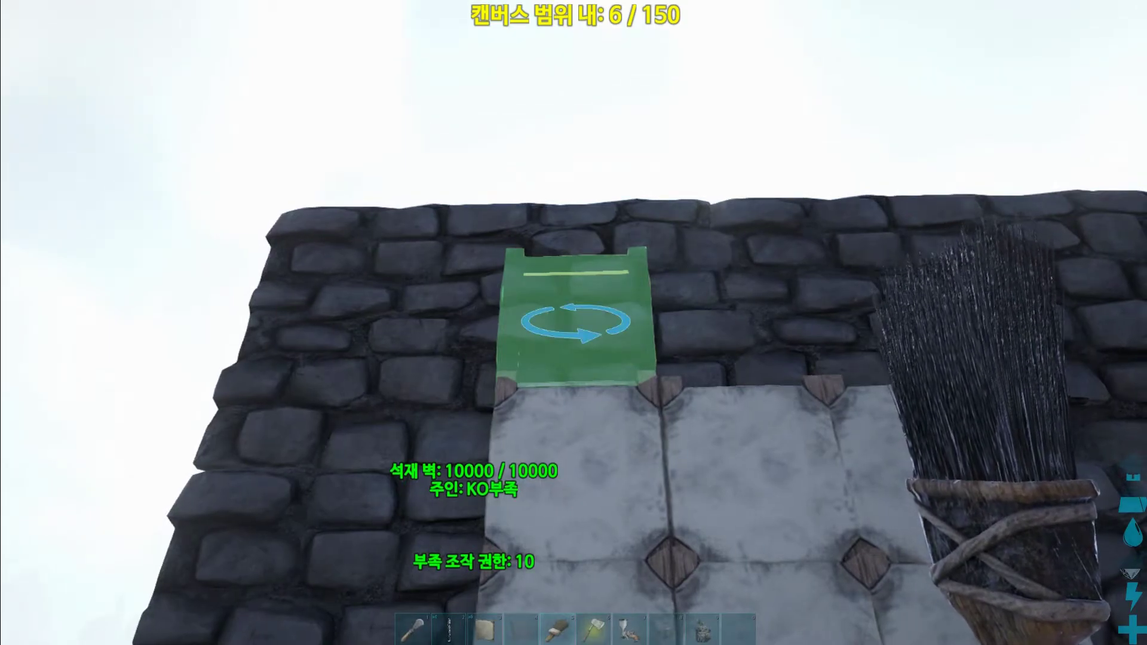
Place three canvases on the stone wall to complete the top row of the canvas grid.
left_click(574, 322)
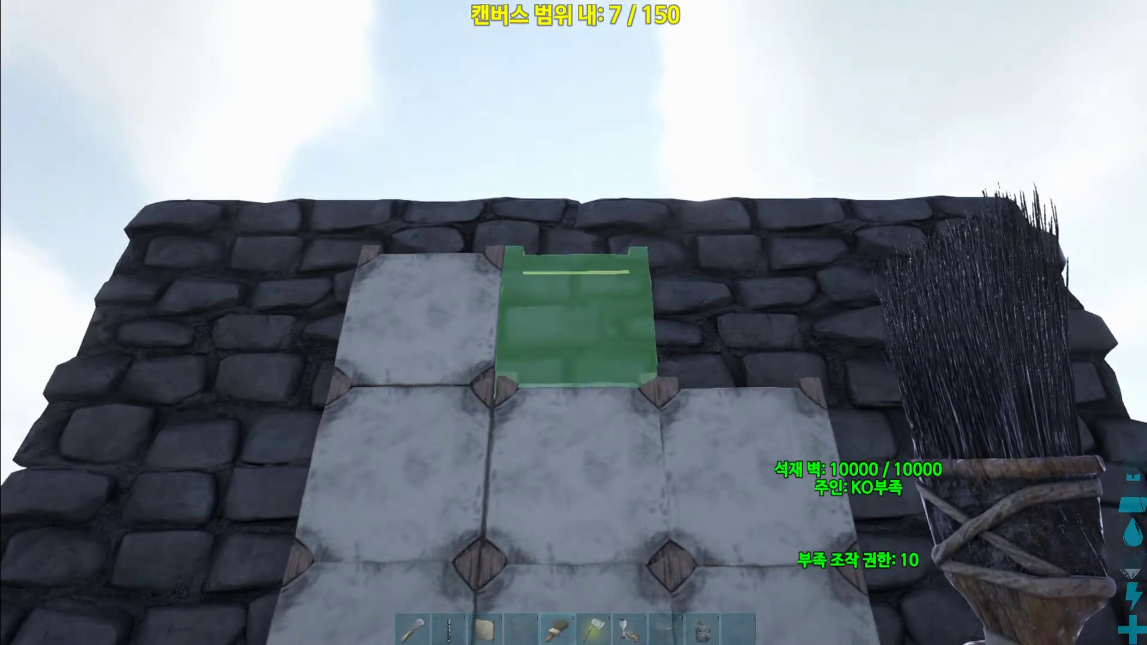
left_click(573, 322)
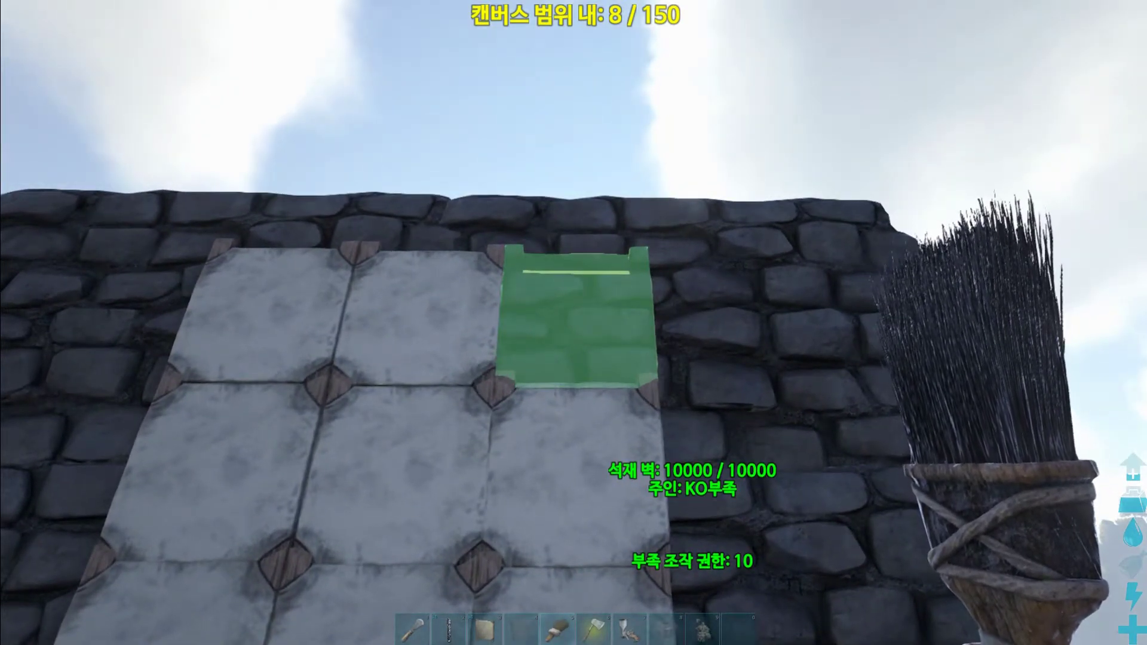
left_click(573, 323)
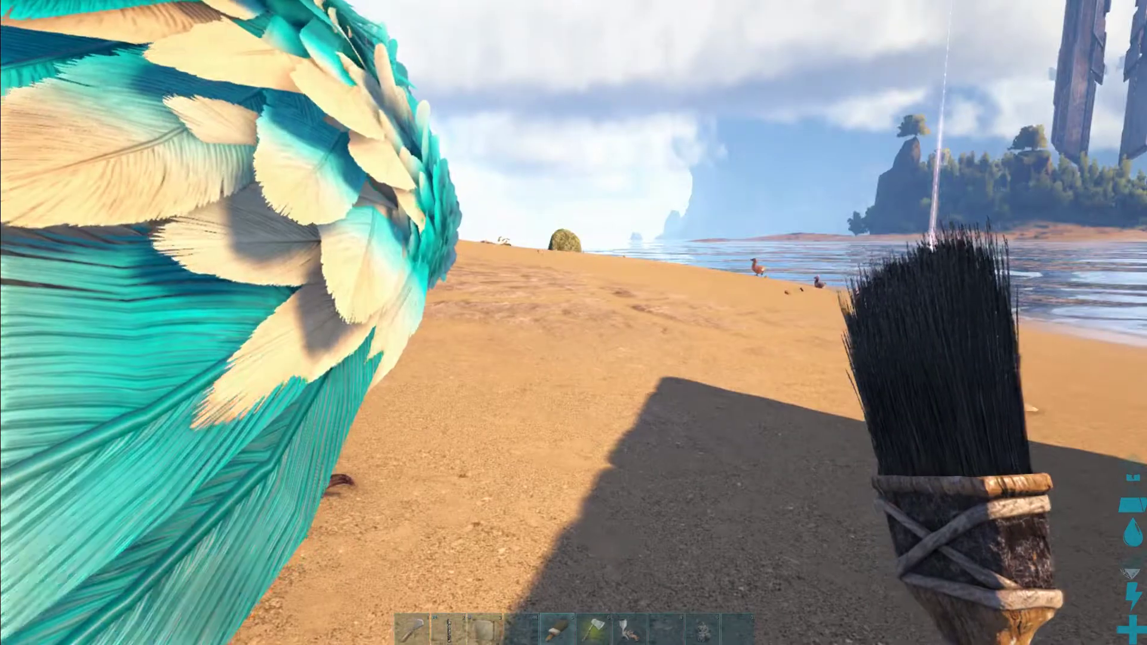
Return to the tamed bird beside the canvas wall and mount it.
key("w")
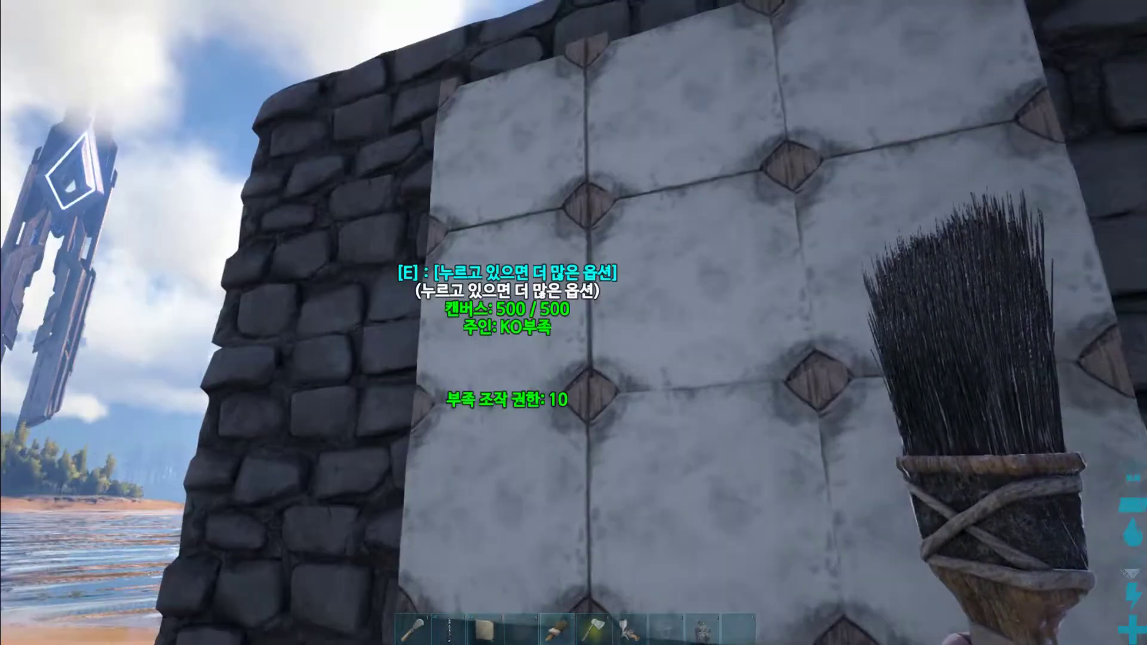
key("s")
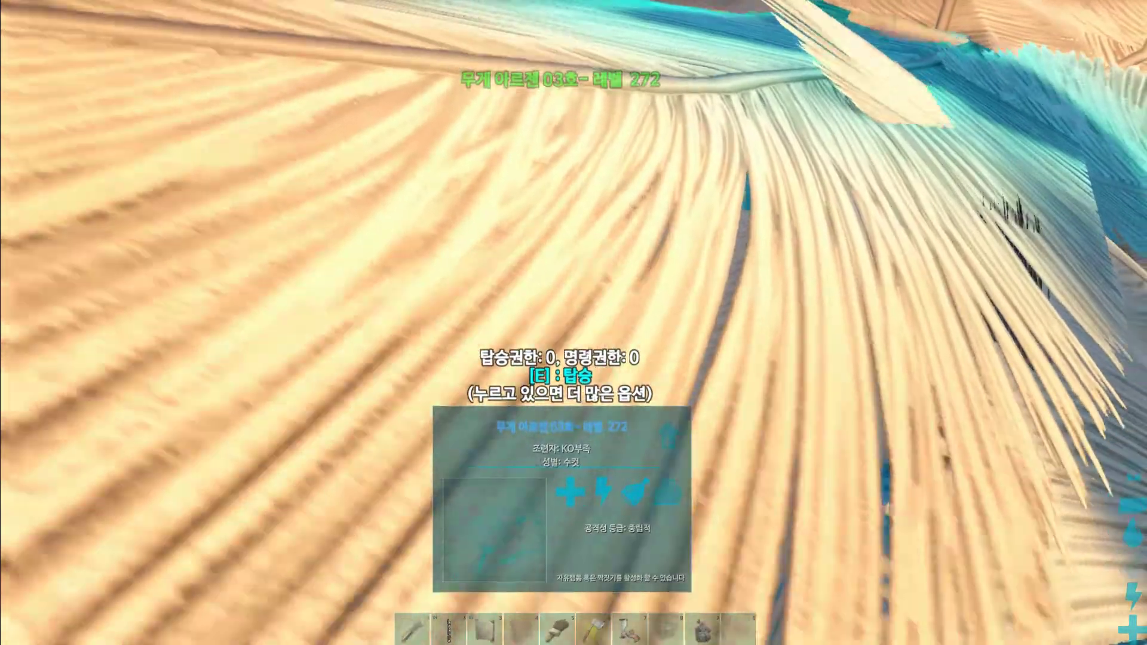
key("e")
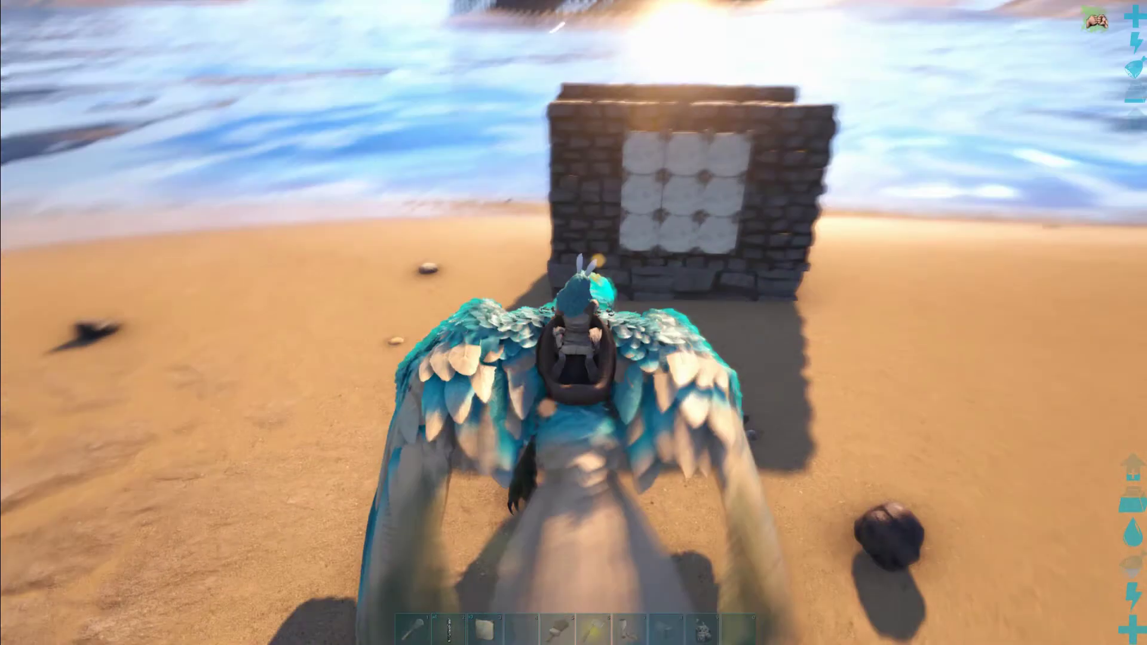
Switch to Photoshop and reposition the Doraemon document window in the workspace.
key("alt+Tab")
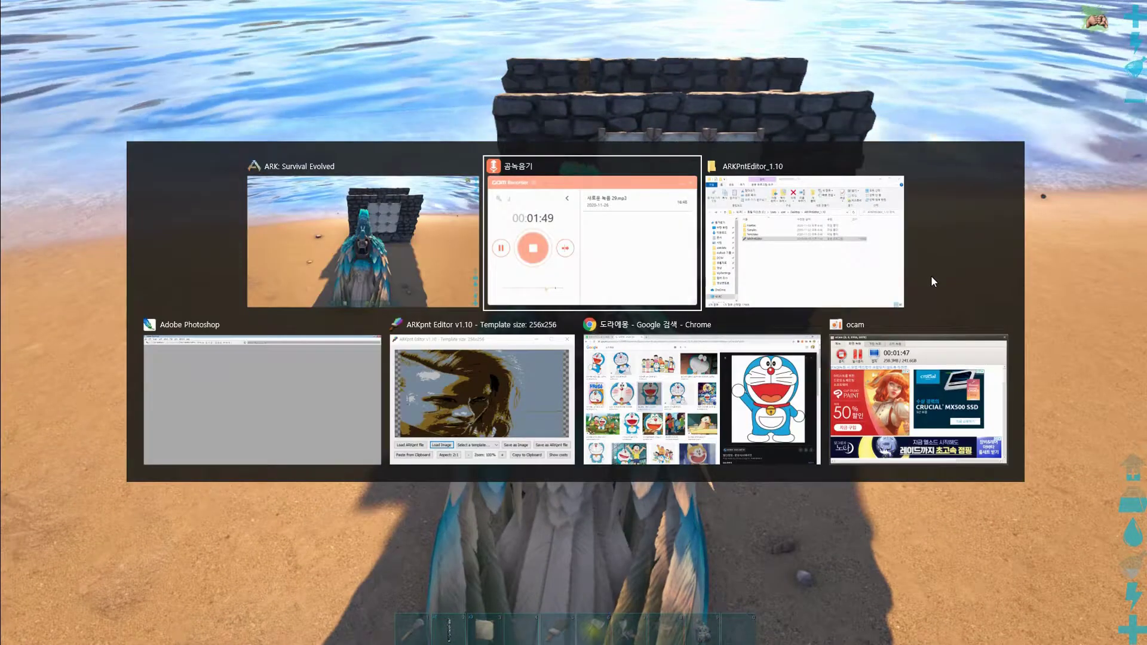
key("alt+Tab")
key("alt+Tab")
key("alt+Tab")
key("alt+Tab")
key("alt+Tab")
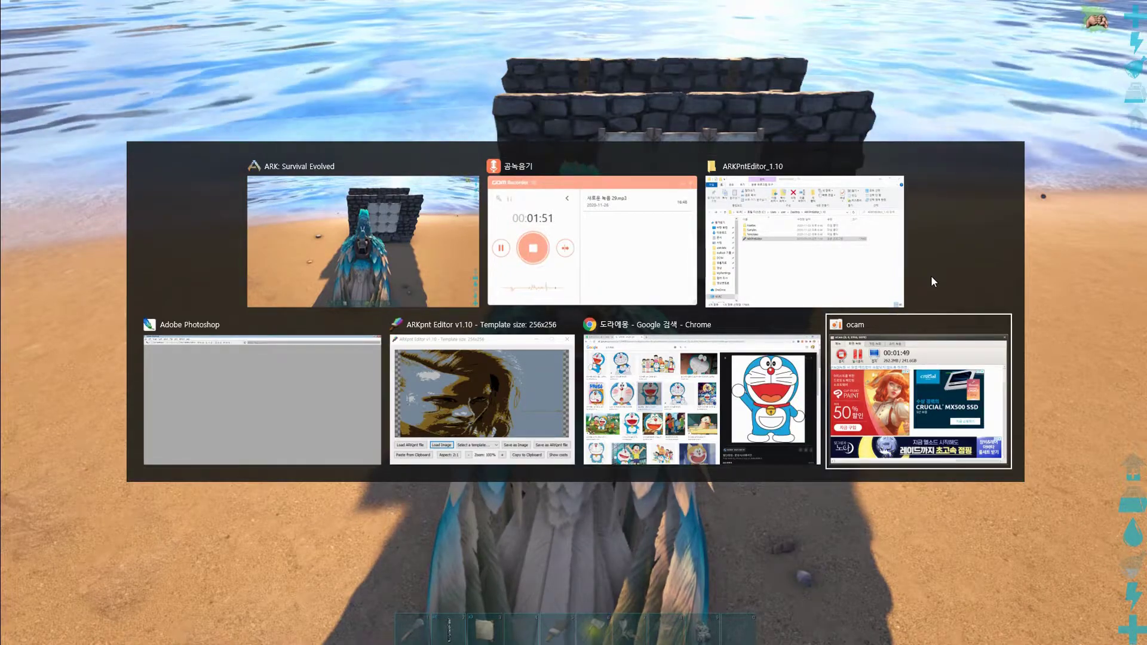
key("alt+Tab")
key("alt+Tab")
key("alt+Tab")
key("alt+Tab")
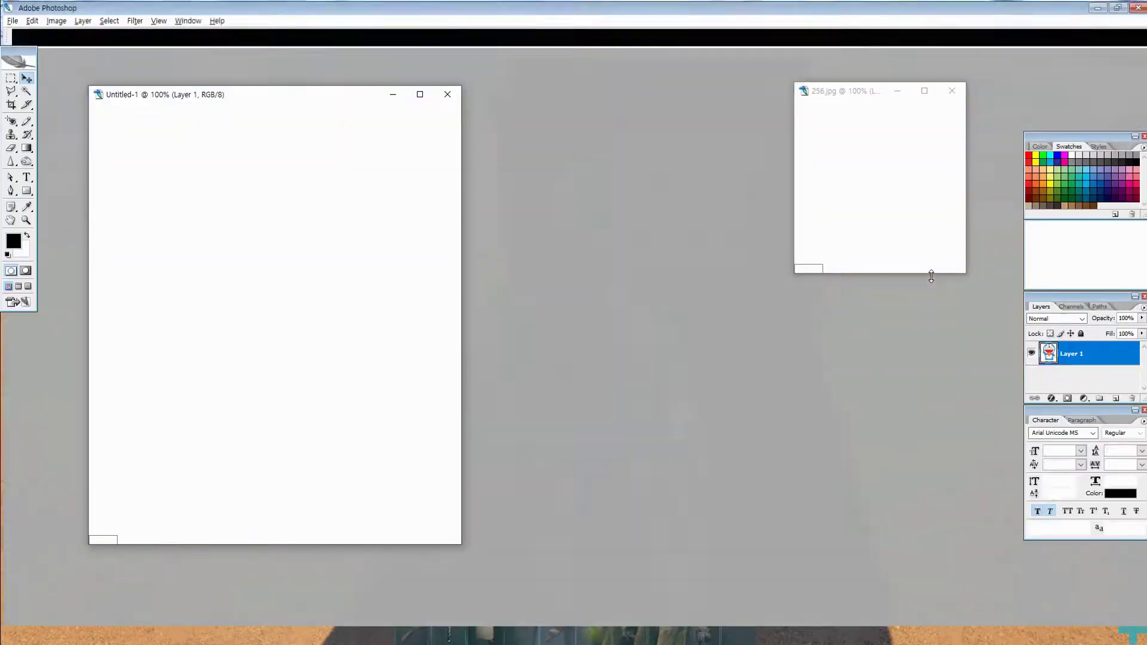
left_click_drag(329, 101, 421, 96)
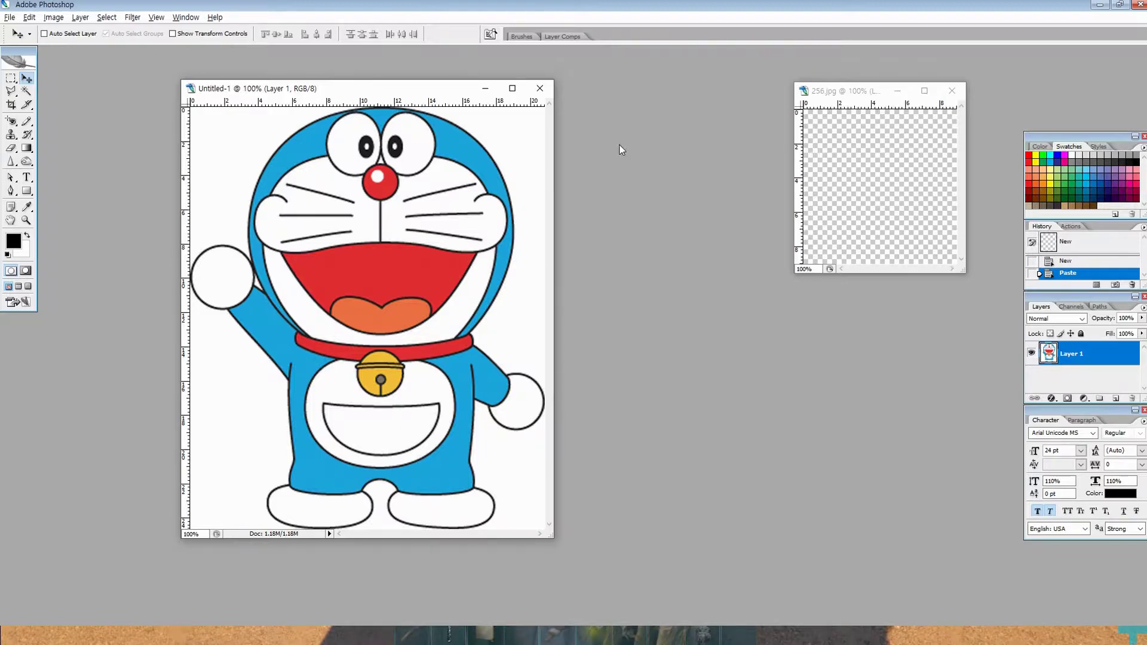
left_click_drag(348, 93, 394, 88)
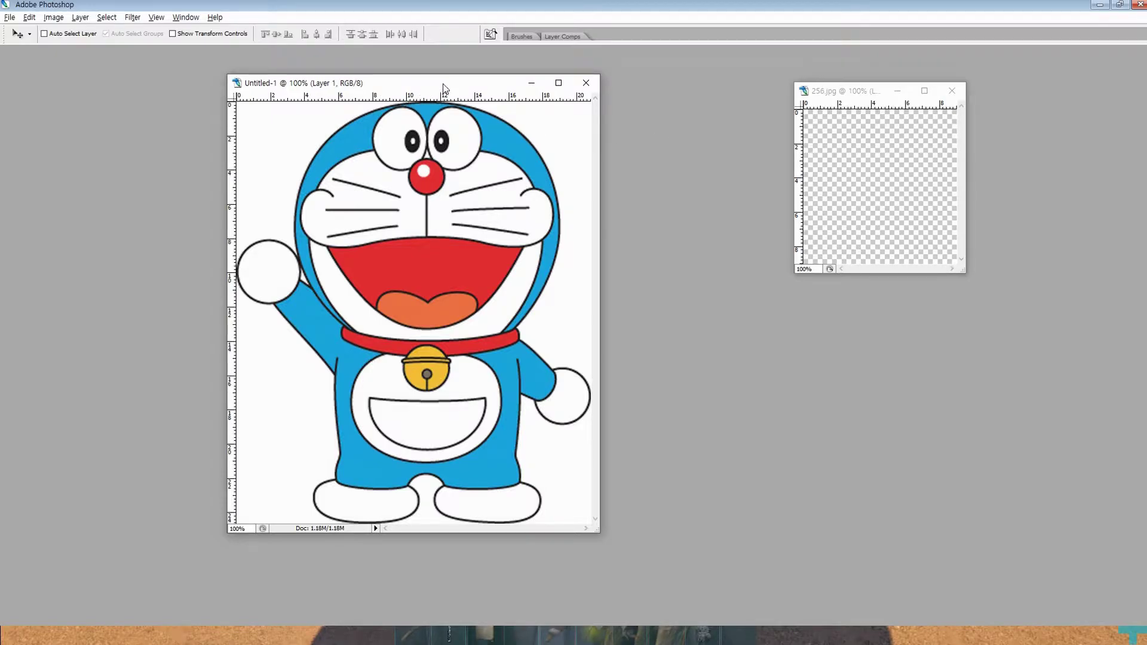
key("Tab")
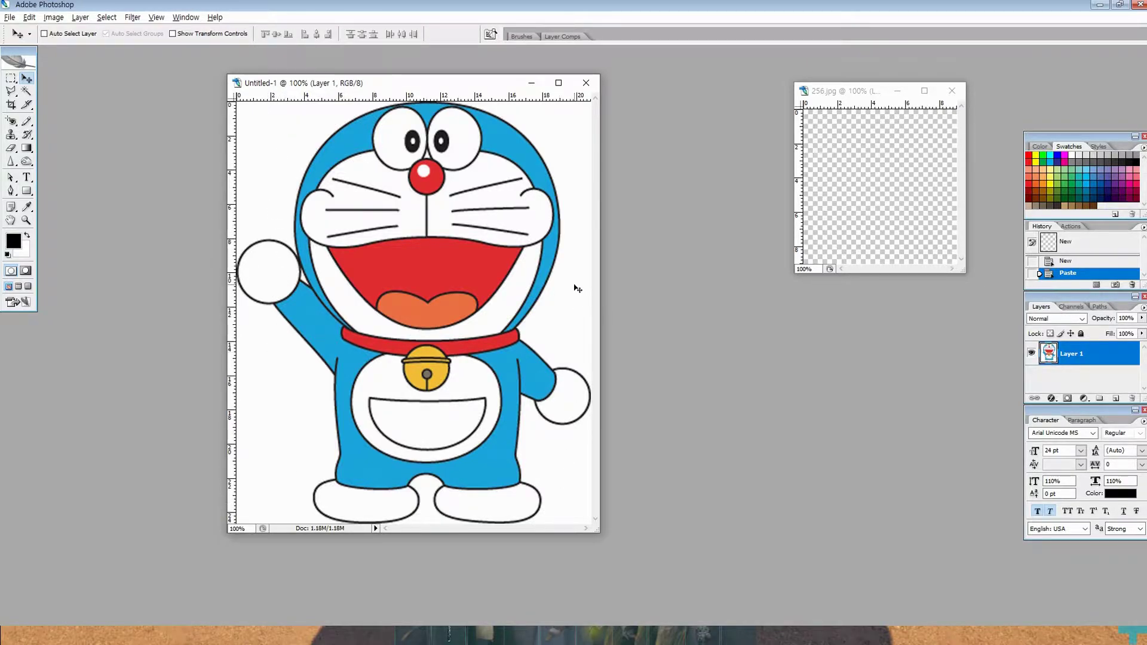
left_click(26, 91)
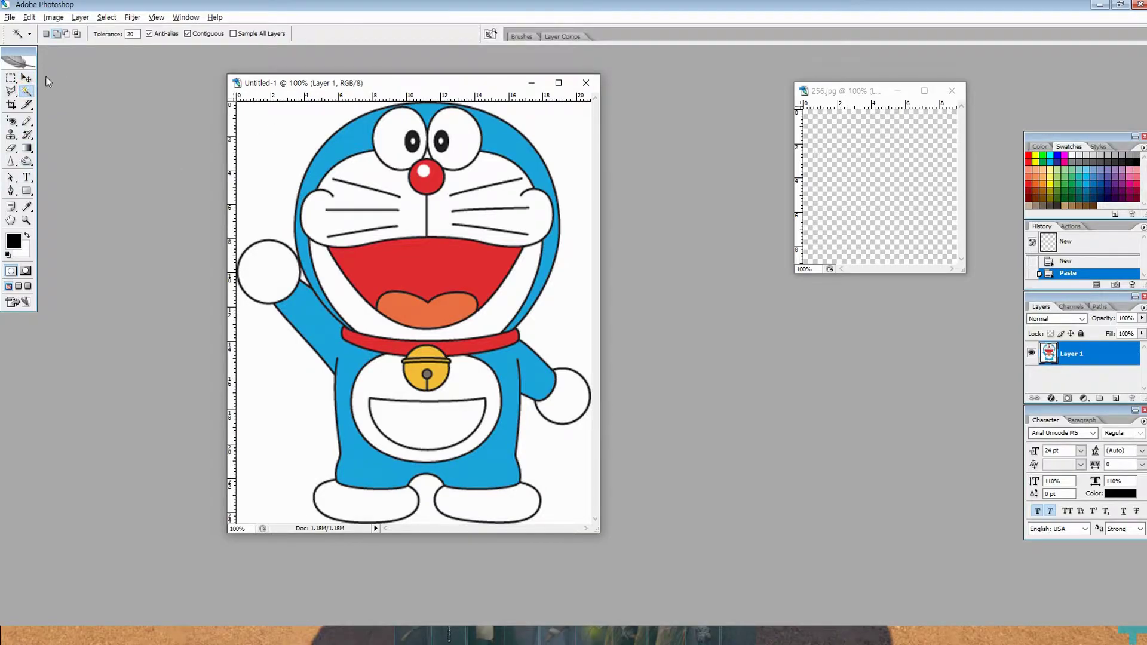
left_click(11, 91)
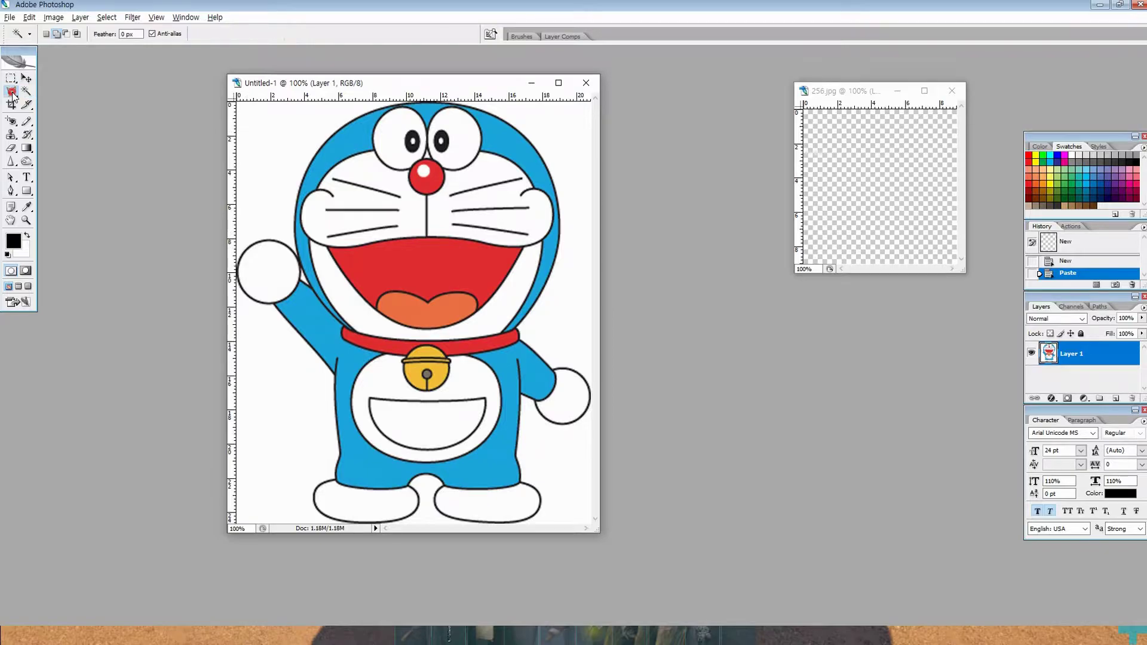
left_click(330, 134)
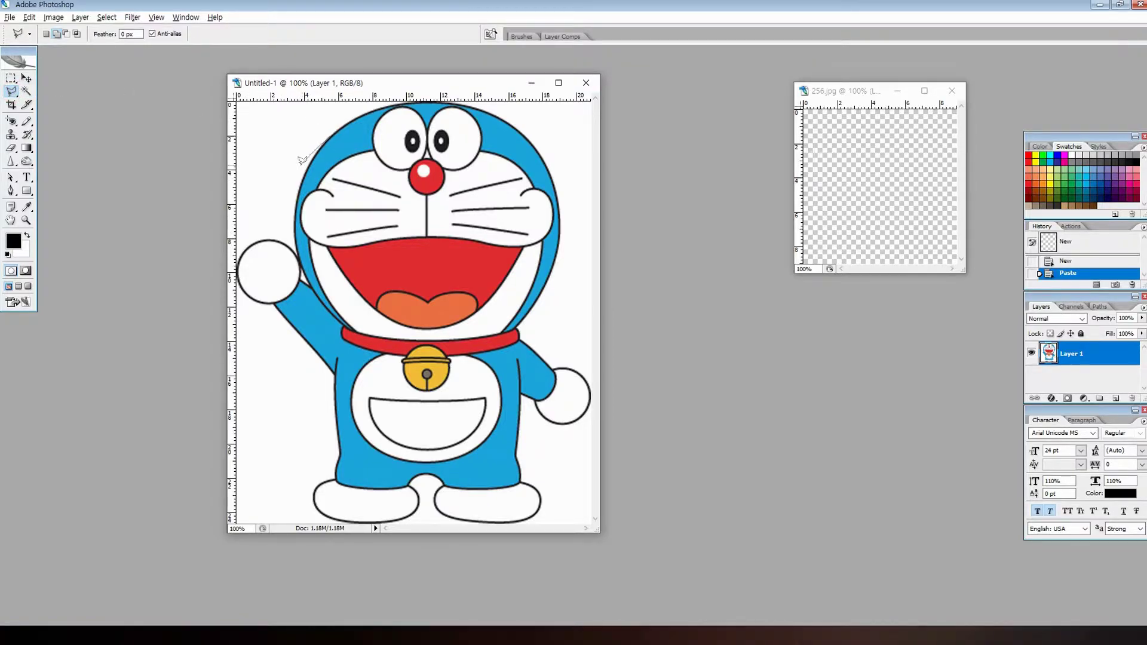
mouse_move(307, 163)
left_mouse_down()
mouse_move(299, 240)
mouse_move(249, 240)
left_mouse_up()
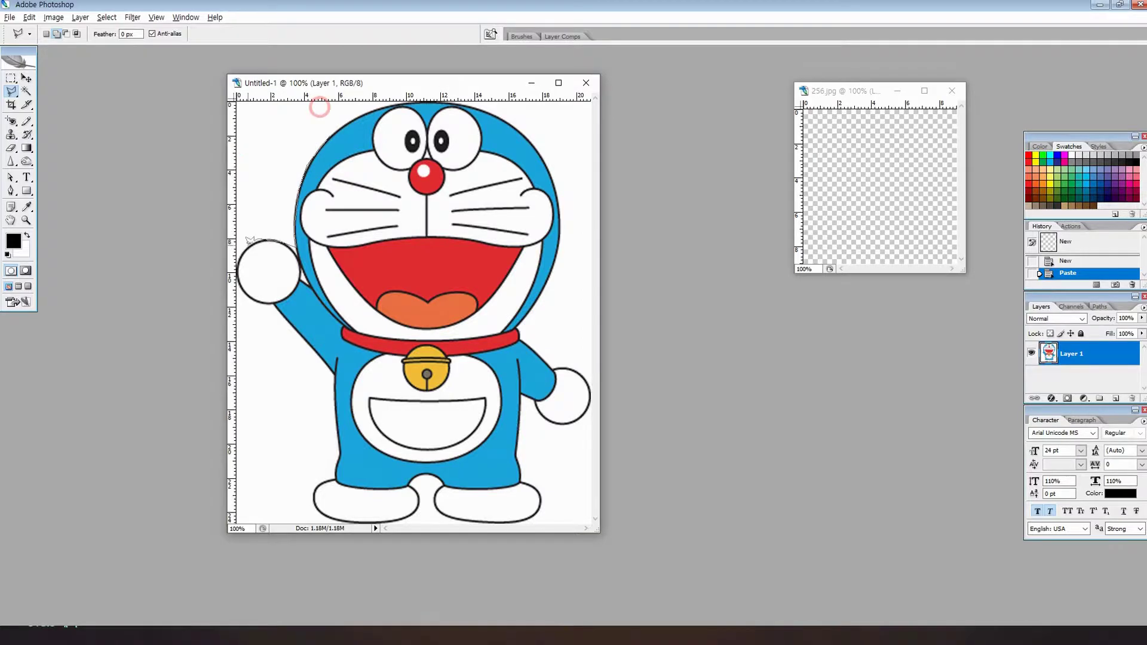
left_click_drag(320, 107, 330, 137)
key("ctrl+d")
Select the white background areas around Doraemon with the Magic Wand, delete them and clear the selection.
left_click(27, 92)
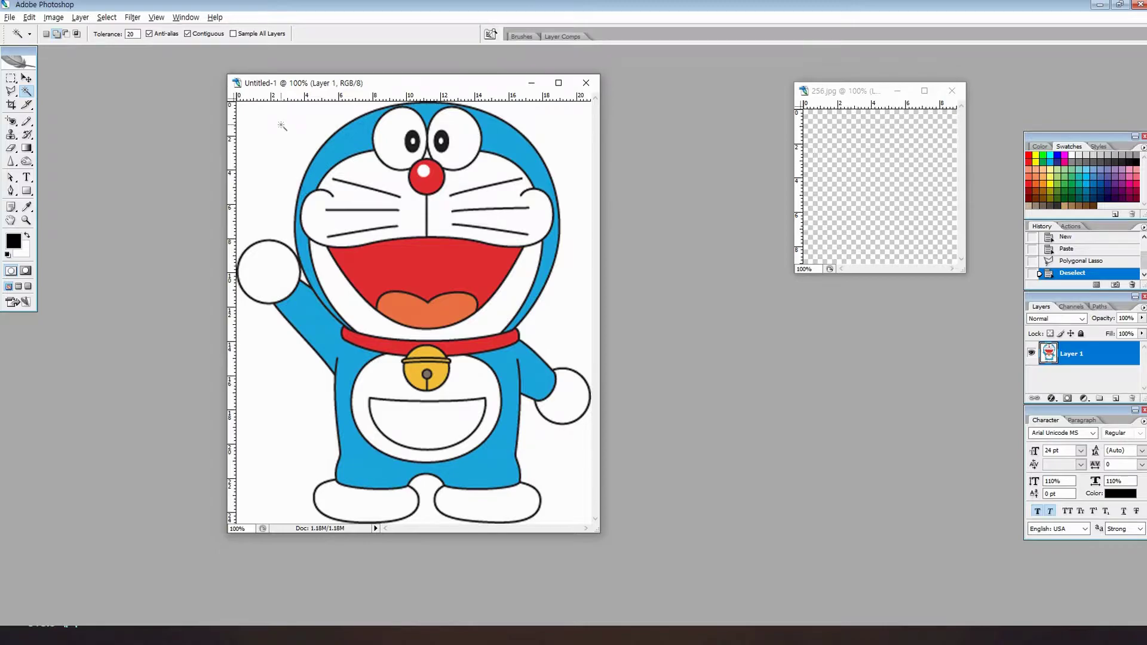
left_click(266, 149)
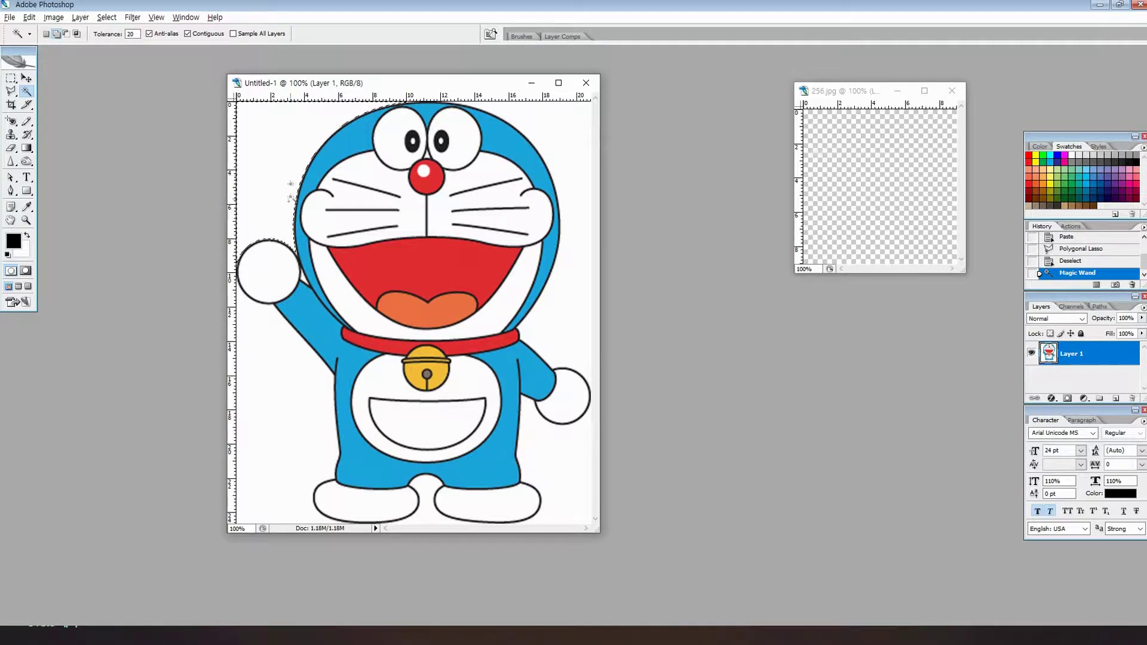
left_click(565, 134)
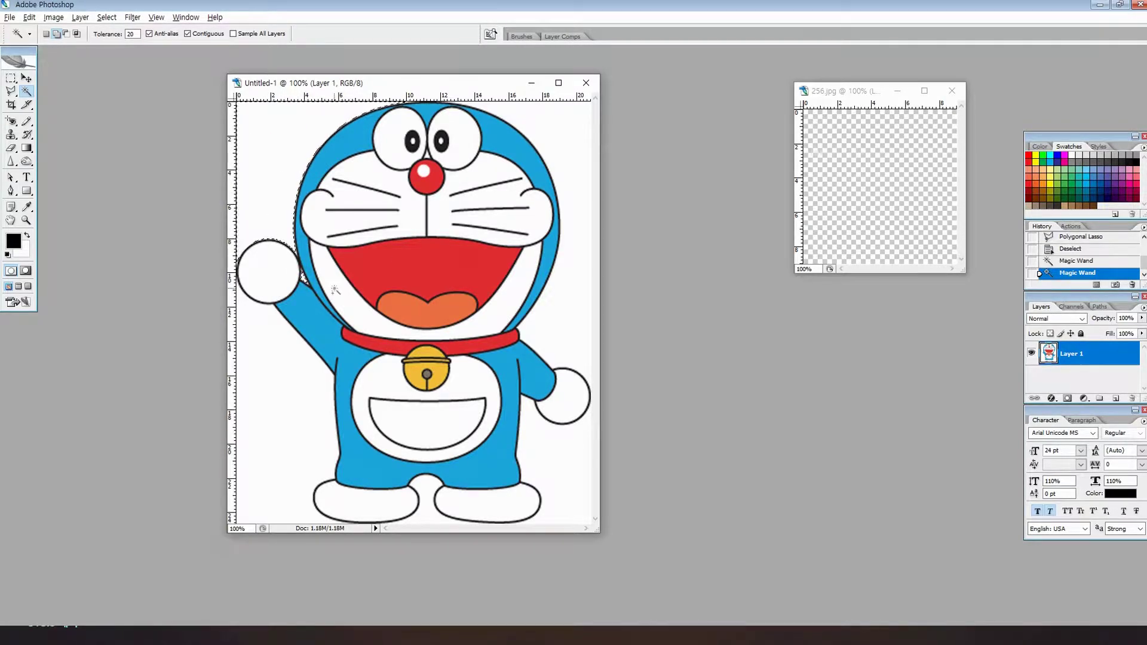
left_click(572, 457)
left_click(427, 494)
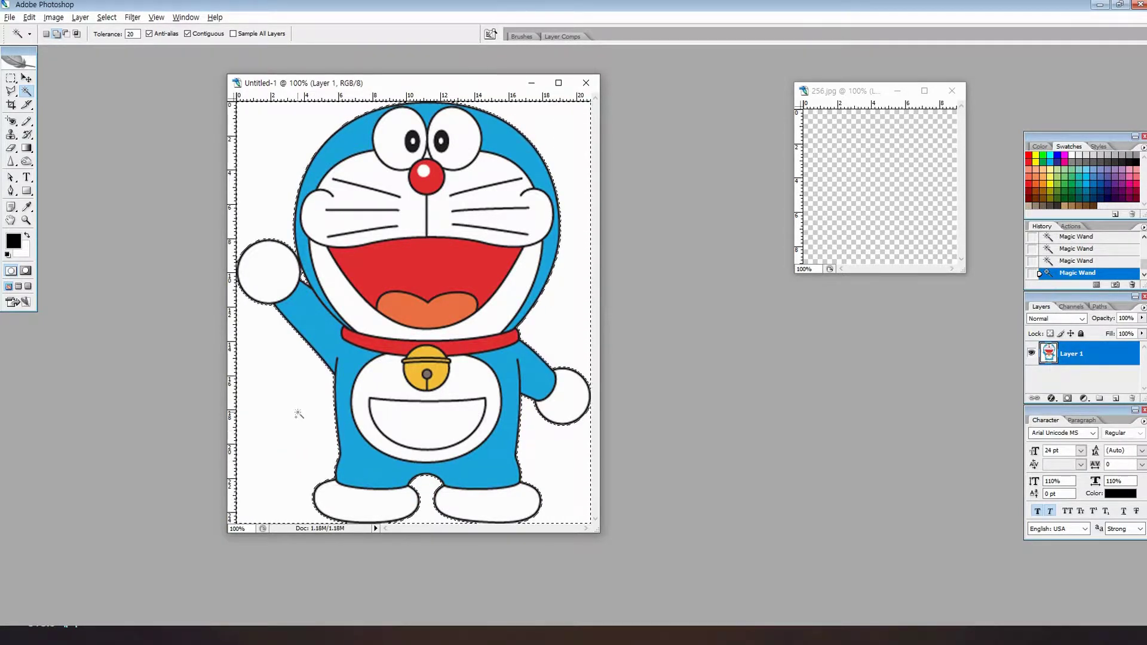
key("Delete")
key("ctrl+d")
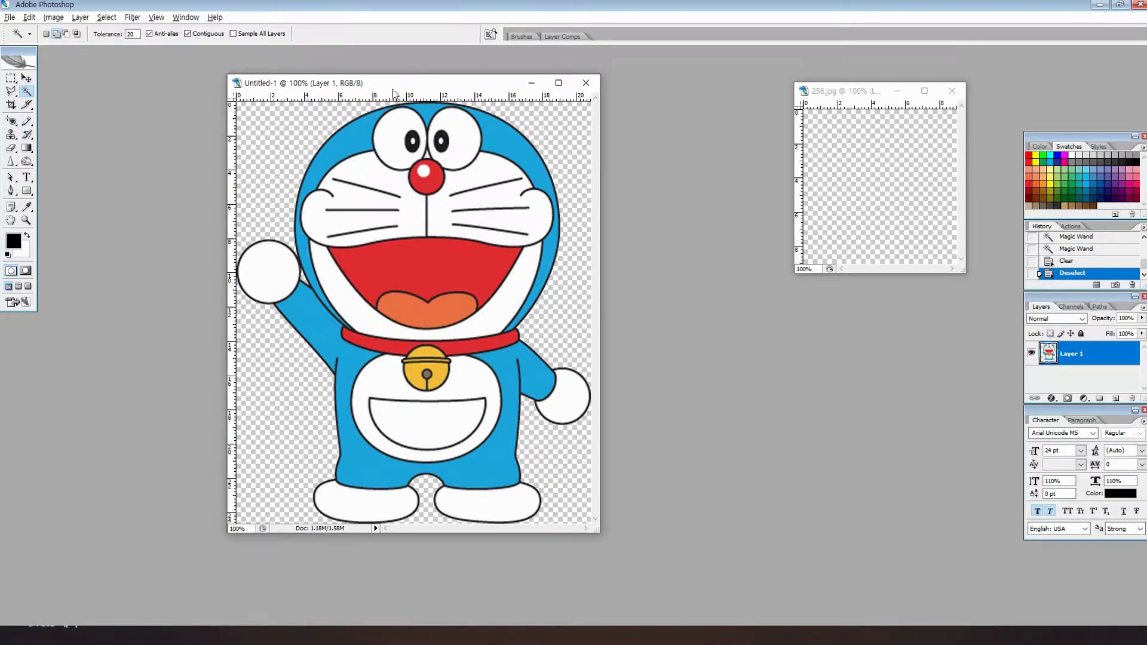
Place the Doraemon document and the 256.jpg document side by side.
left_click_drag(402, 85, 278, 70)
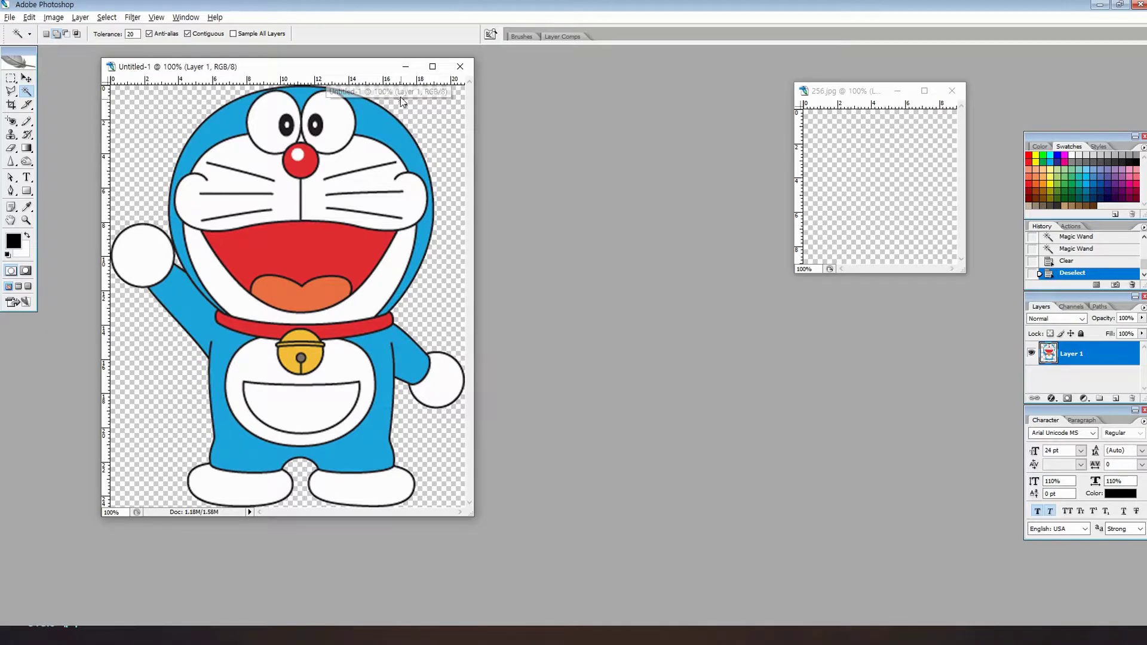
left_click(842, 91)
left_click_drag(843, 91, 527, 73)
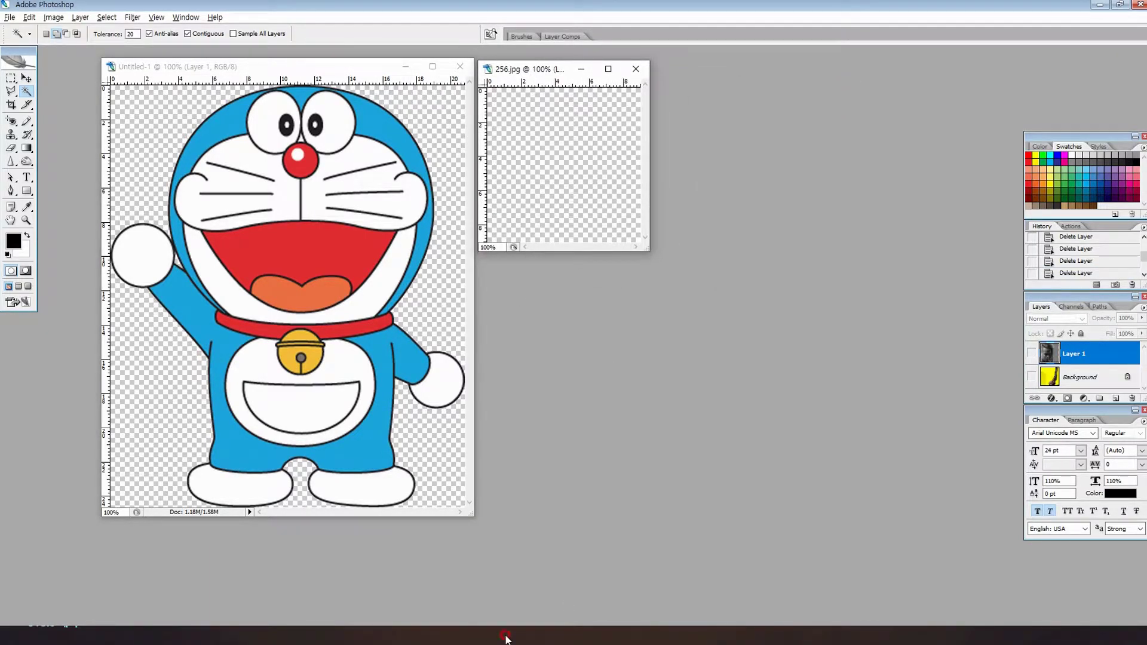
Switch to ARK, join the EU-PVE-Official-TheCenter349 server from the session list, and return to Photoshop.
left_click(1102, 6)
left_click(478, 358)
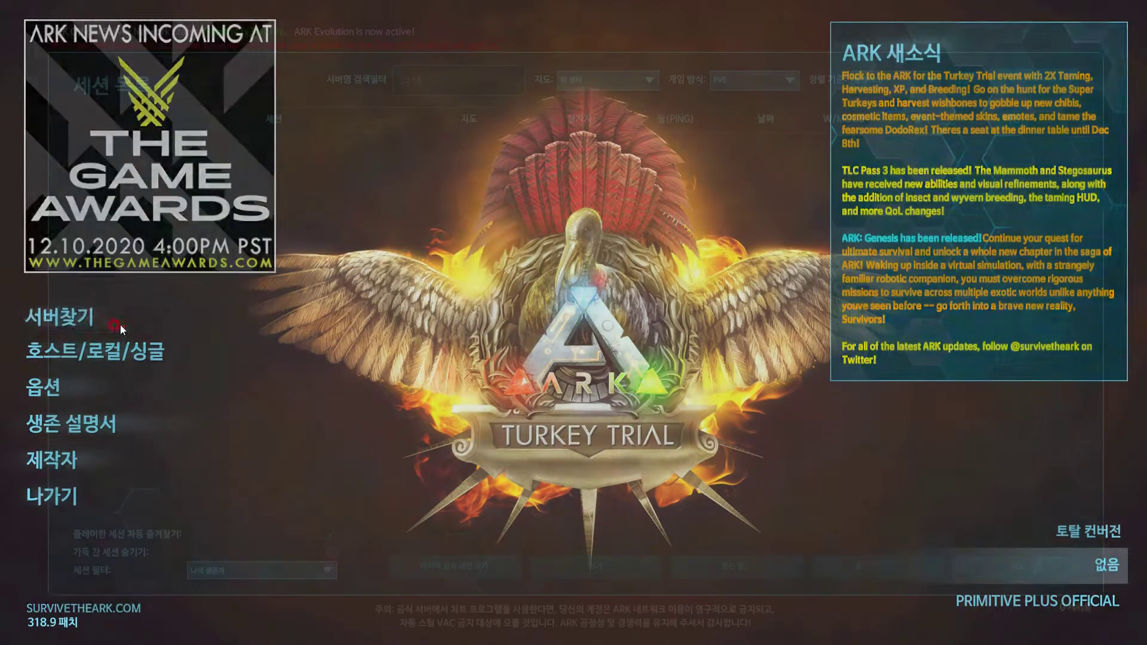
left_click(115, 325)
left_click(462, 567)
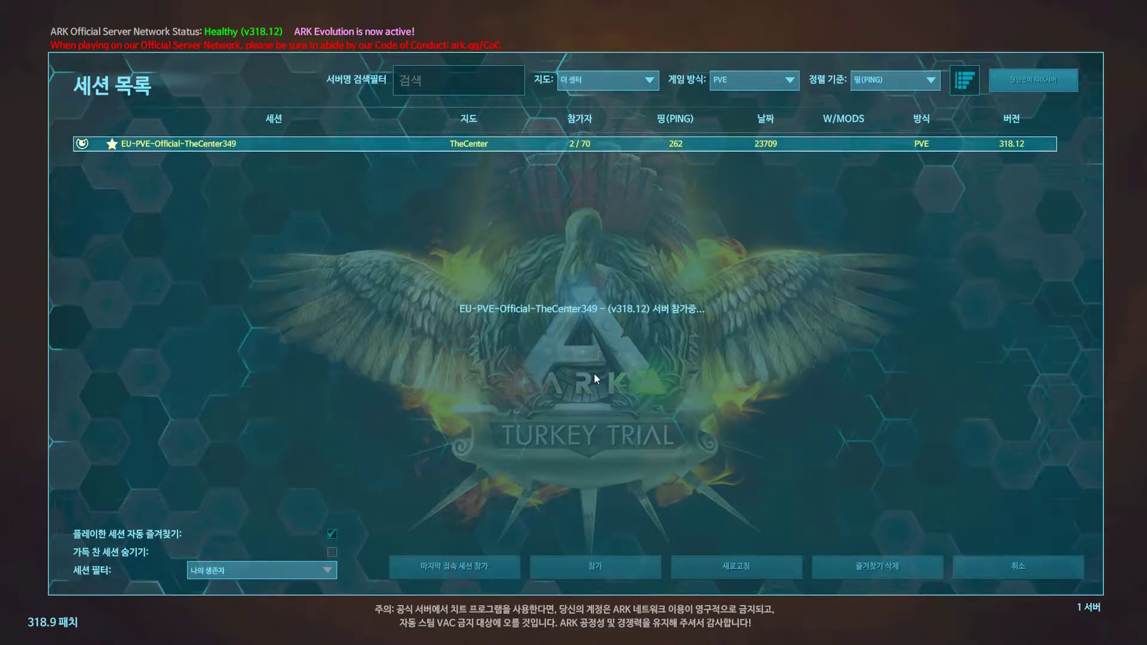
key("alt+Tab")
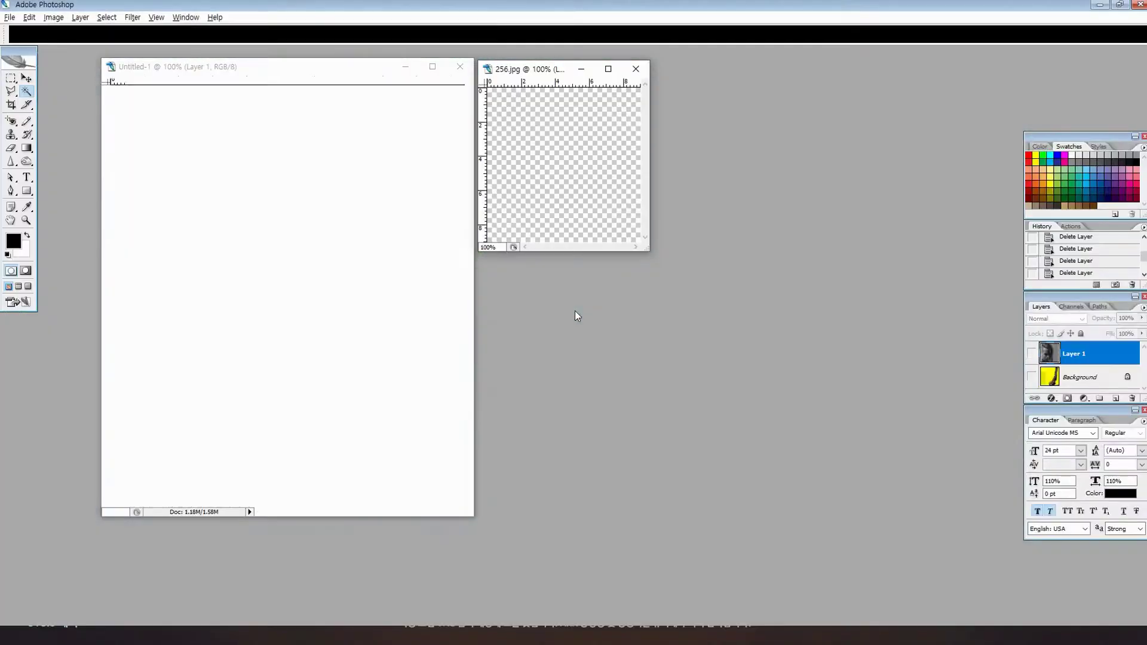
Move the Doraemon and 256.jpg document windows farther apart in the workspace.
key("ctrl+v")
left_click(538, 69)
key("Tab")
key("Tab")
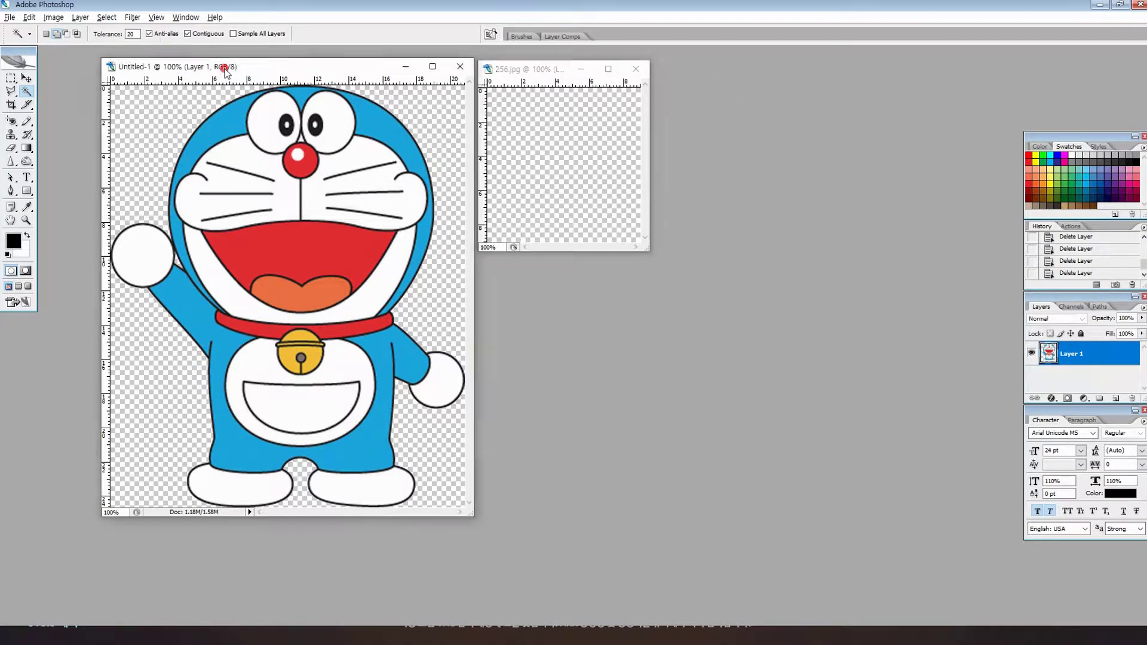
left_click_drag(224, 71, 207, 64)
left_click(521, 72)
left_click_drag(521, 71, 559, 118)
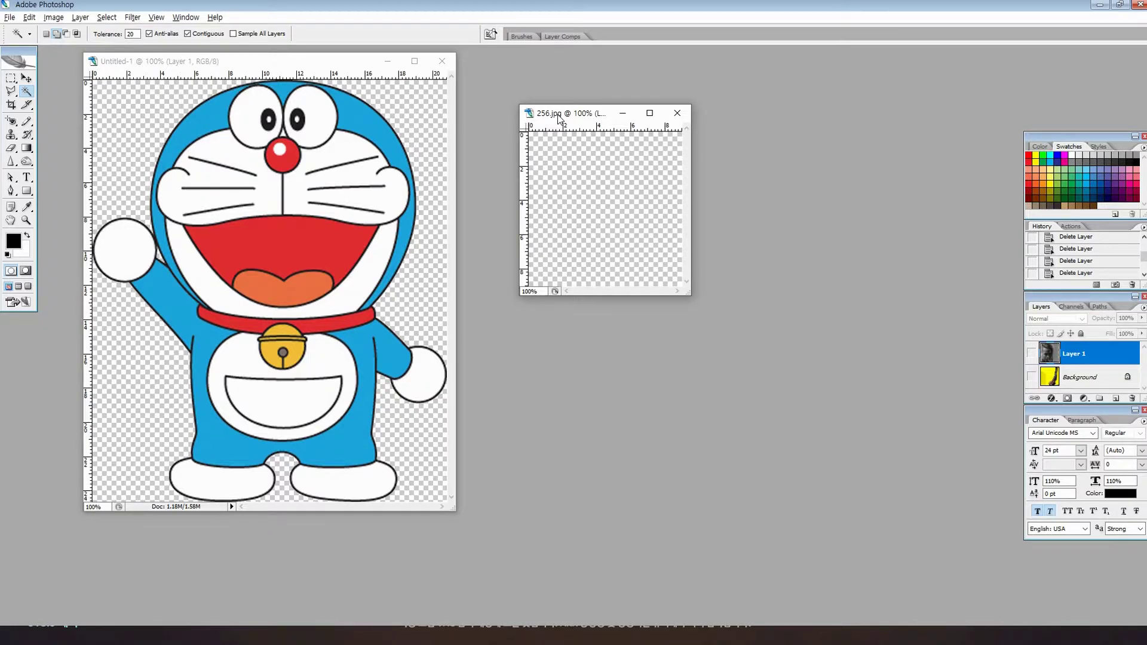
left_click_drag(559, 118, 554, 167)
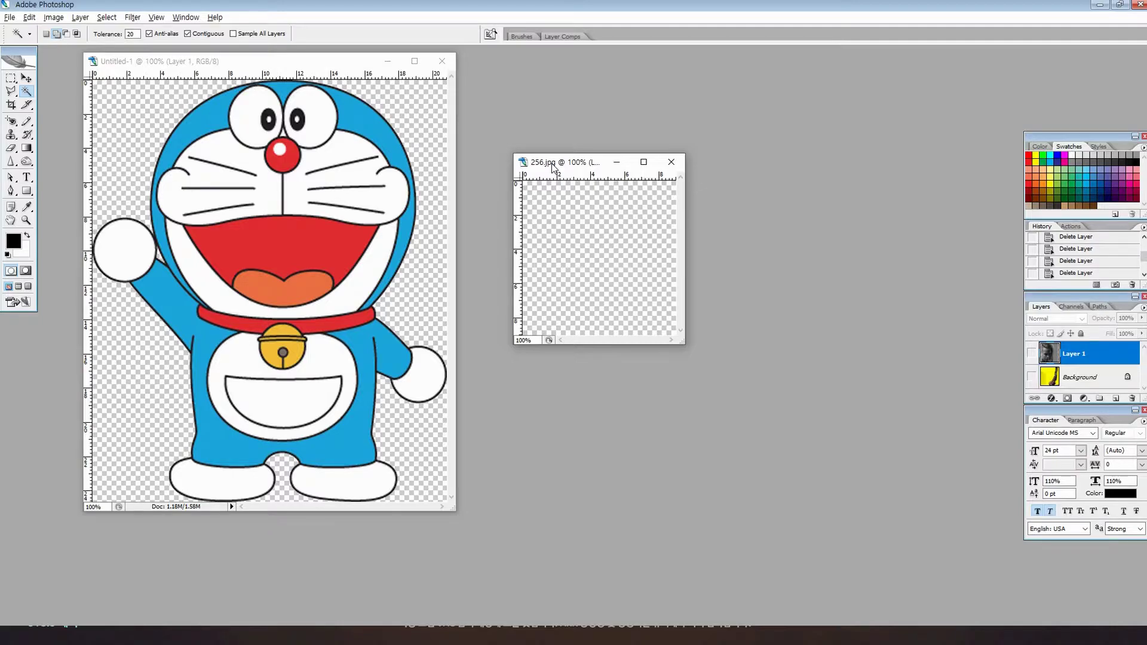
left_click_drag(553, 167, 602, 157)
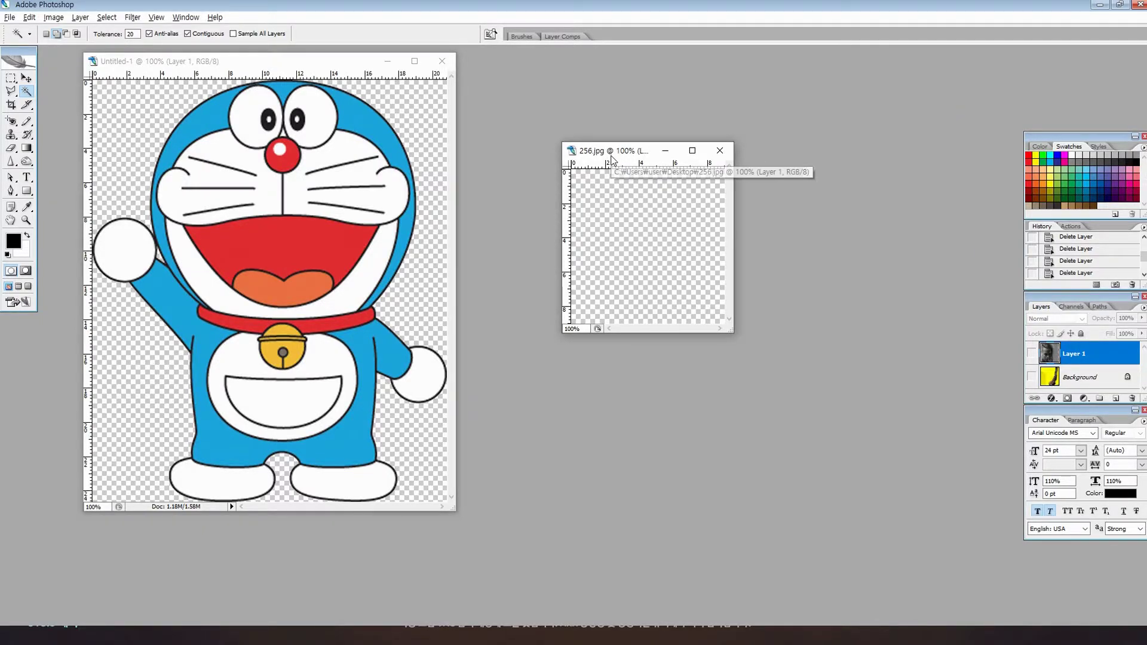
Create a new 768 × 768 pixel document with transparent background contents.
left_click(9, 18)
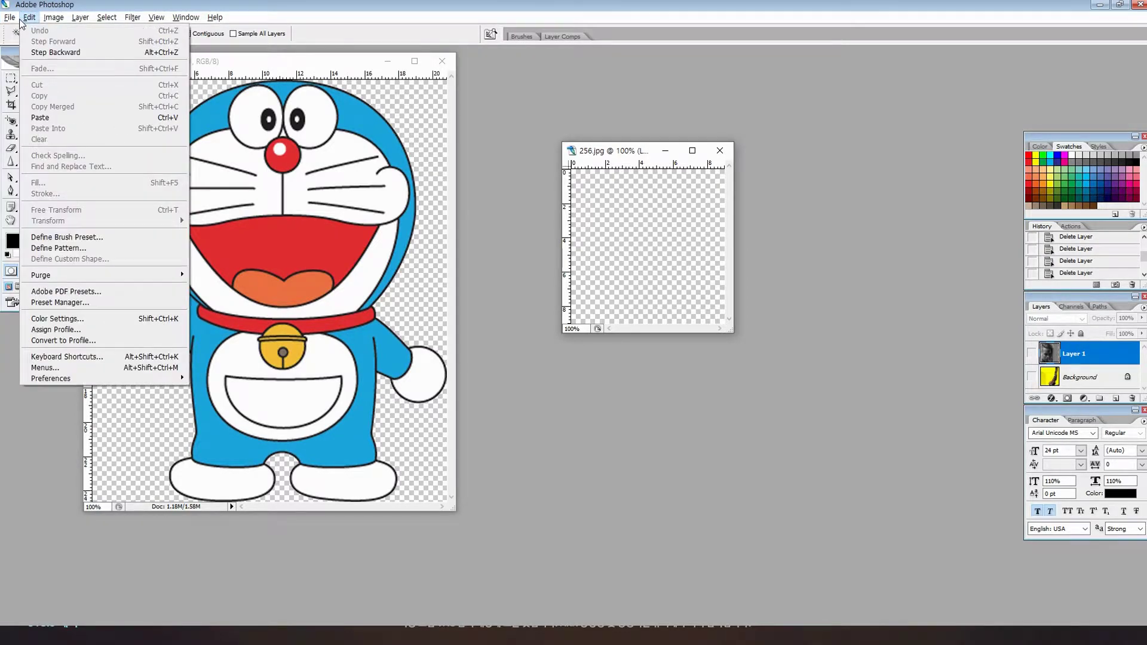
left_click(22, 31)
left_click(569, 184)
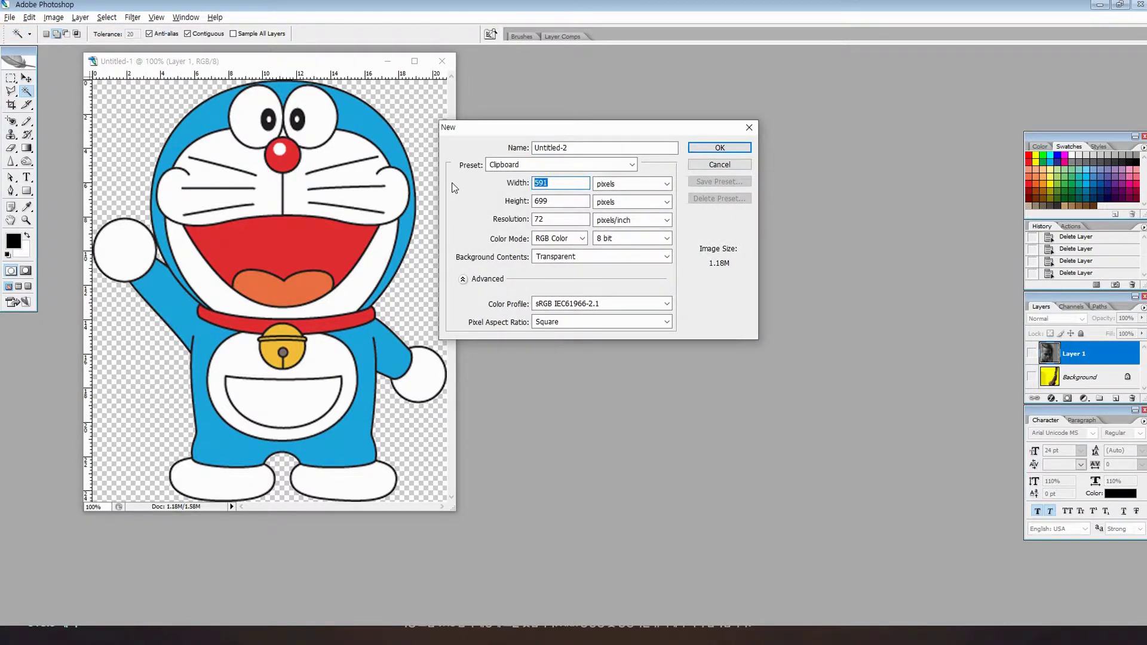
type("768")
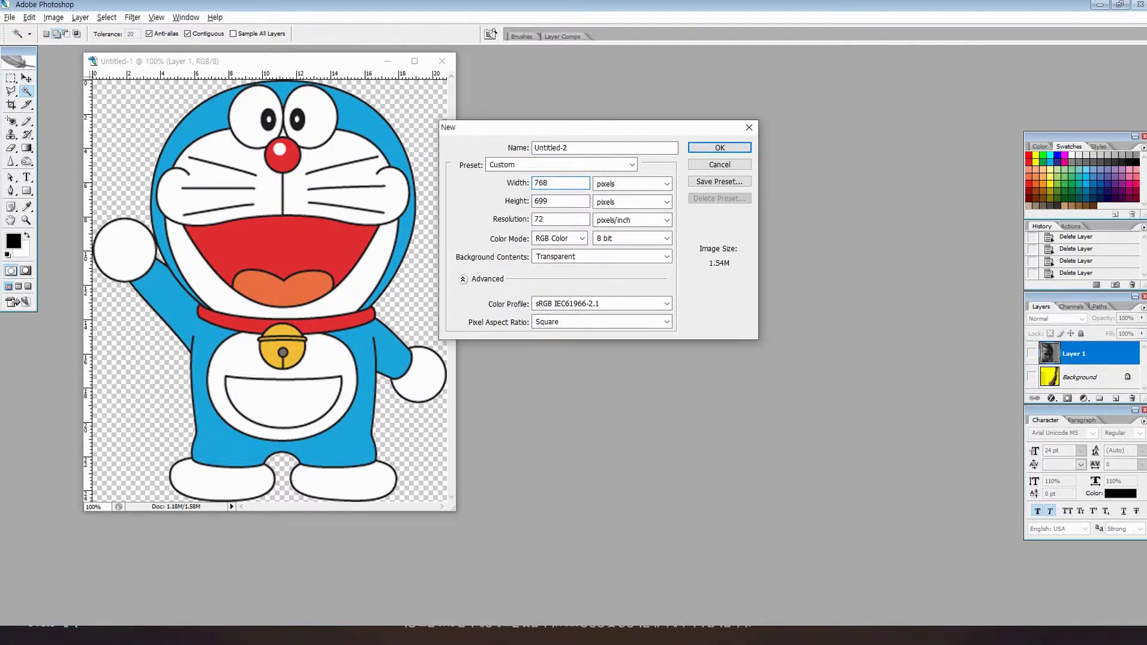
key("Tab")
type("768")
left_click(723, 147)
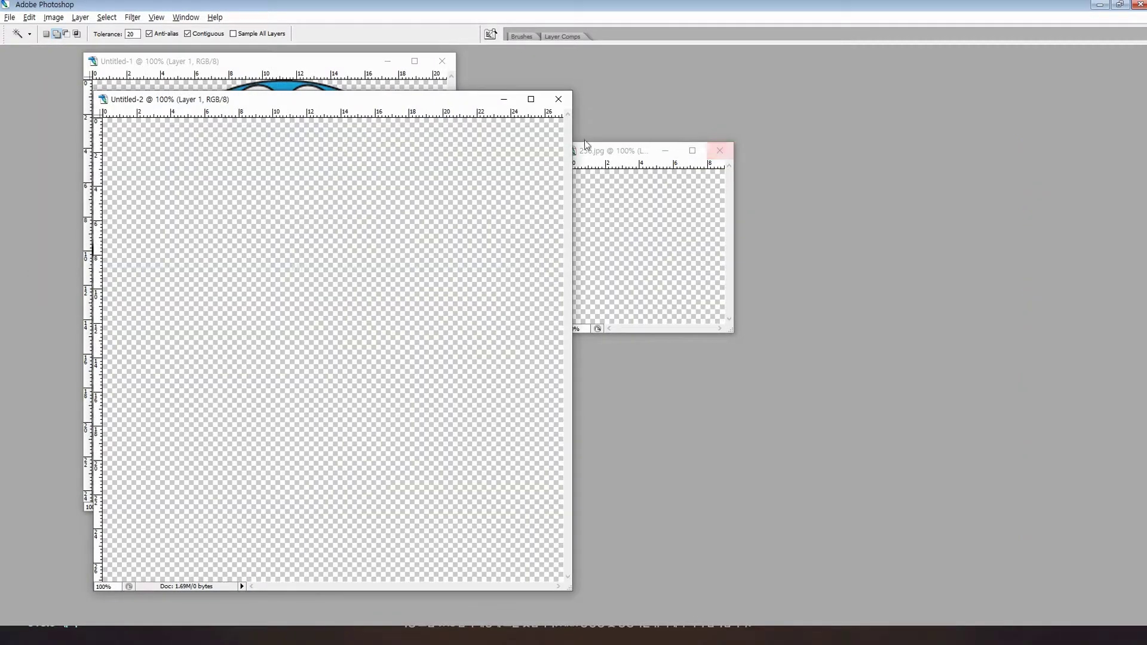
Rearrange the three document windows to expose the blank 768-pixel canvas and bring the Doraemon document to the front.
mouse_move(343, 103)
left_mouse_down()
mouse_move(773, 88)
mouse_move(357, 85)
left_mouse_up()
left_click_drag(632, 155, 293, 123)
left_click_drag(197, 99, 918, 218)
left_click_drag(369, 74, 663, 77)
key("Tab")
left_click(281, 58)
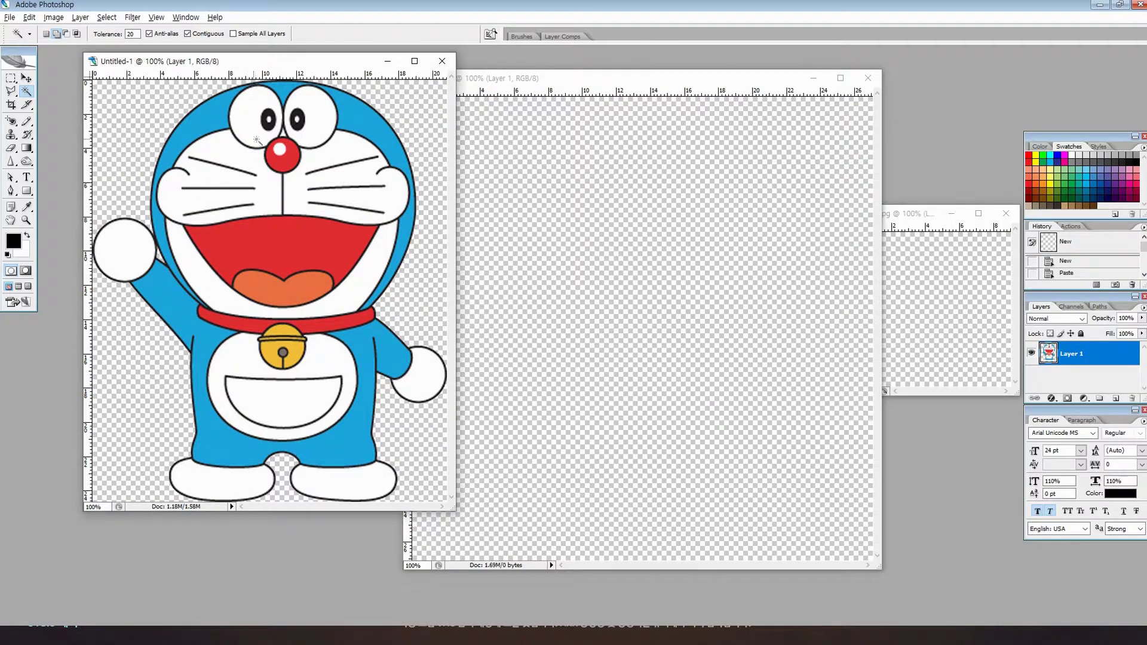
Copy the Doraemon layer into the blank 768 × 768 pixel document and close the original Doraemon document.
key("v")
left_click(265, 169)
left_click_drag(270, 173, 619, 209)
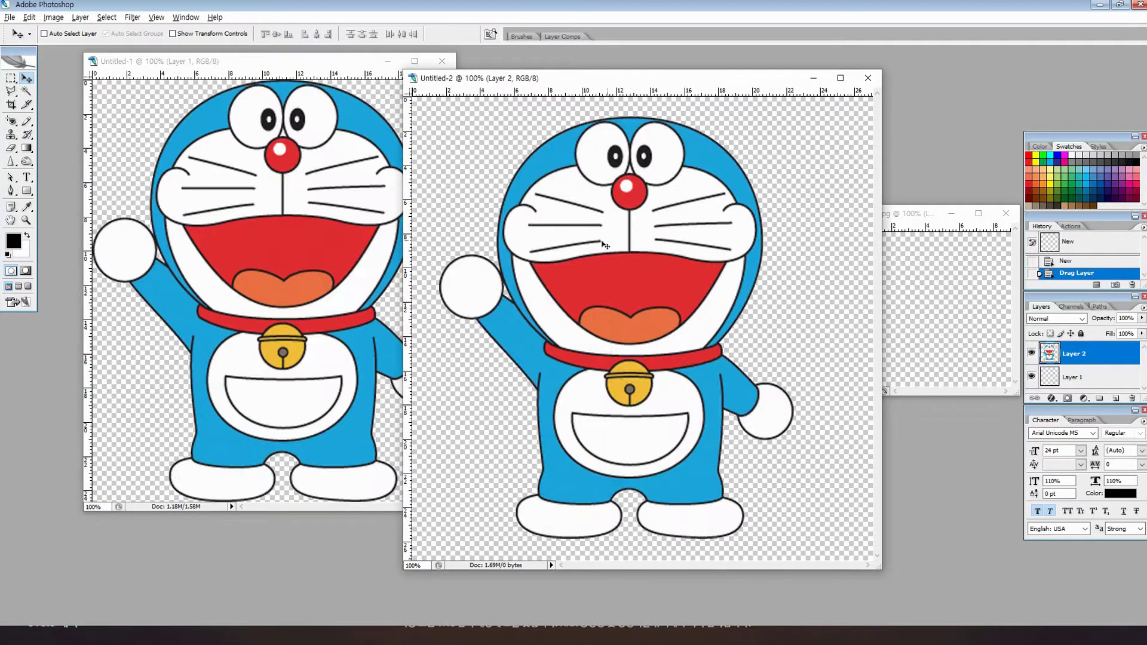
left_click(321, 66)
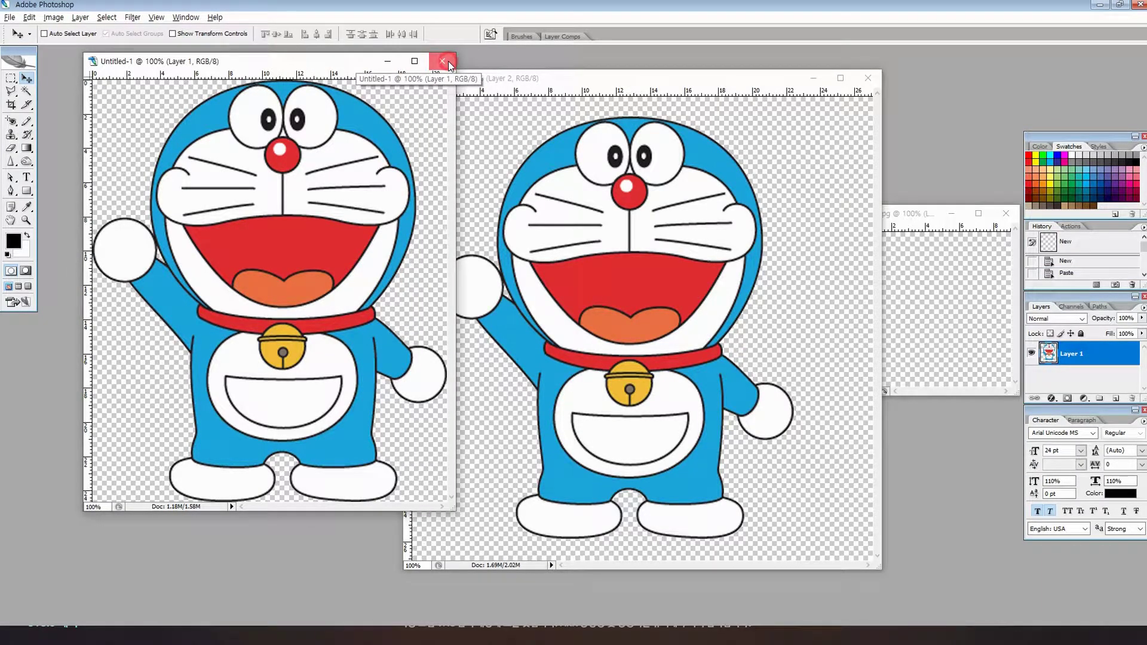
left_click(448, 61)
left_click(583, 238)
Free-transform Doraemon to reach all four canvas edges, scaling it to about 129.9% width and 109.9% height.
key("Tab")
left_click_drag(630, 78, 450, 89)
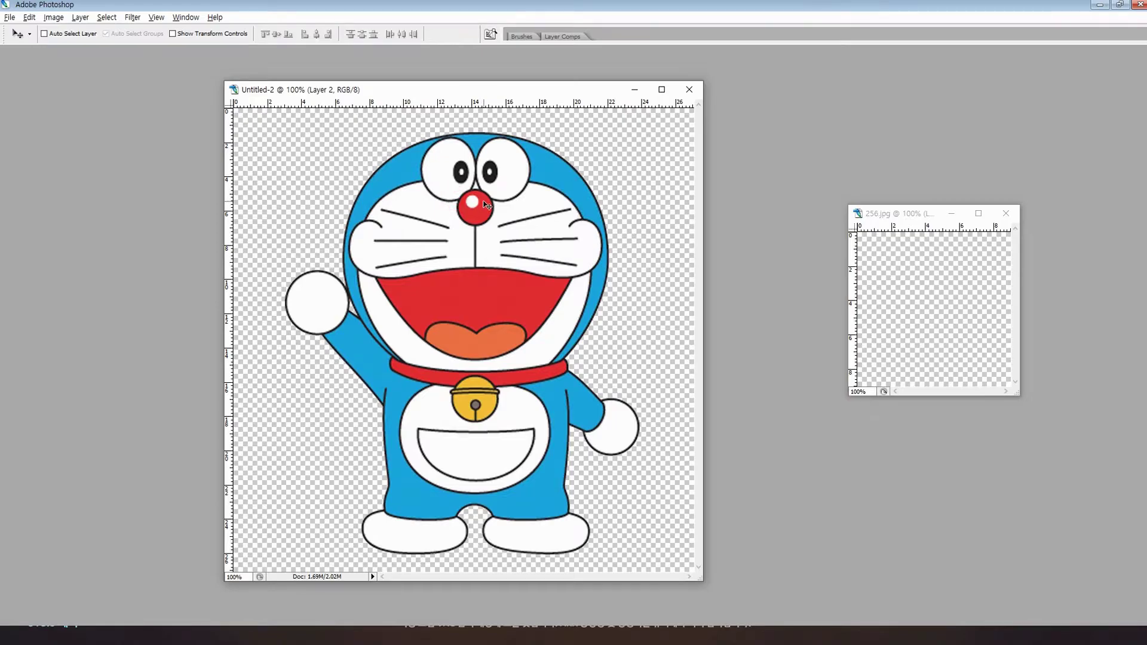
key("ctrl+t")
left_click_drag(642, 130, 697, 105)
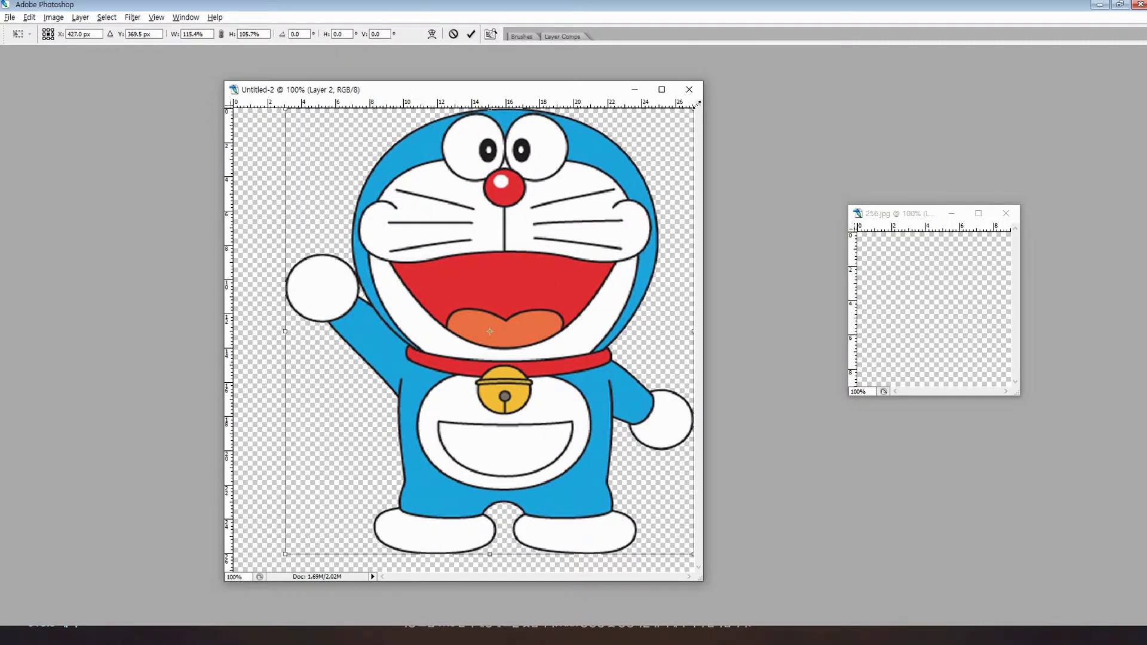
left_click_drag(285, 110, 235, 106)
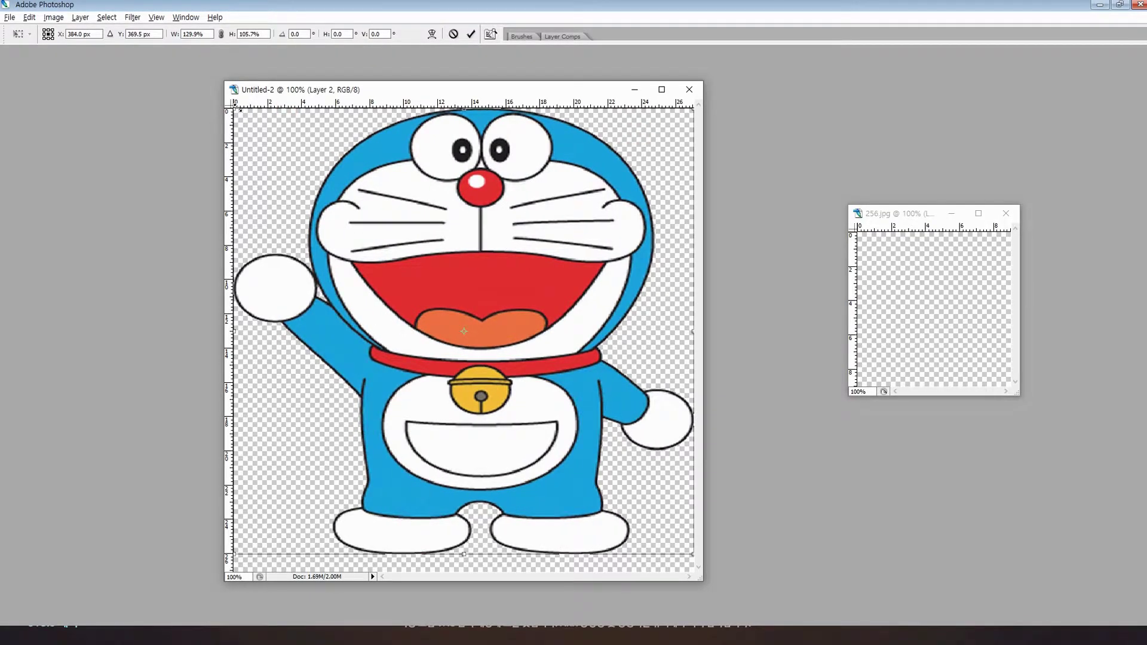
left_click_drag(464, 555, 464, 572)
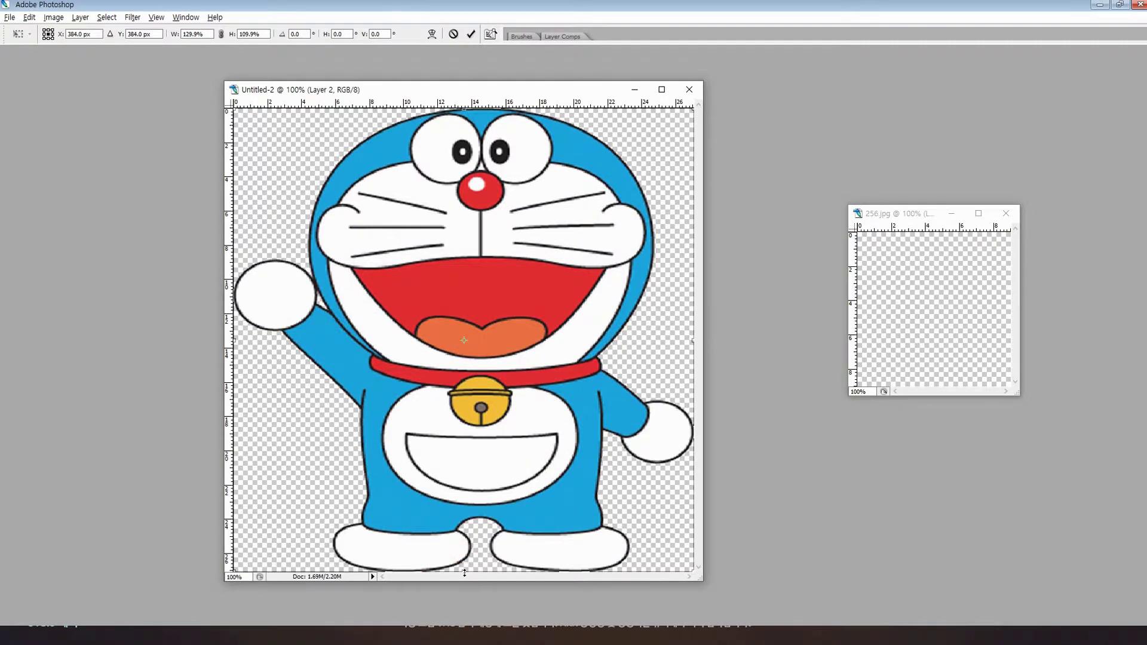
Set Doraemon's width scale to 109.9% to match its height, apply the transform and centre the figure horizontally on the canvas.
key("Tab")
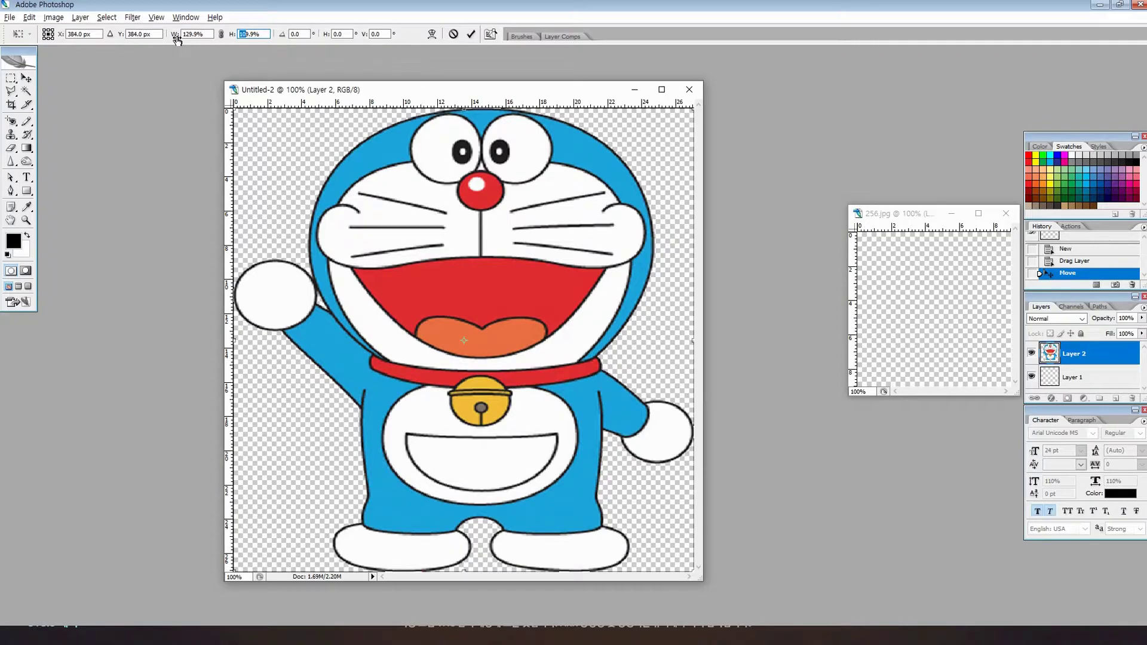
key("BackSpace")
type("0")
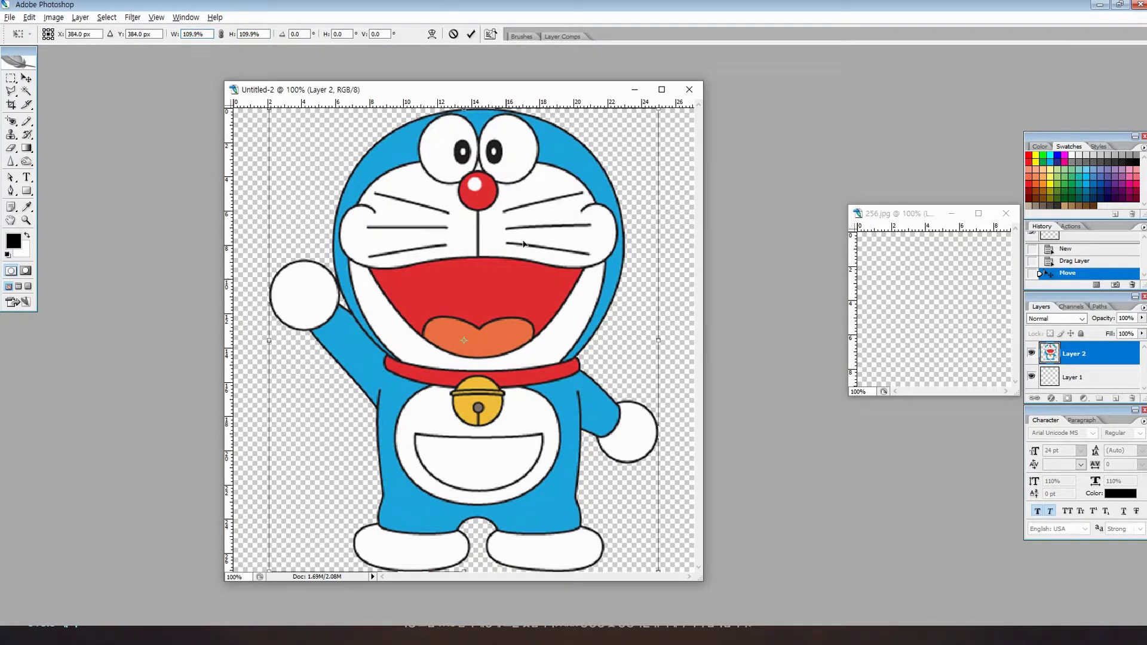
key("Return")
left_click_drag(514, 296, 502, 297)
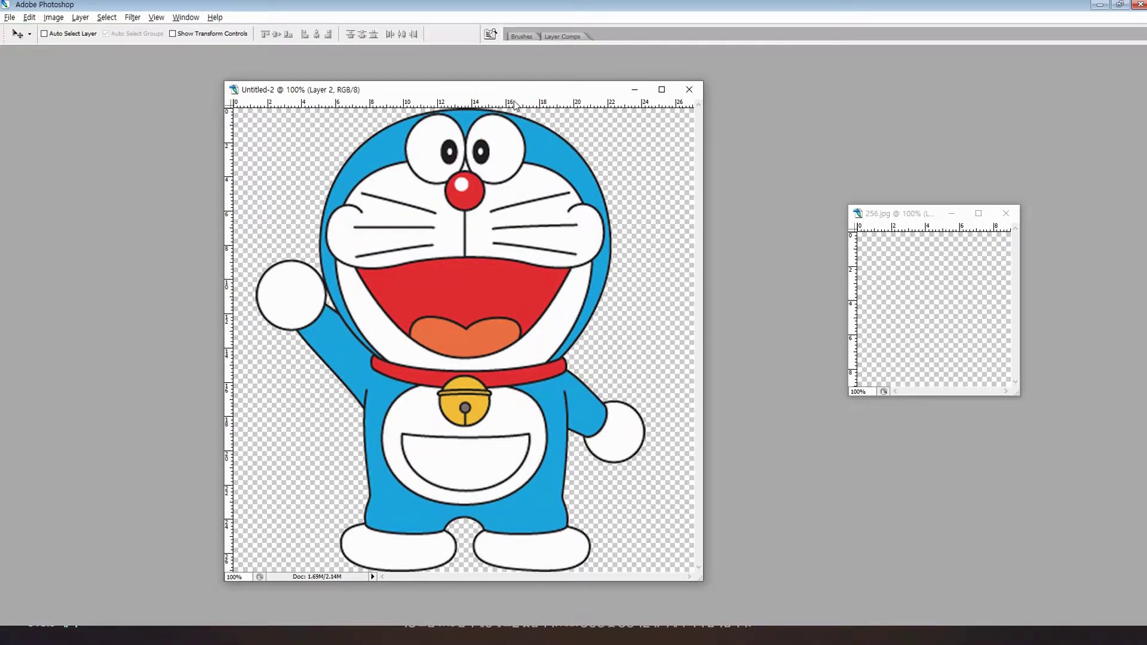
left_click_drag(534, 89, 534, 65)
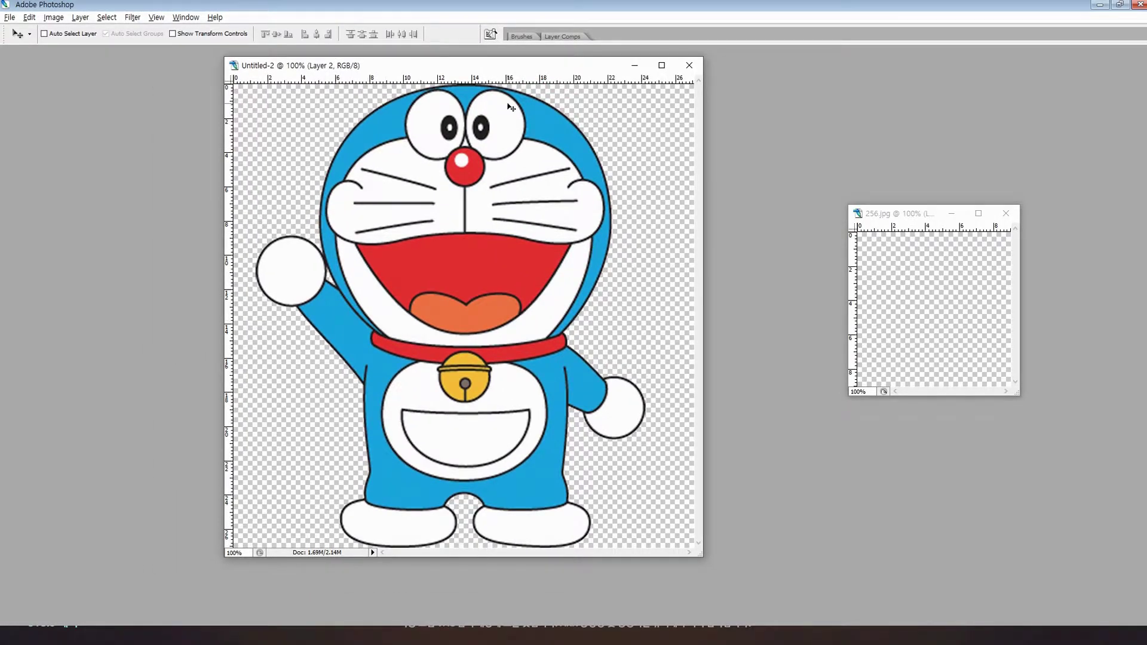
Move the 256.jpg document window closer to the Doraemon document and leave the tool panels displayed.
left_click_drag(893, 208, 841, 170)
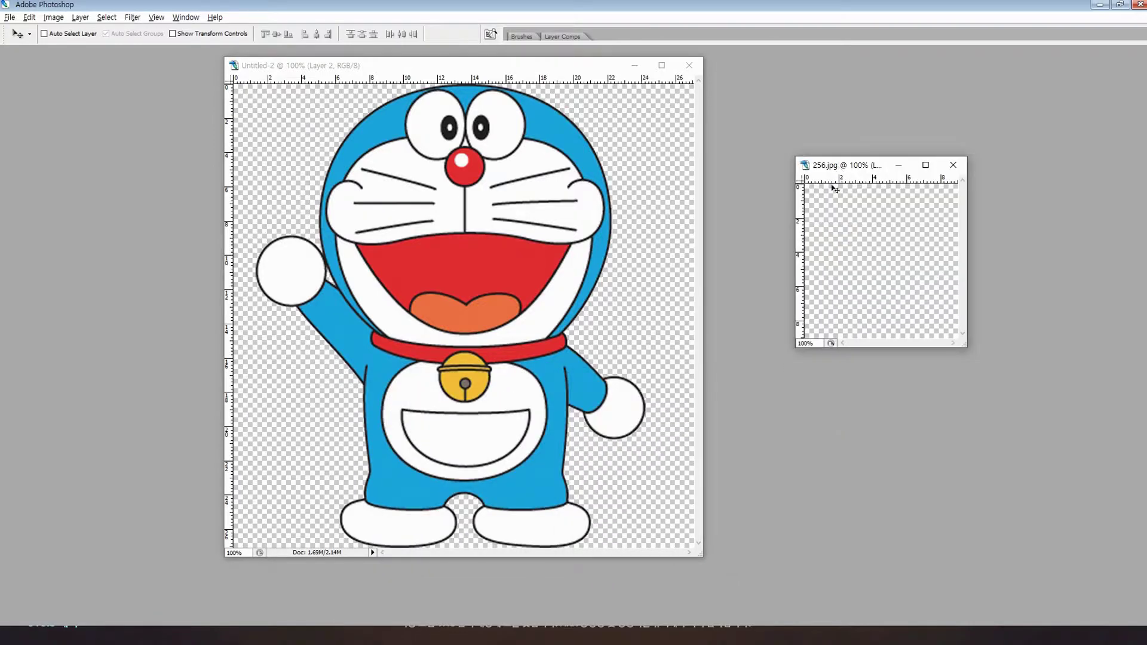
key("Tab")
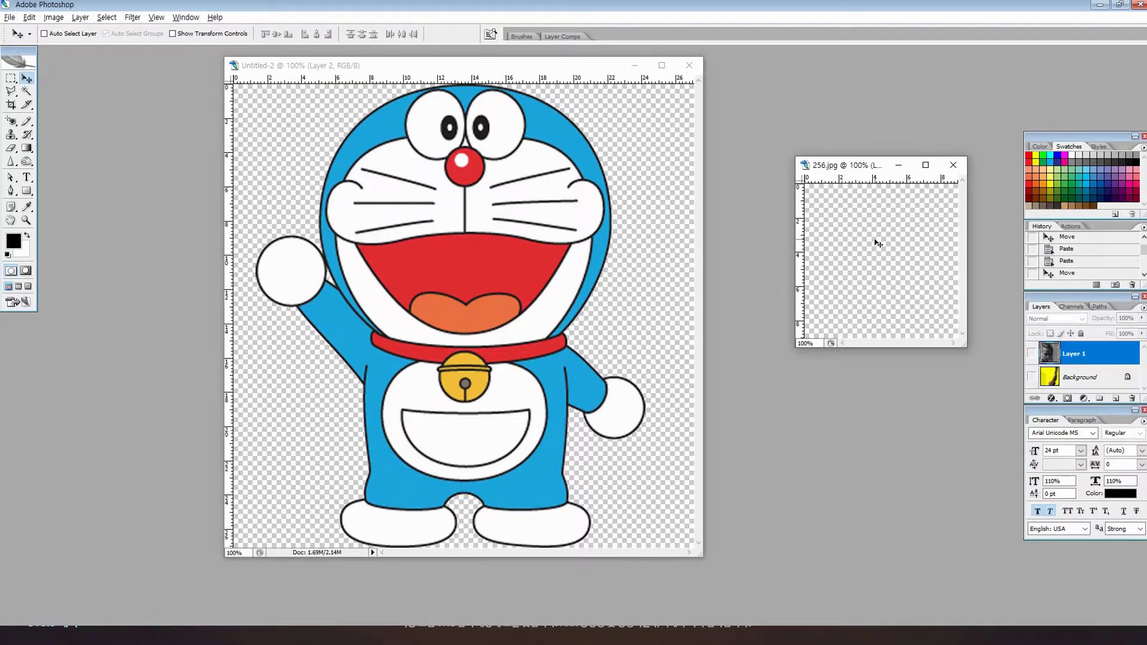
key("Tab")
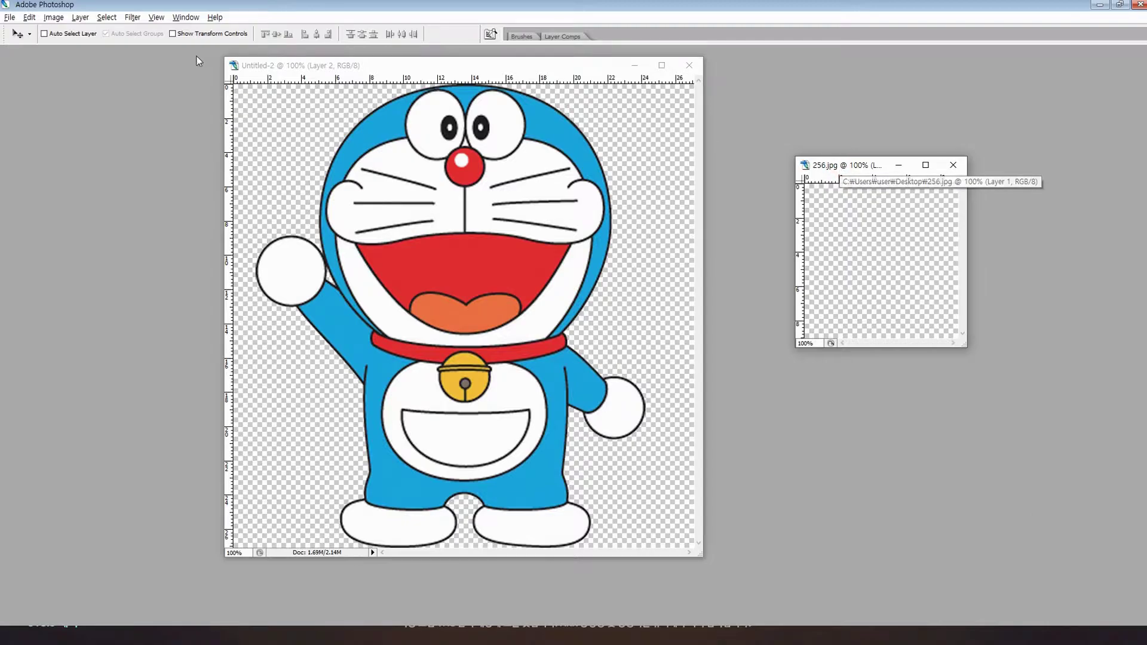
left_click(556, 65)
key("Tab")
left_click(830, 193)
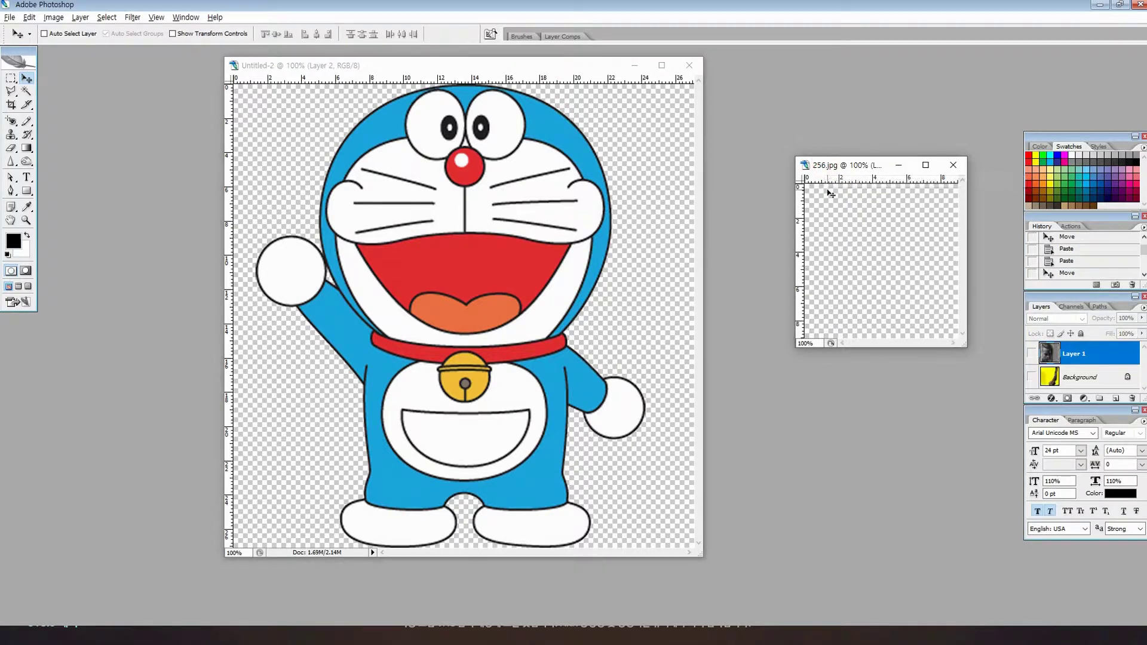
left_click_drag(840, 167, 814, 136)
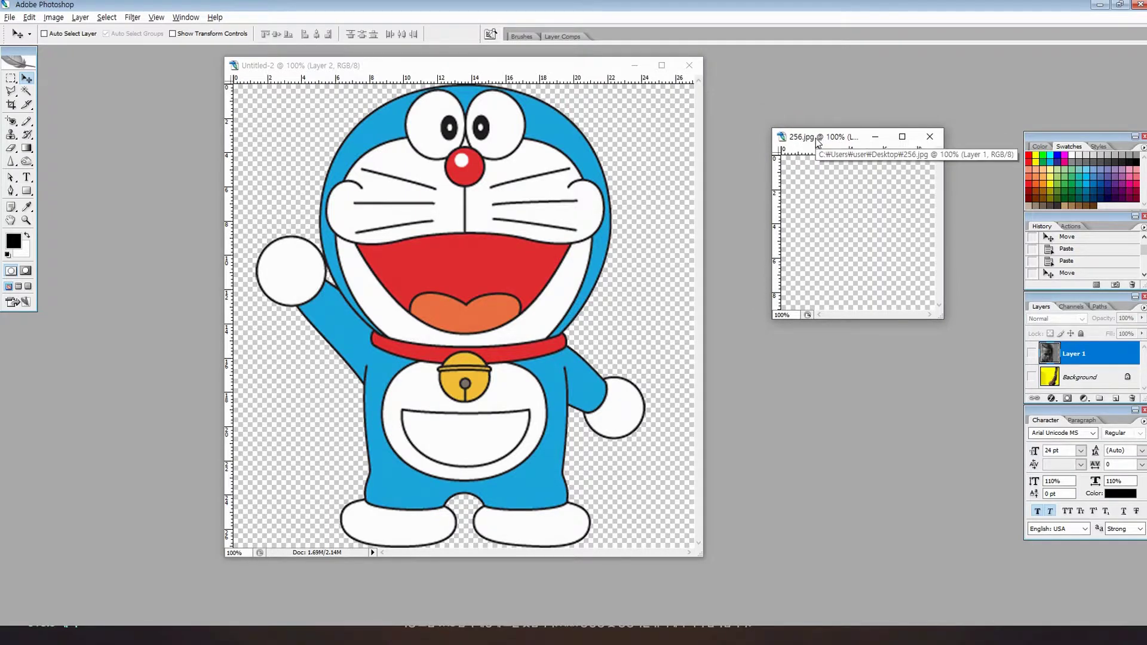
Begin saving the 256.jpg document to the desktop, choosing PNG format and the file name 256.jpg.
key("ctrl+shift+s")
left_click(377, 191)
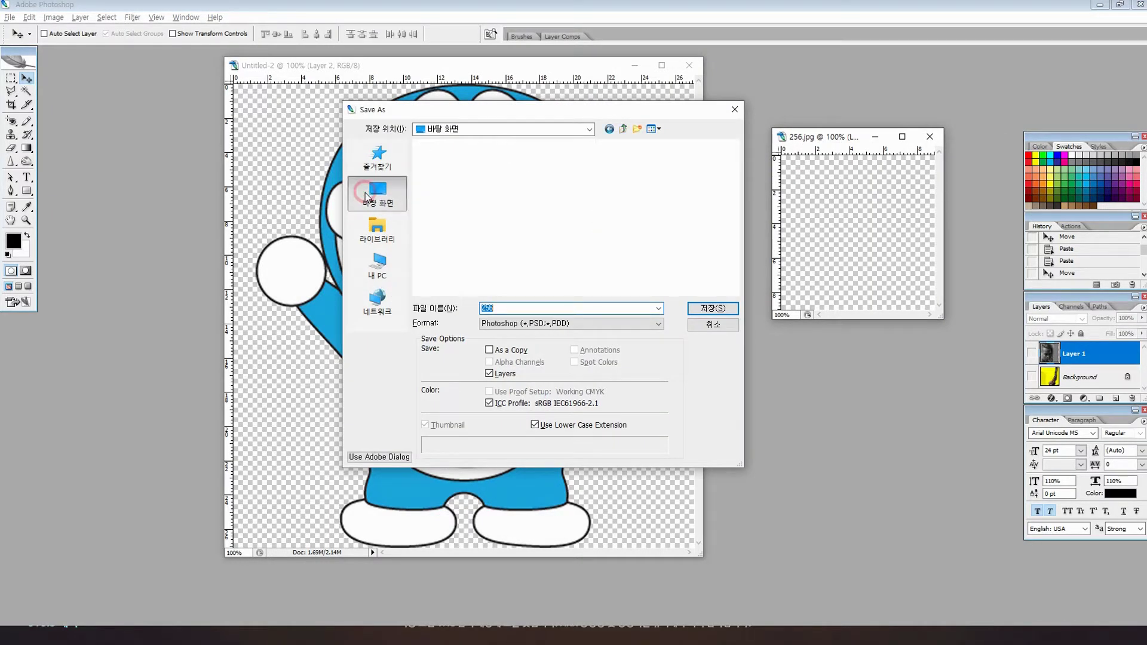
left_click(523, 323)
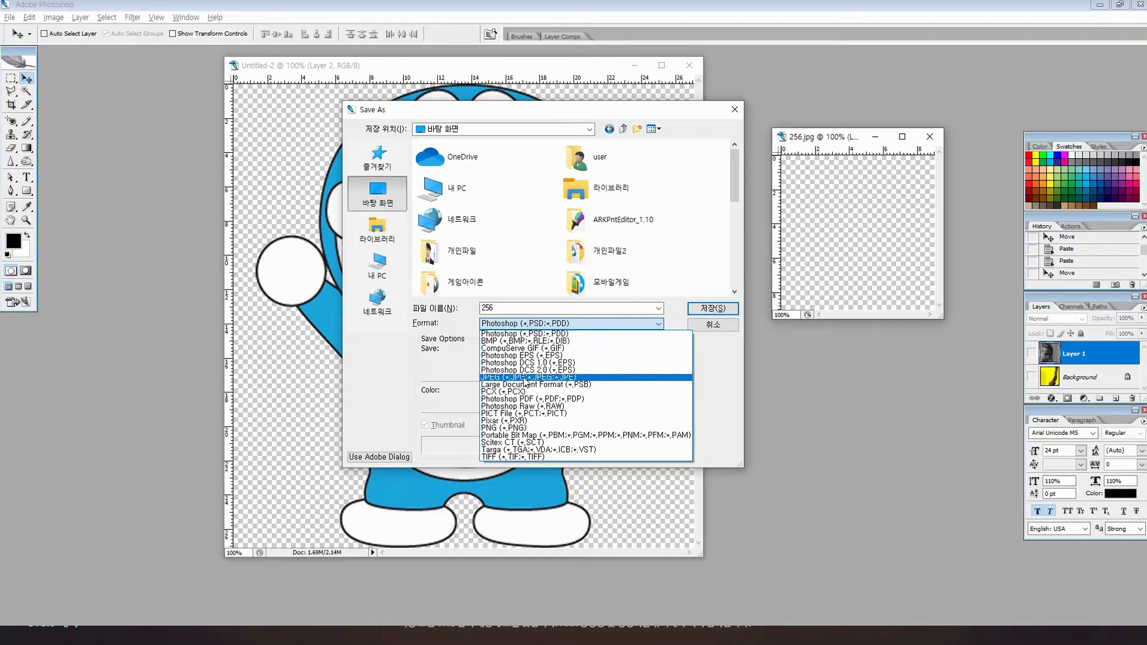
left_click(507, 428)
double_click(545, 307)
type("ㅇ")
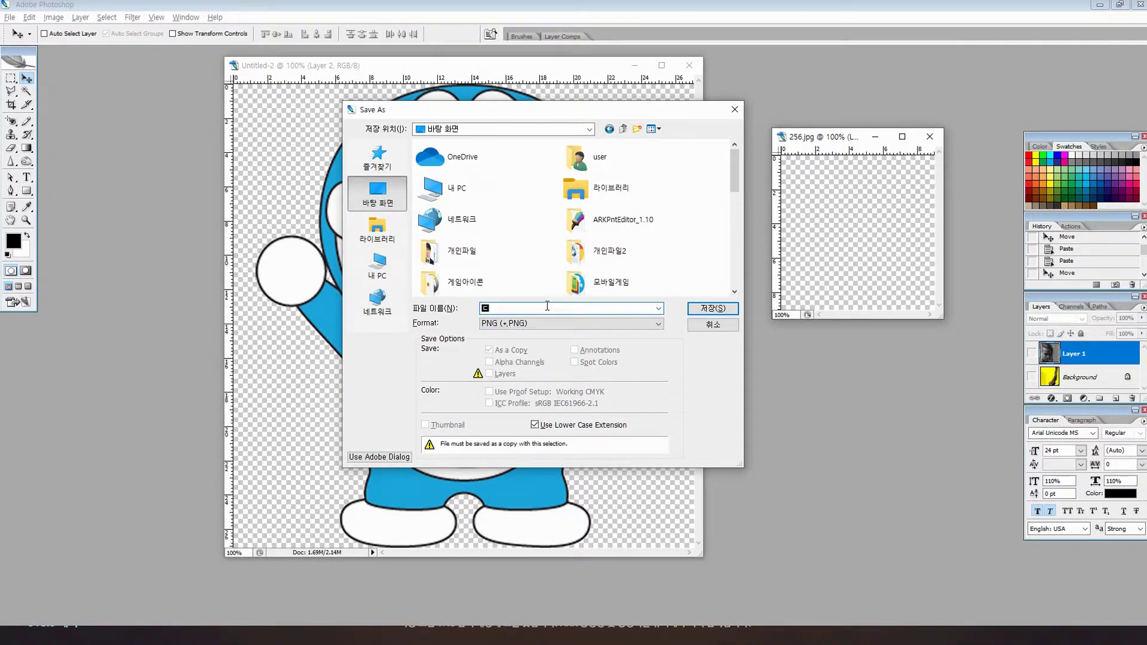
key("BackSpace")
type("256")
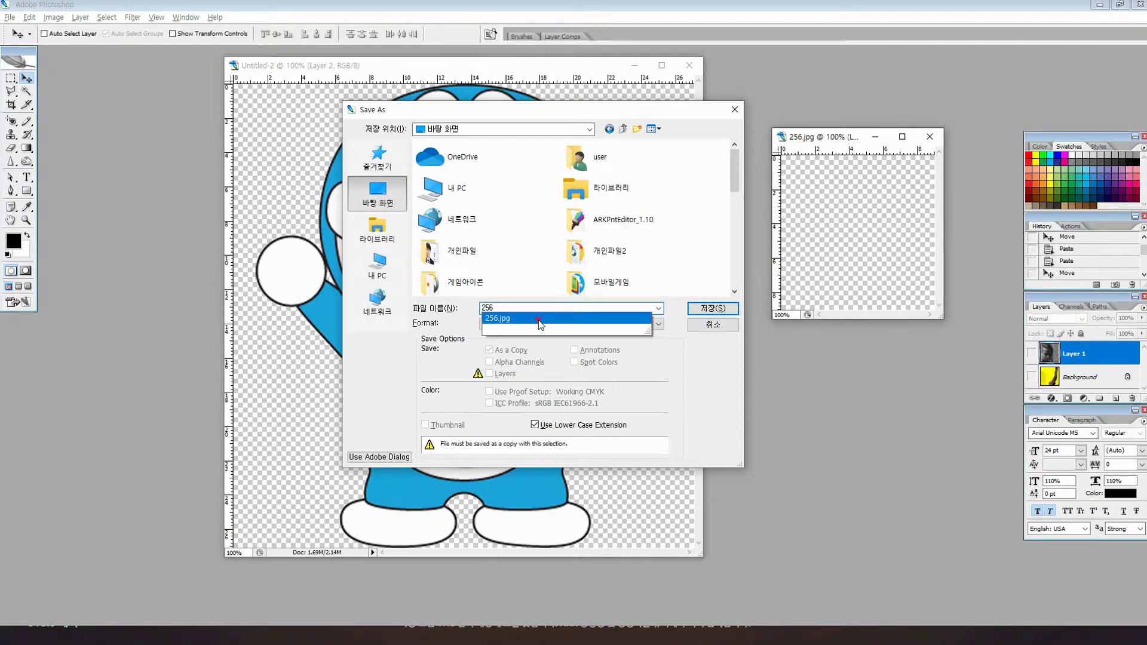
left_click(539, 320)
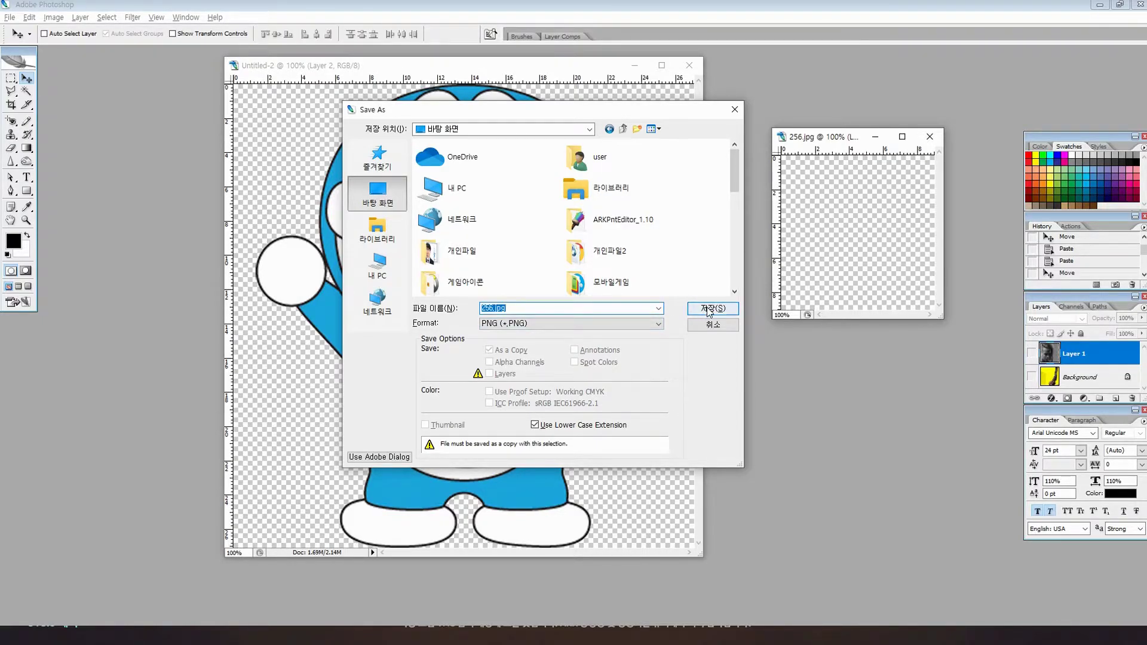
Change the save format to JPEG and save over the desktop file 256.jpg at quality 12 (Maximum), Baseline Standard.
left_click(559, 323)
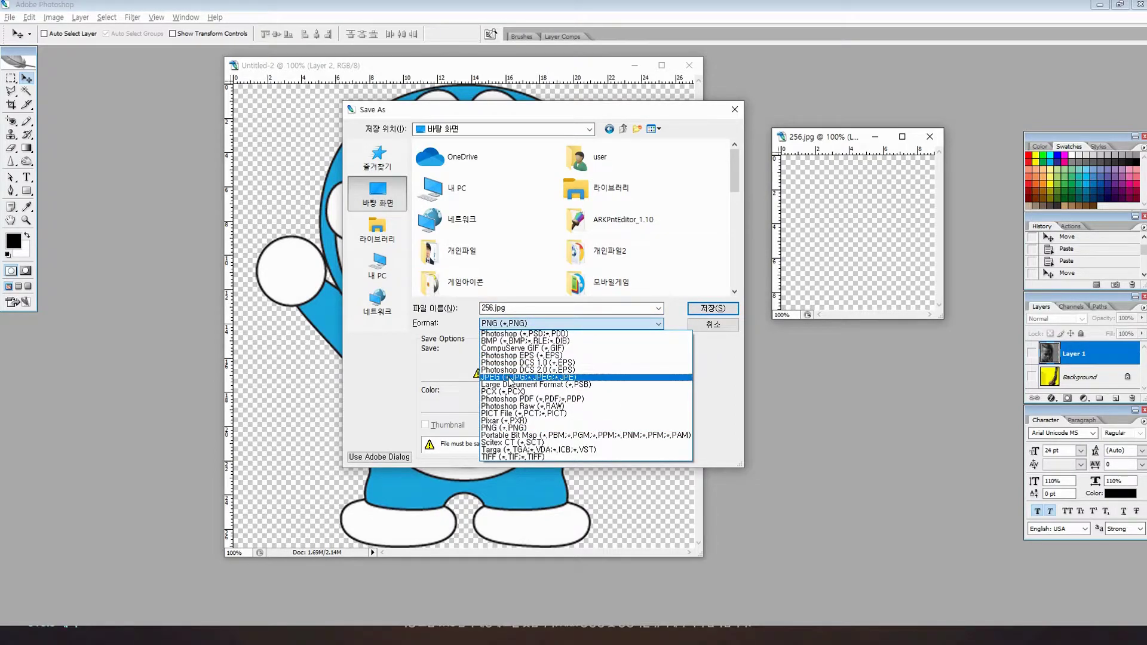
left_click(508, 377)
left_click(536, 308)
type("2")
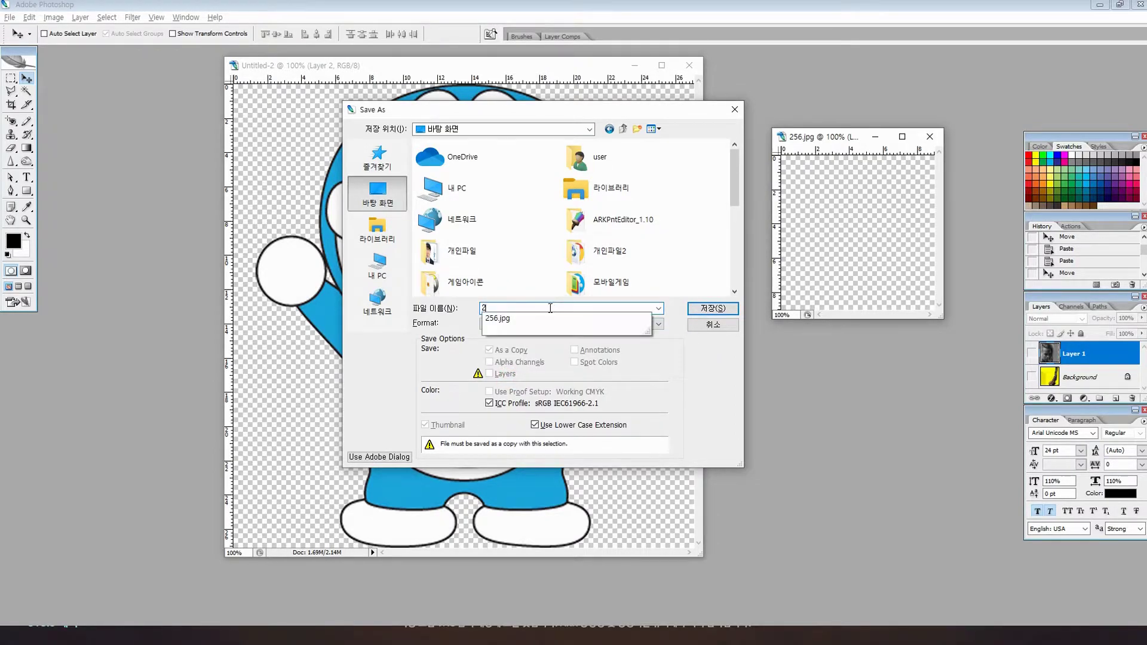
left_click(532, 319)
left_click(712, 308)
left_click(597, 321)
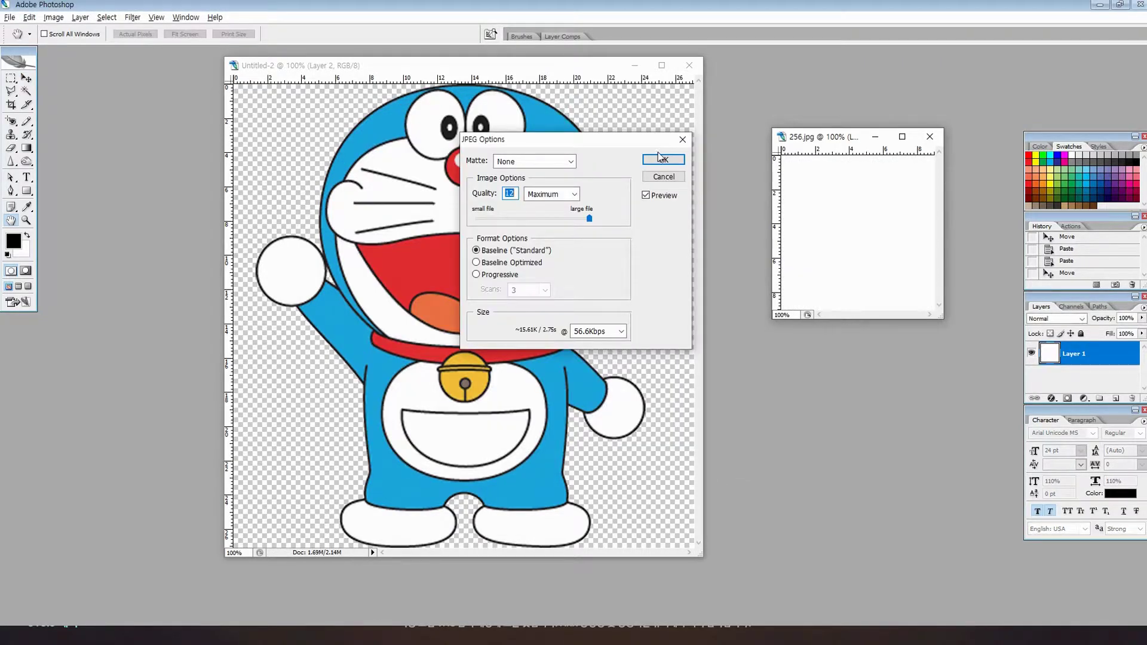
left_click(659, 160)
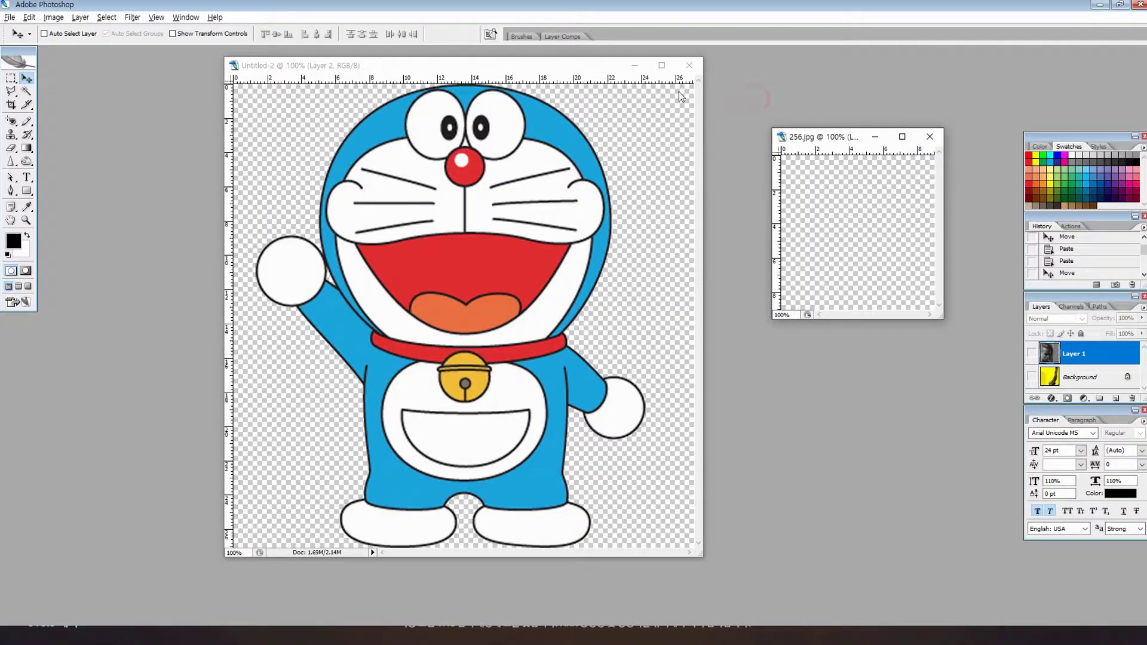
Open the saved 256.jpg from the desktop and place its window beside the Doraemon document.
left_click(544, 67)
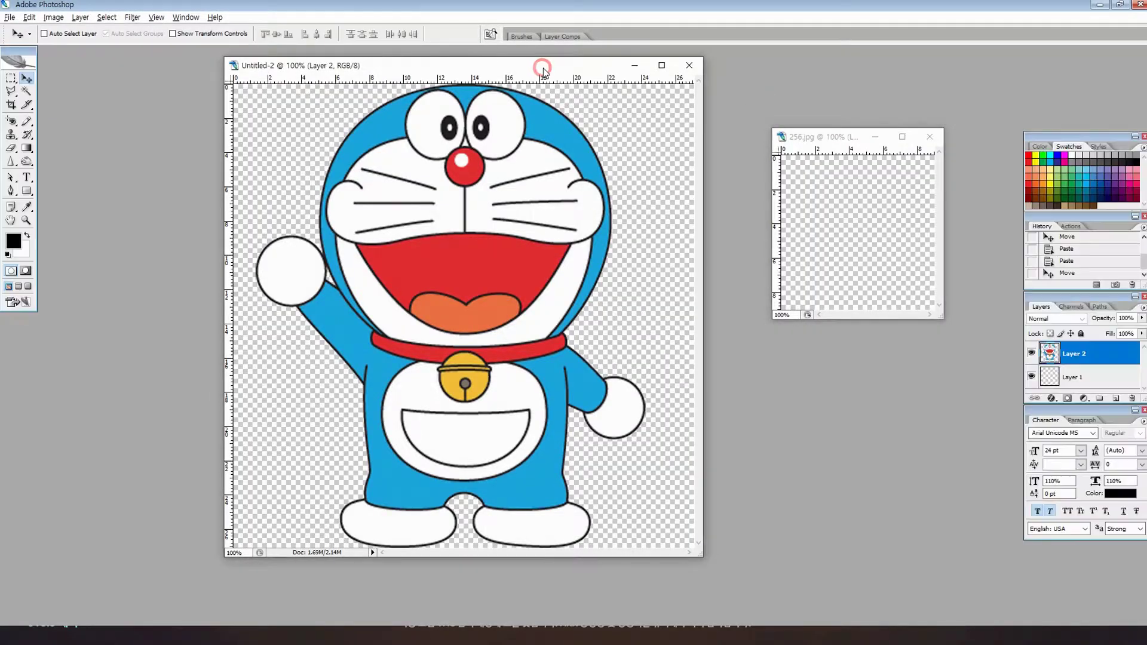
left_click(10, 17)
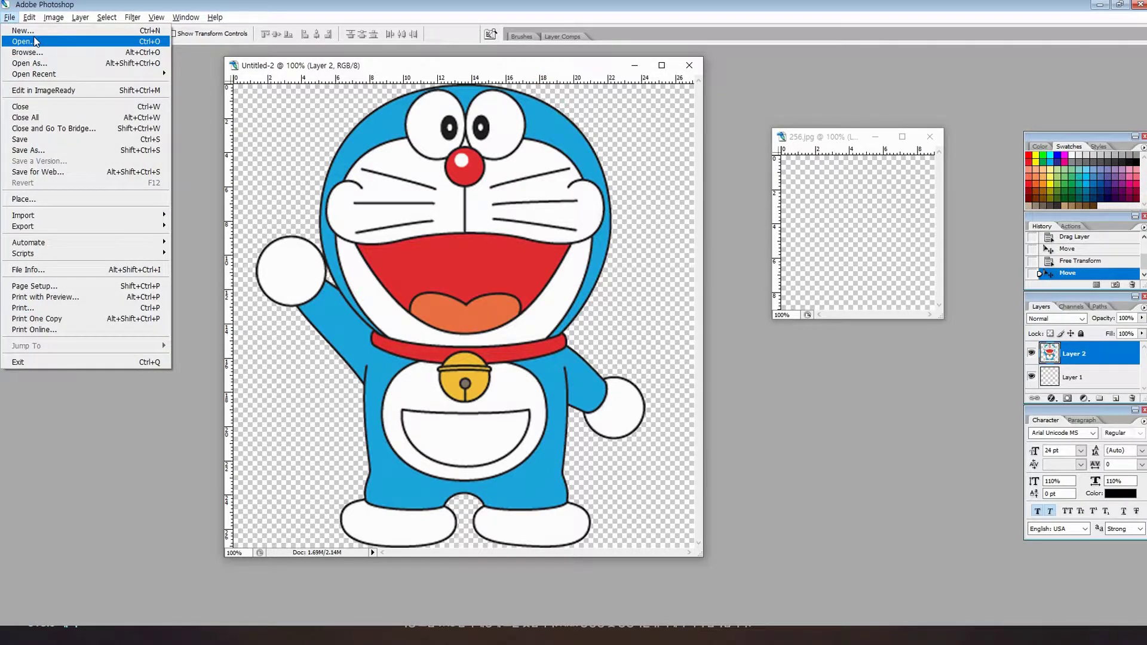
left_click(24, 41)
scroll(567, 186, "down", 8)
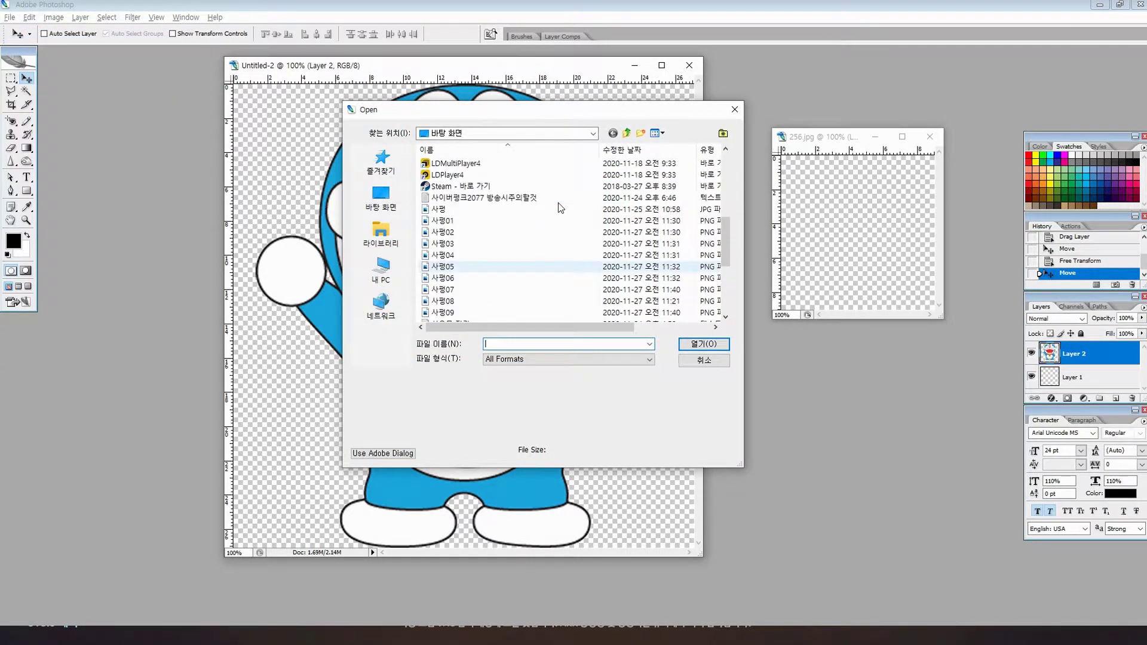
scroll(487, 274, "down", 1)
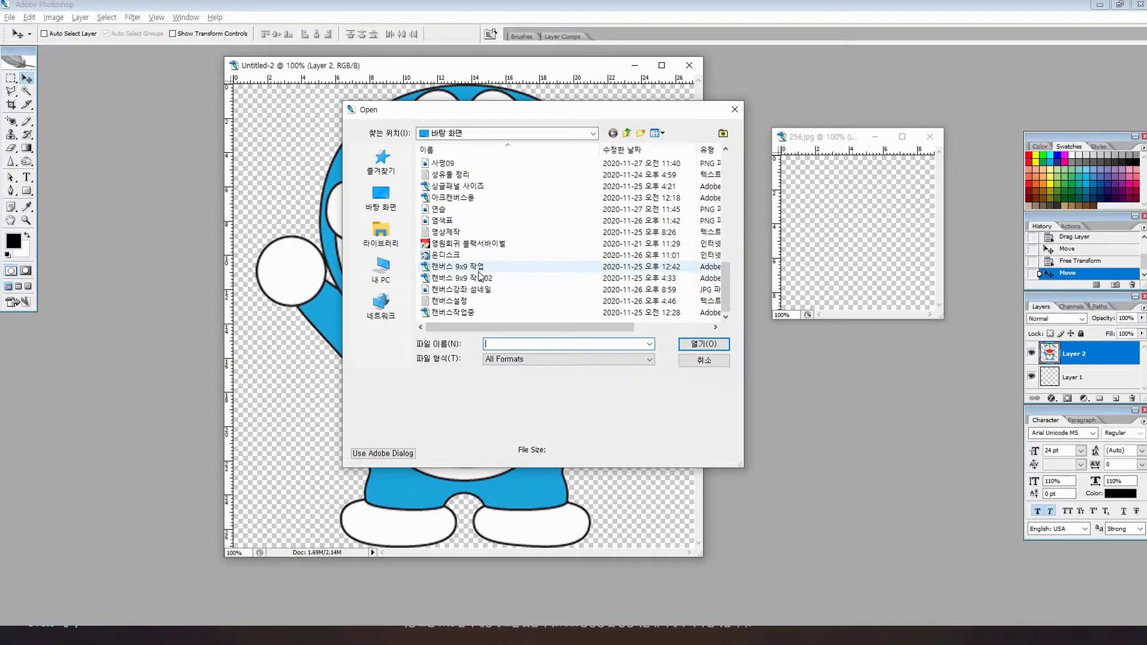
scroll(504, 269, "up", 8)
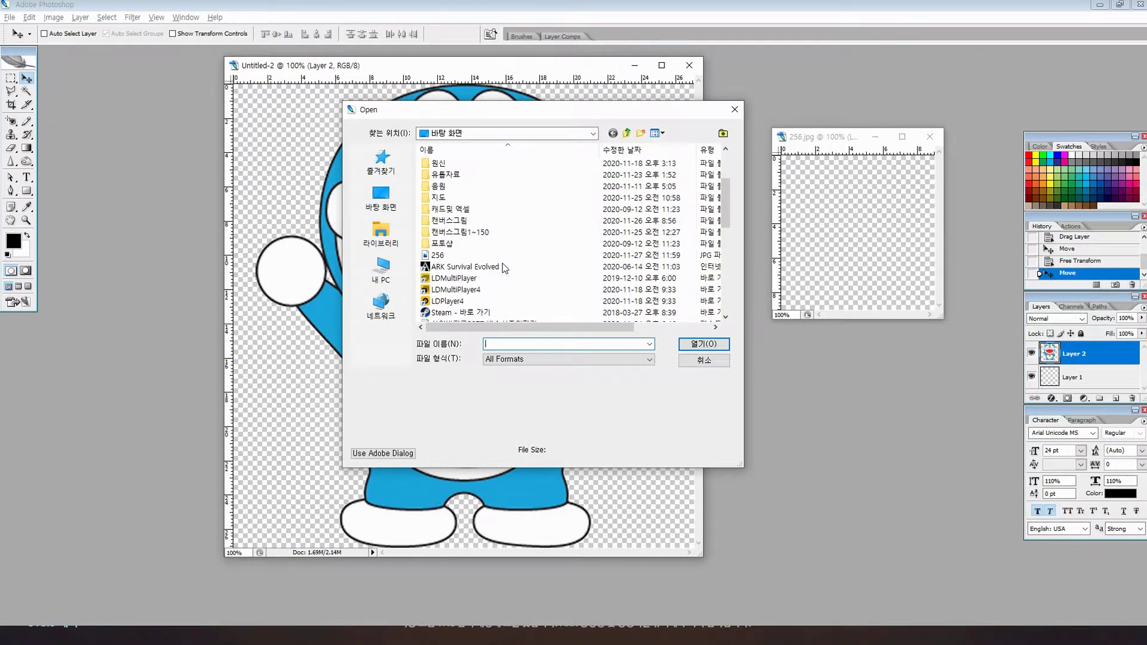
double_click(448, 256)
left_click_drag(151, 103, 820, 218)
key("Tab")
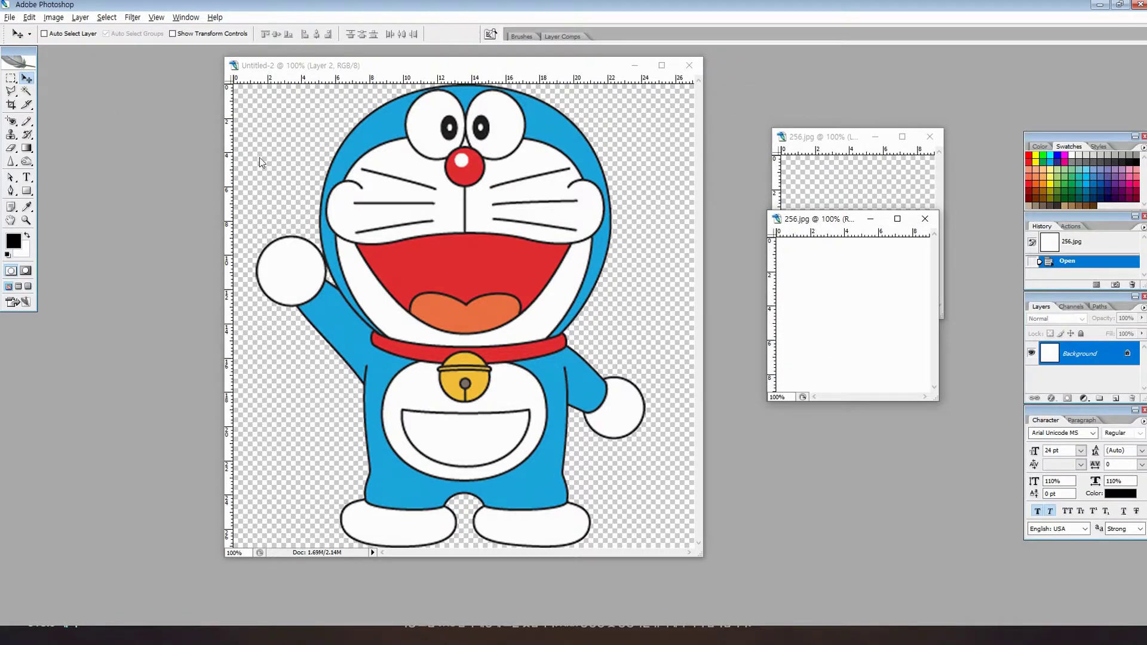
key("Tab")
left_click(808, 284)
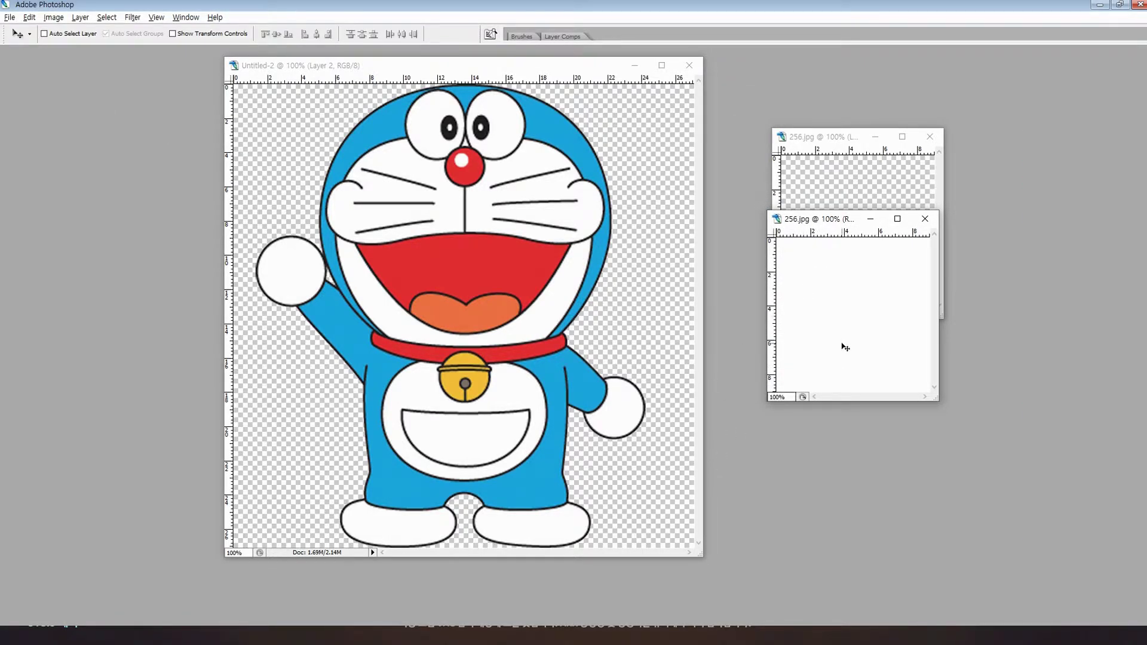
Switch to ARK, dismiss the failed-join message, rejoin the last session and return to Photoshop.
left_click(1106, 7)
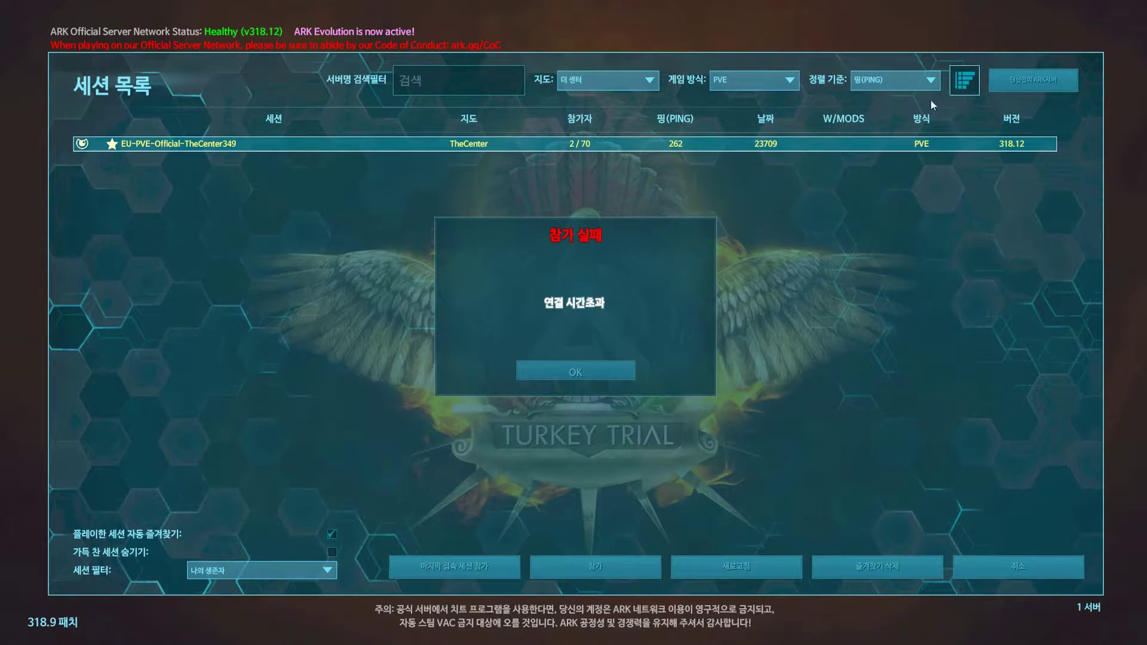
left_click(592, 364)
left_click(454, 567)
key("alt+Tab")
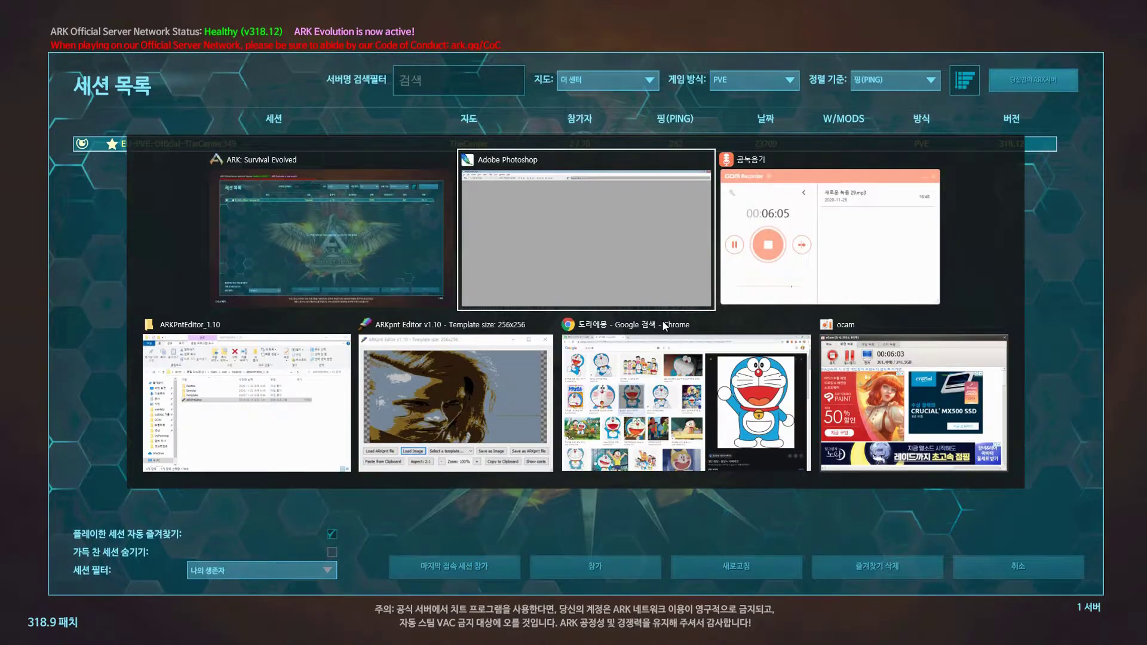
key("alt+Tab")
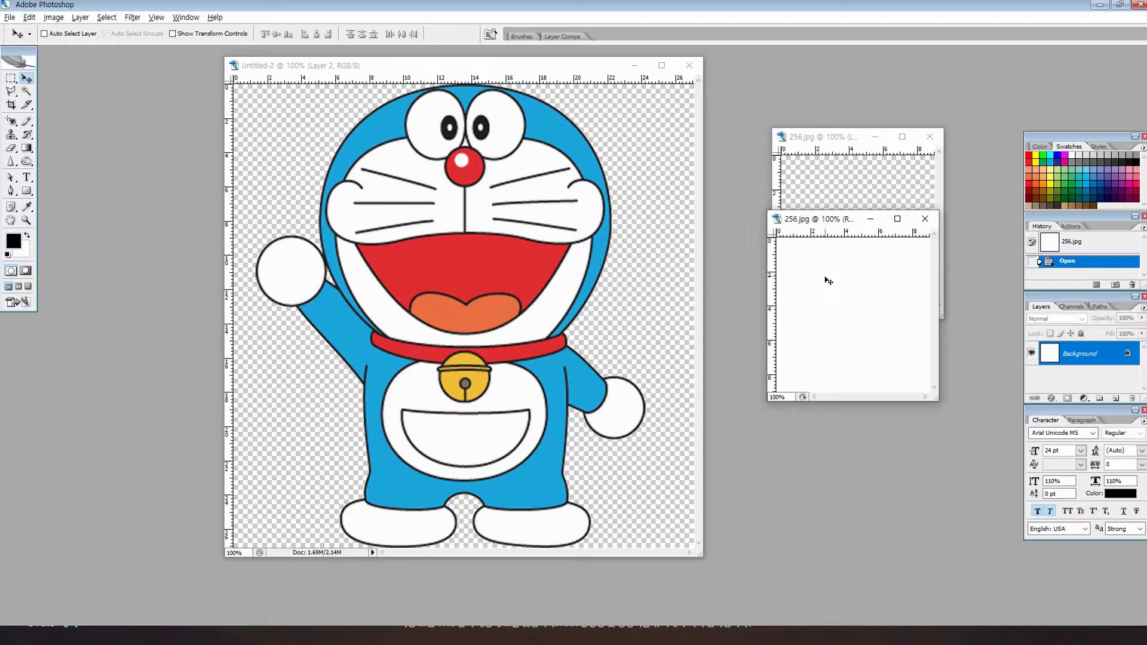
Copy the white 256-pixel square into the Doraemon document and align it with the canvas's upper-left corner.
left_click_drag(841, 306, 505, 209)
left_click_drag(541, 251, 332, 194)
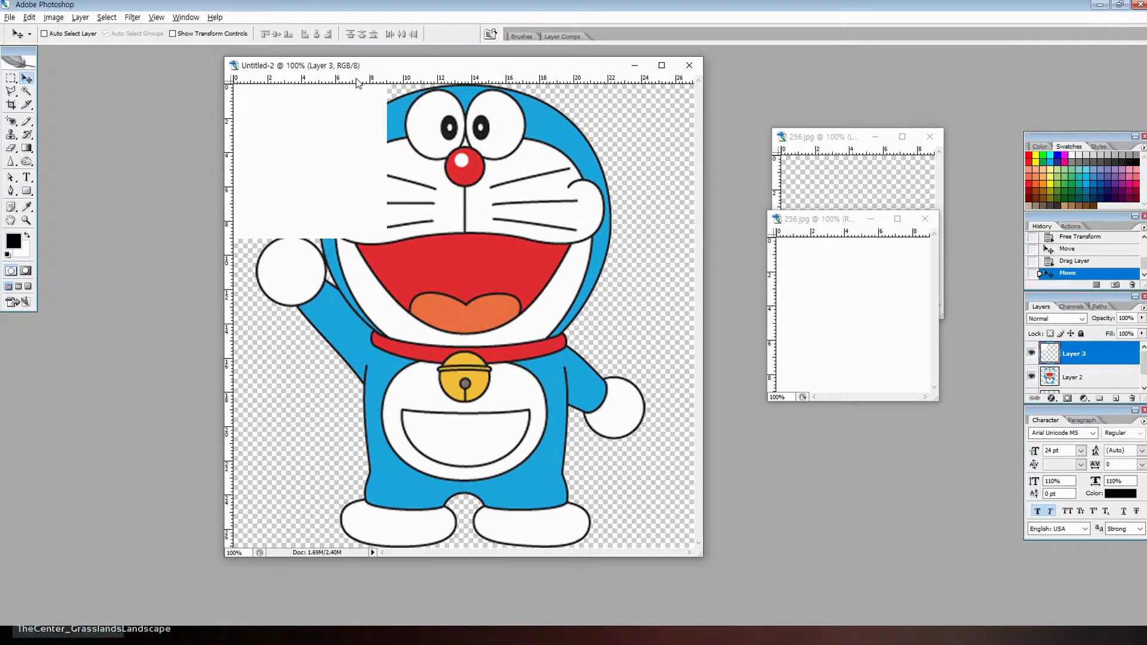
Add a horizontal guide along the white square's lower edge and vertical guides at one third and two thirds of the canvas width, using the square as measure.
left_click_drag(355, 81, 349, 238)
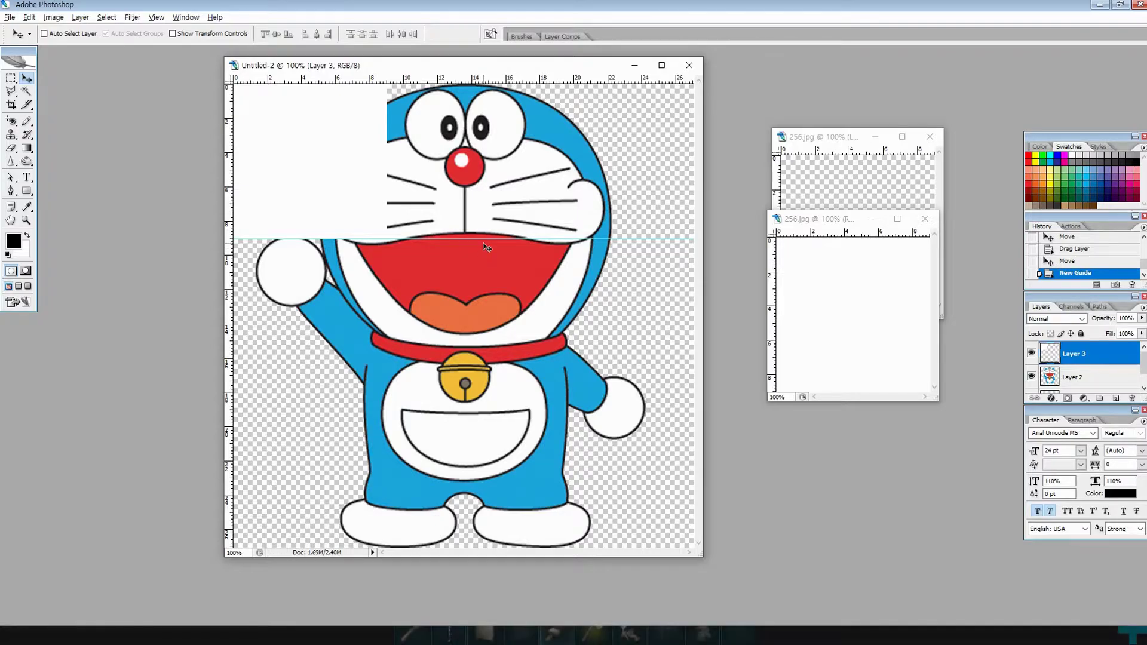
left_click_drag(229, 193, 387, 184)
left_click_drag(270, 157, 409, 175)
left_click_drag(231, 161, 540, 158)
Move the white square down one cell, add a horizontal guide along its lower edge, and delete the square's layer.
left_click_drag(453, 173, 464, 293)
left_click_drag(462, 82, 465, 392)
left_click_drag(441, 275, 342, 190)
key("Delete")
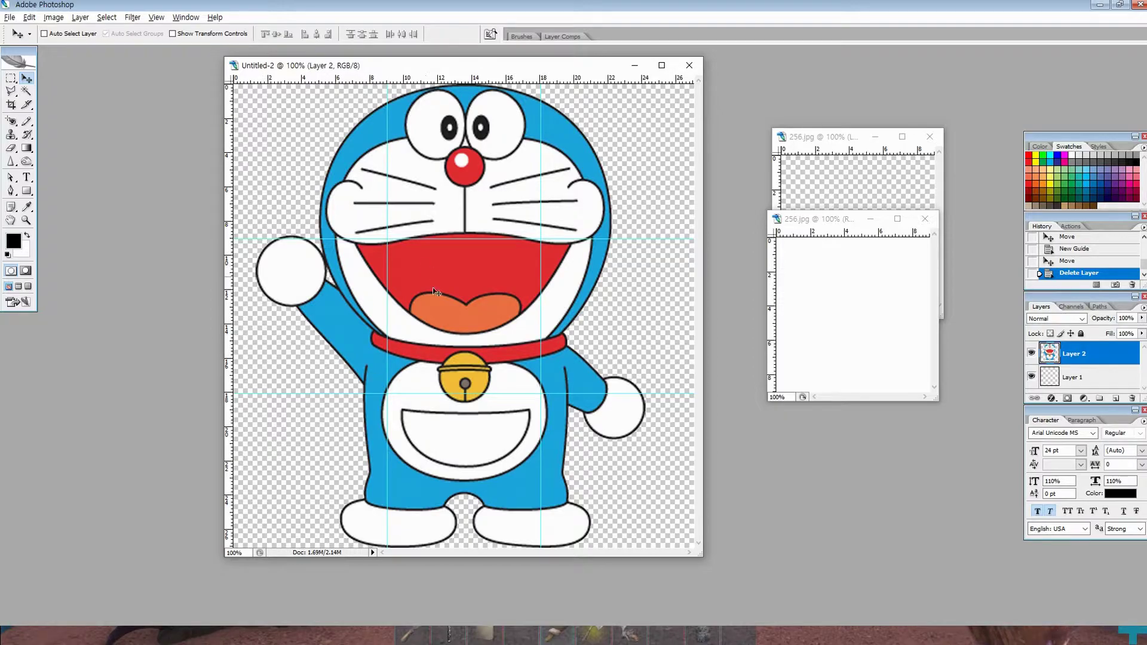
Close the white 256.jpg document and place the remaining transparent 256.jpg window beside the Doraemon document.
left_click_drag(509, 67, 415, 67)
left_click(924, 219)
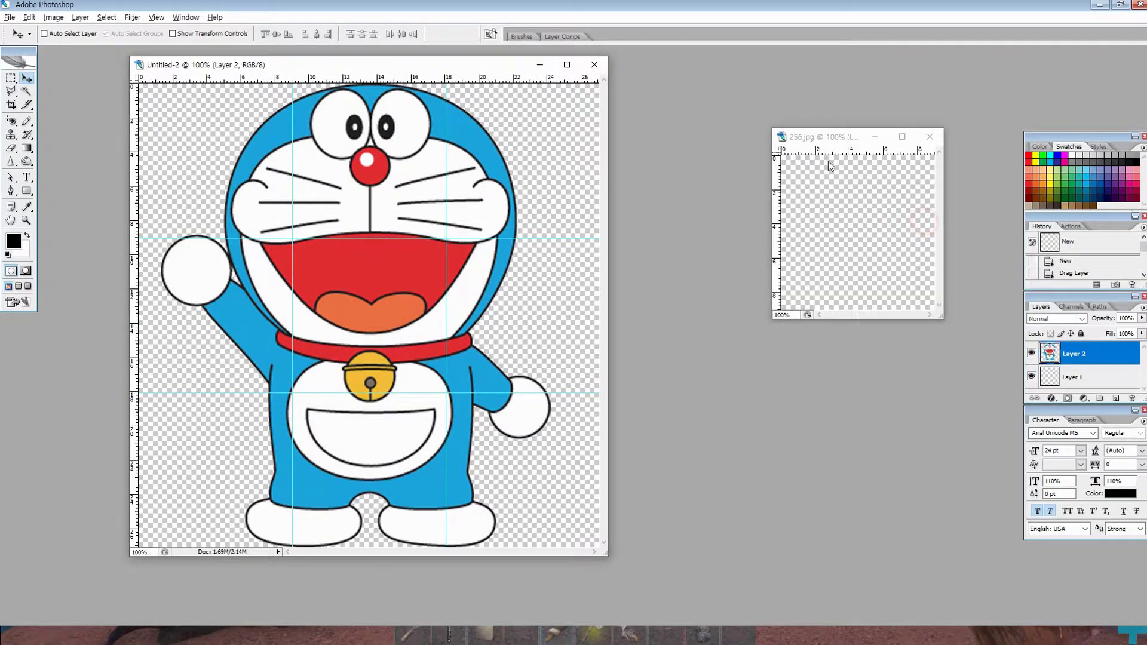
left_click_drag(817, 145, 682, 104)
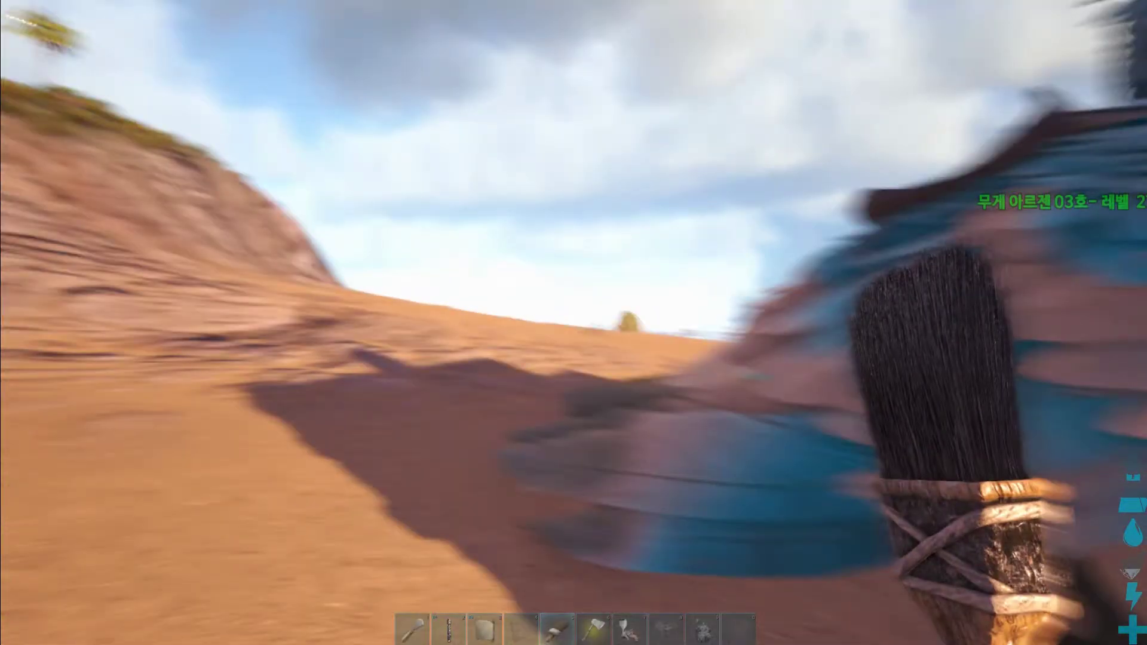
Switch from ARK back to Photoshop.
key("alt+Tab")
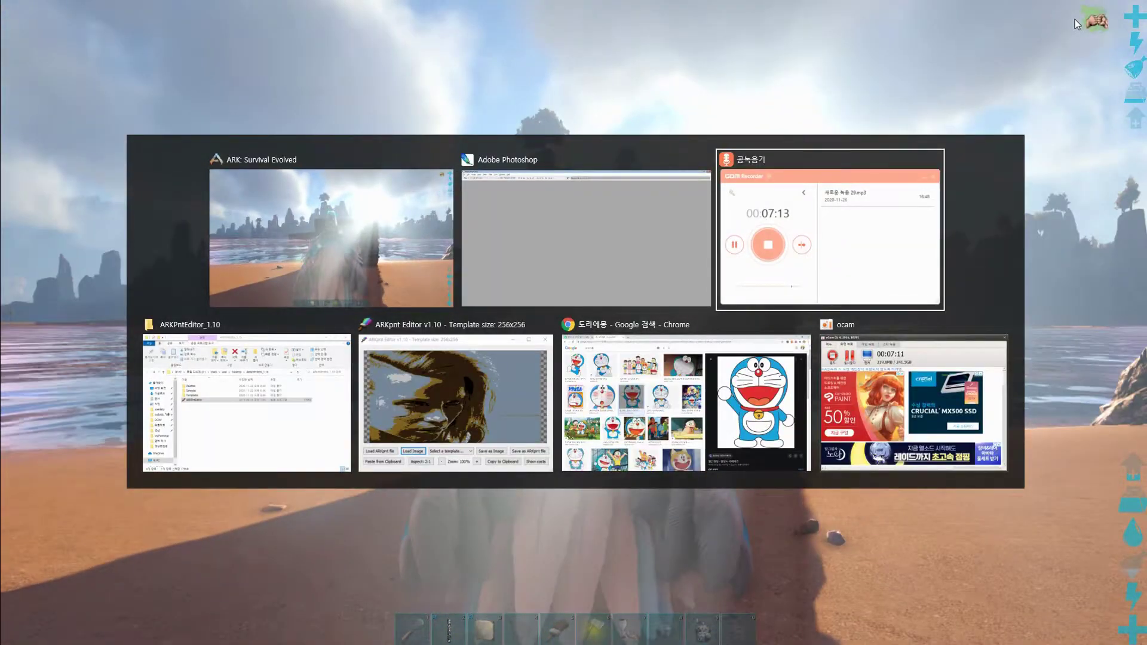
key("alt+Tab")
key("alt+Tab")
key("alt+Tab")
key("alt+Tab")
key("alt+Tab")
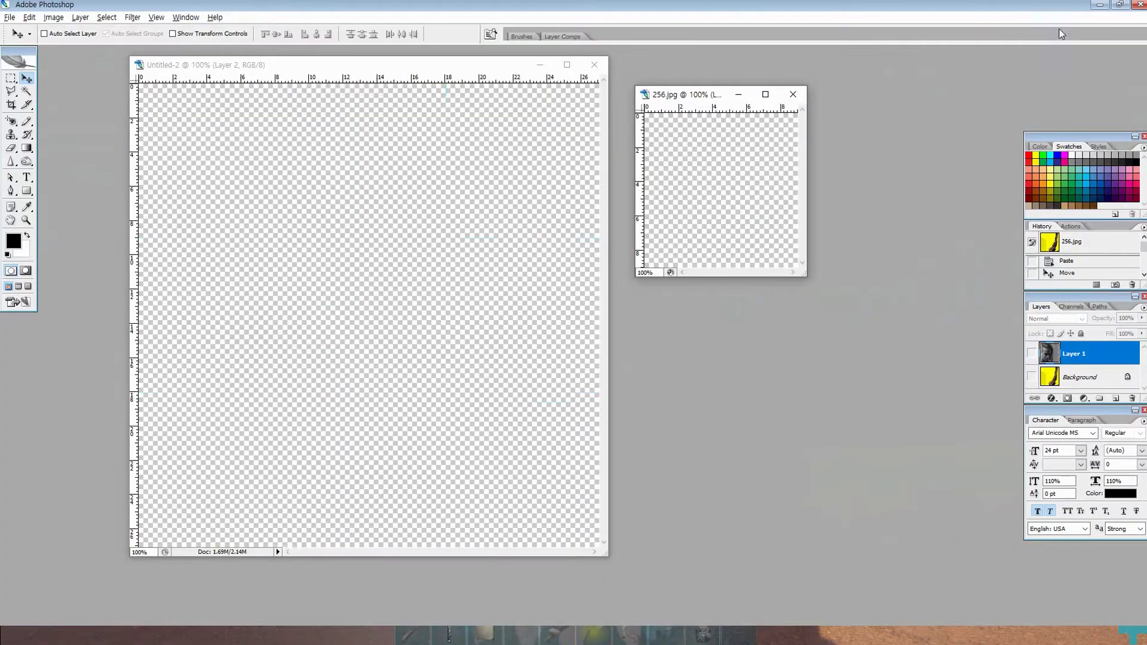
Cut the Doraemon document's upper-left grid cell, paste it into 256.jpg, and align the piece to fill the canvas.
left_click(341, 66)
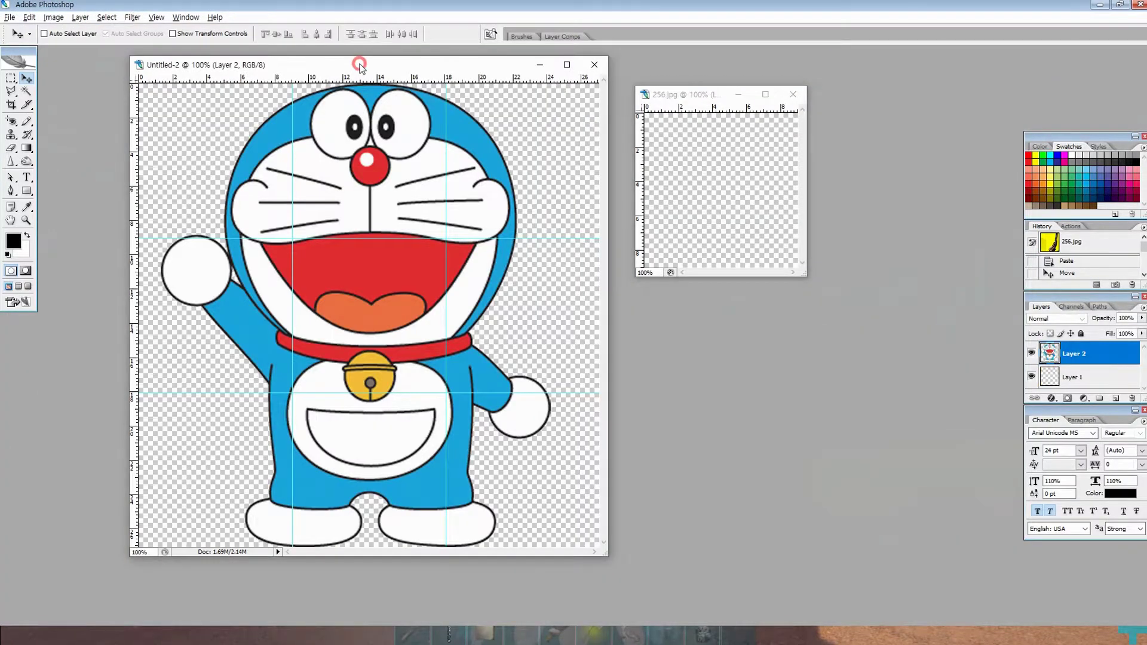
left_click(12, 80)
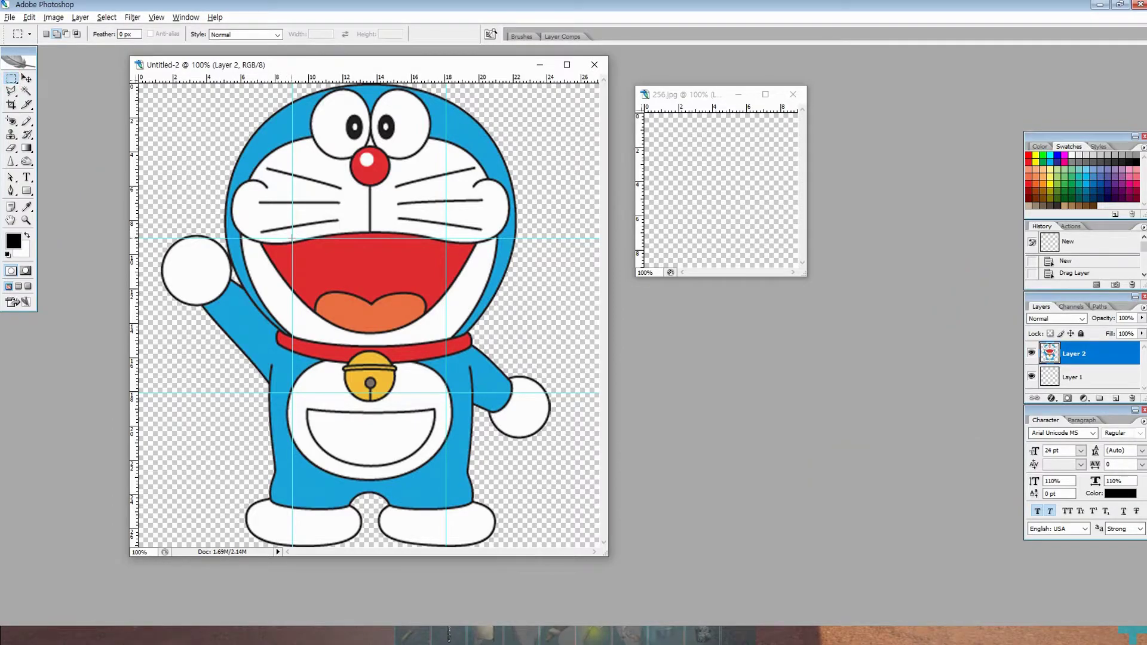
key("ctrl+x")
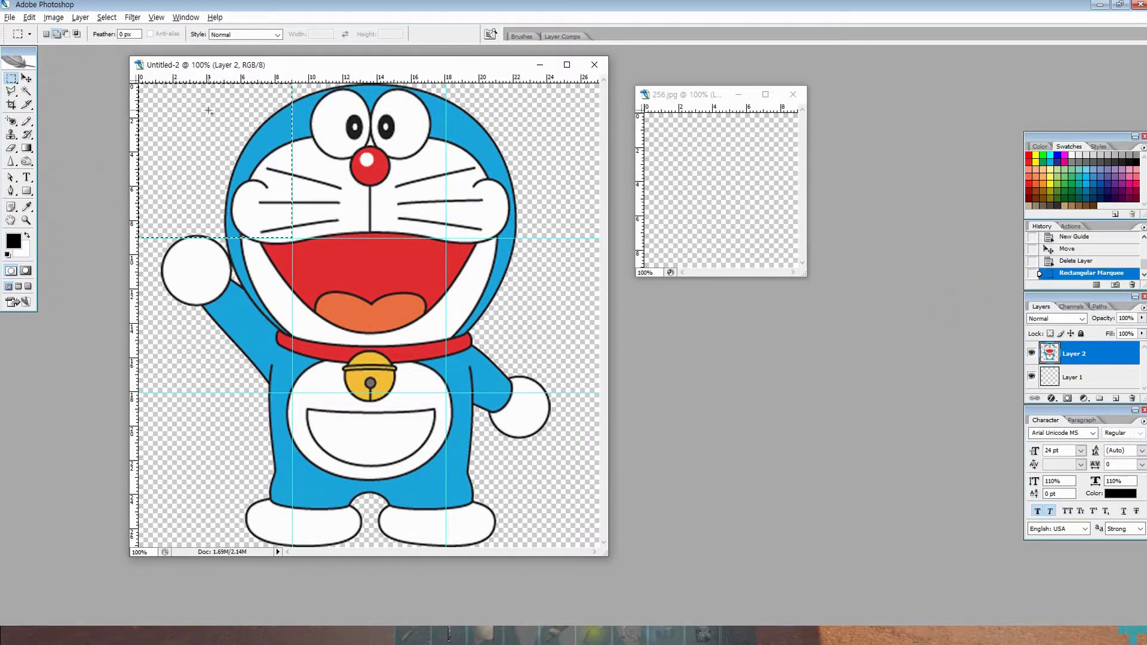
left_click(694, 96)
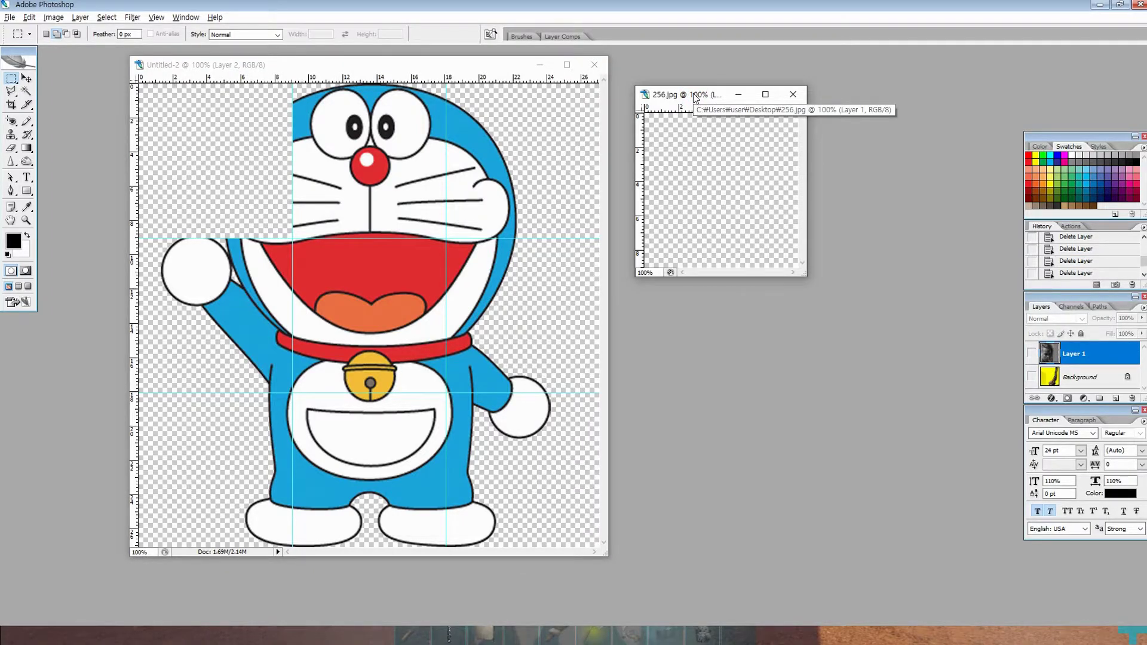
left_click_drag(686, 94, 712, 94)
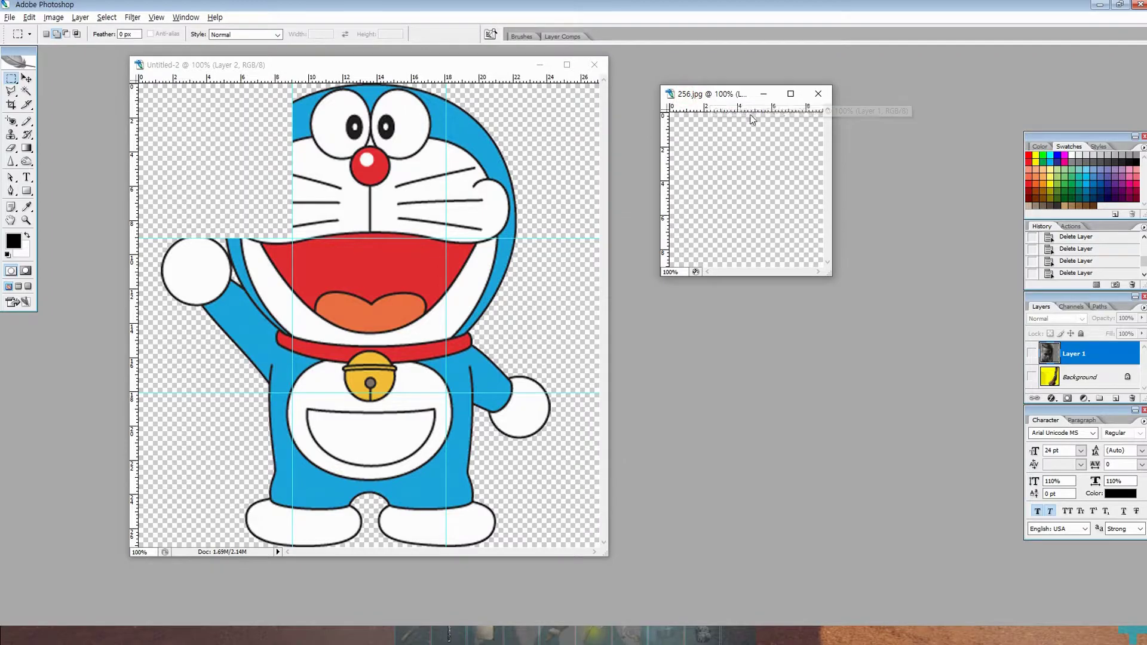
key("ctrl+v")
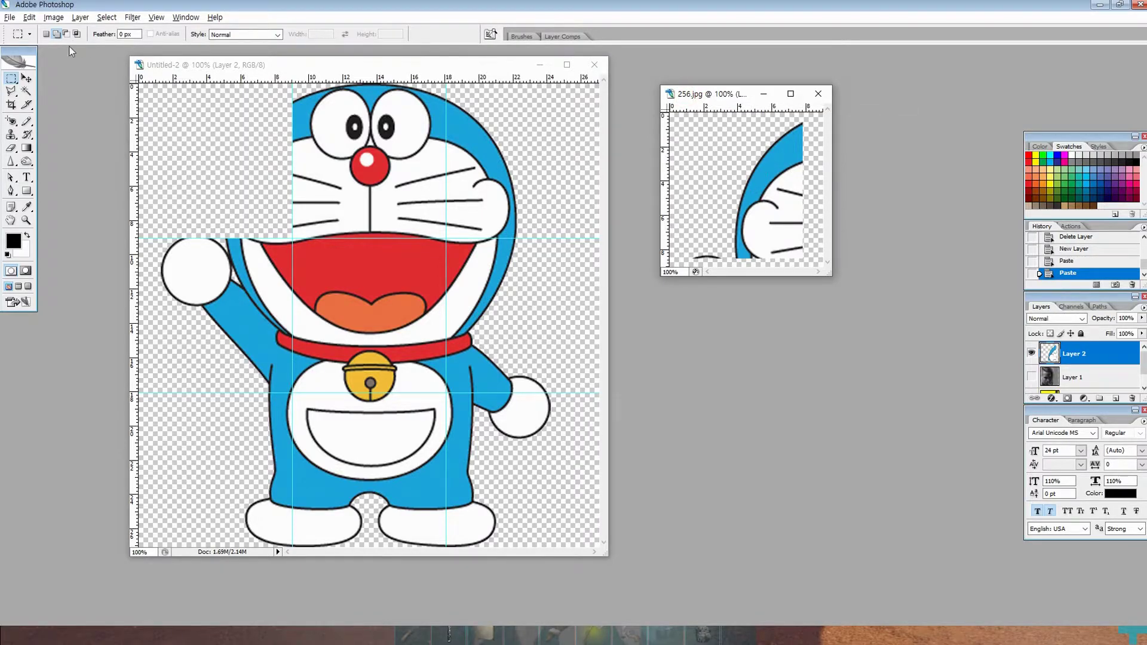
left_click(26, 78)
left_click_drag(774, 175, 794, 187)
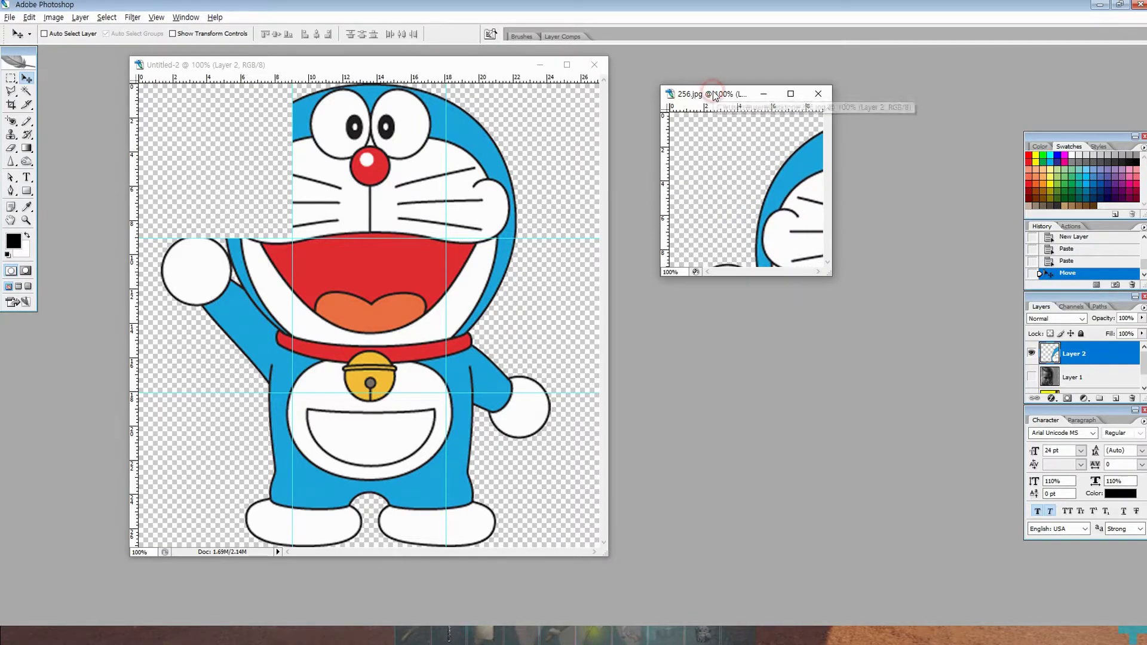
Save the 256.jpg document to the desktop as a PNG named 도라에몽01, accepting the PNG options.
key("ctrl+shift+s")
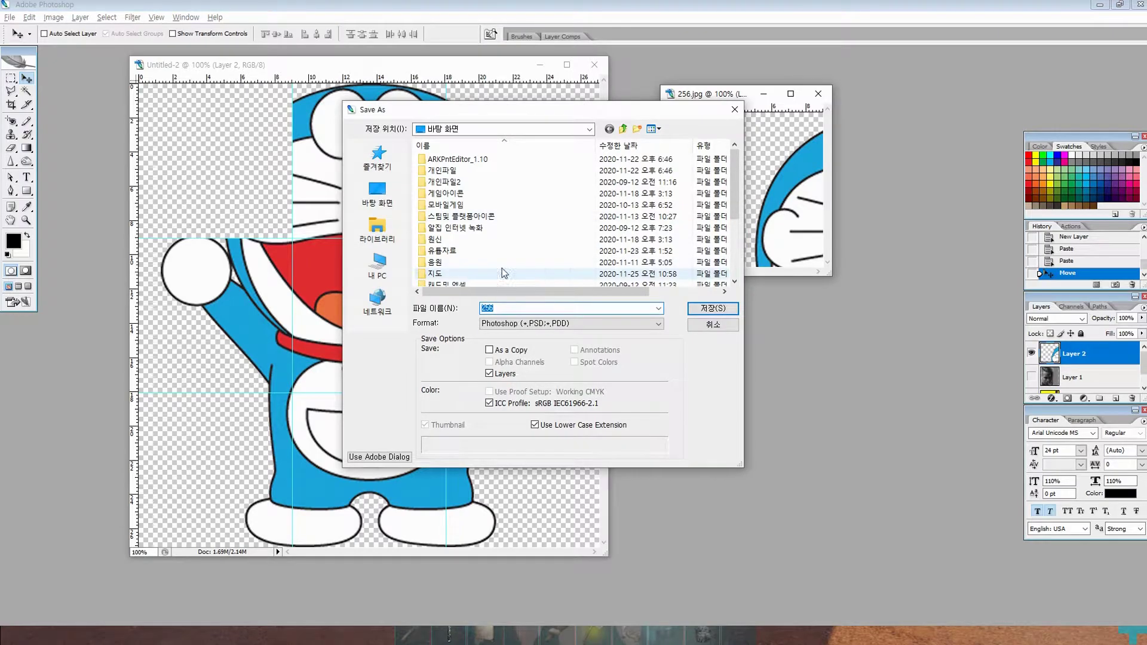
left_click(380, 201)
left_click(508, 323)
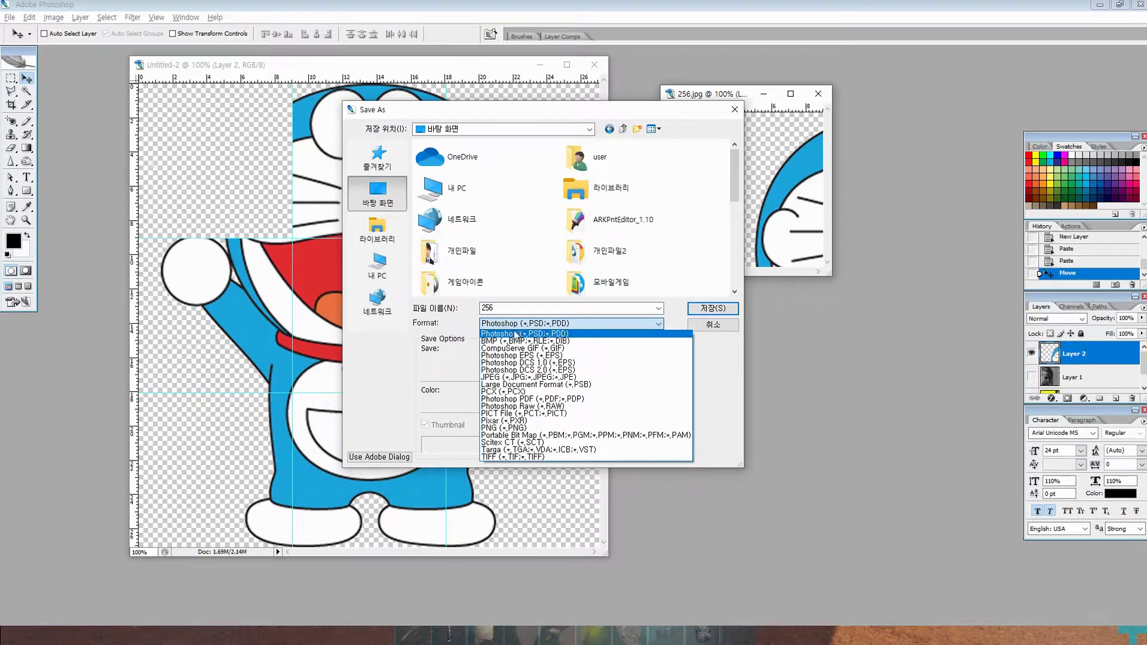
left_click(504, 428)
double_click(539, 309)
type("ㄷ")
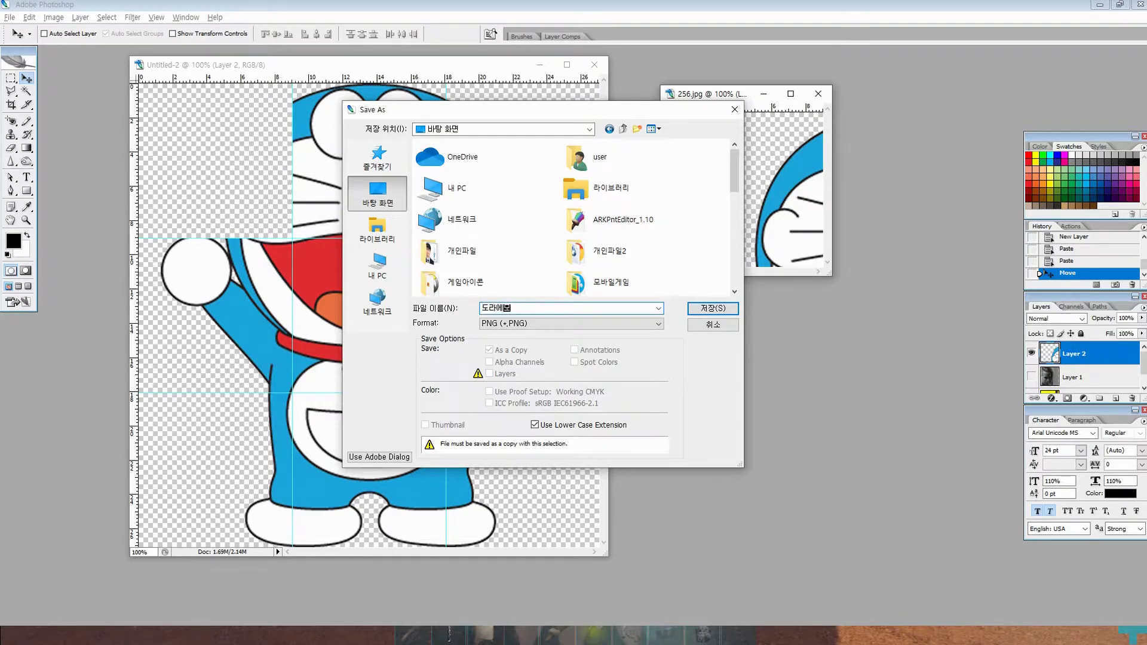
type("라에몽01")
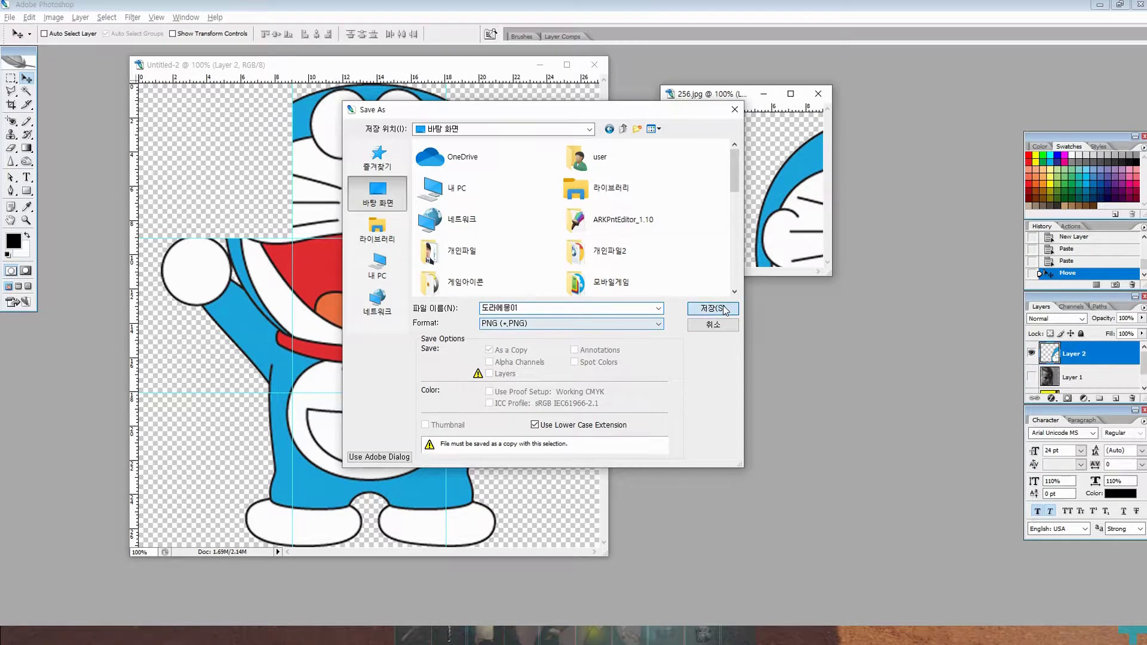
left_click(713, 309)
left_click(620, 308)
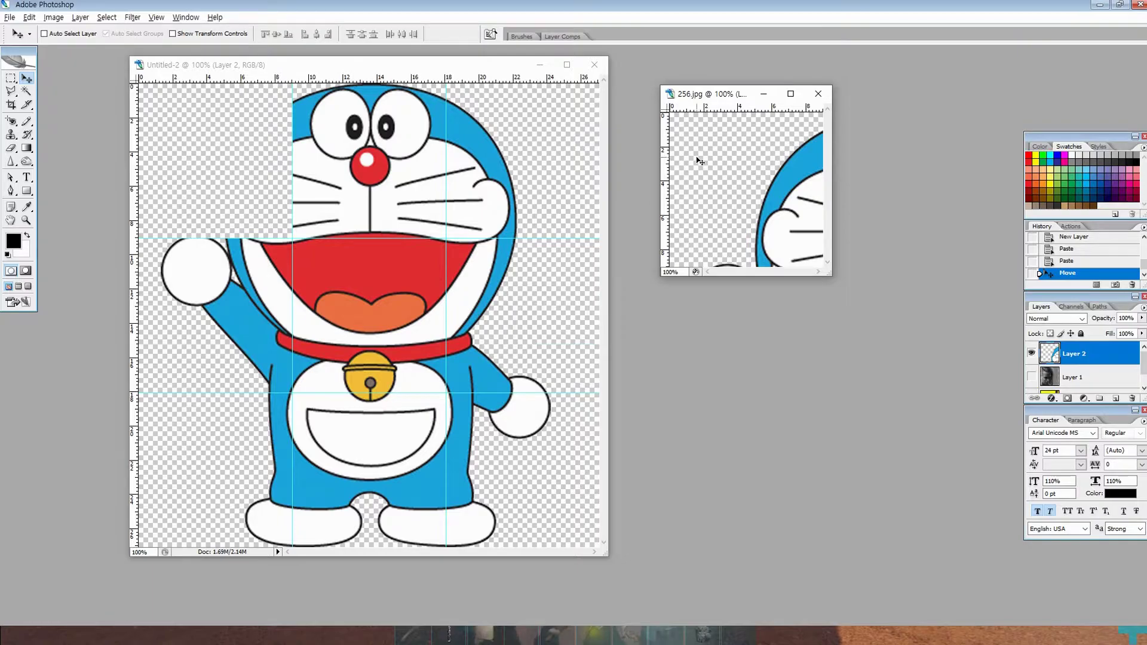
left_click(239, 135)
key("Tab")
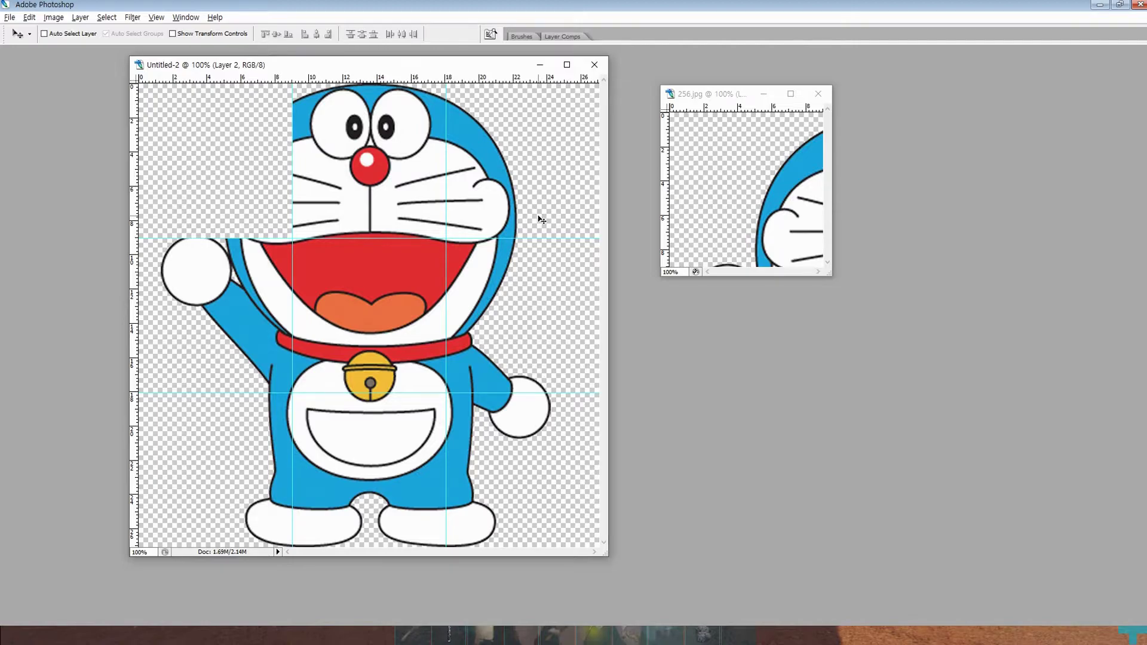
key("Tab")
Shift the 256.jpg window slightly aside, revert the upper-left cell's cut in the Doraemon document, and deselect.
left_click(691, 95)
left_click_drag(693, 95, 715, 97)
left_click(448, 64)
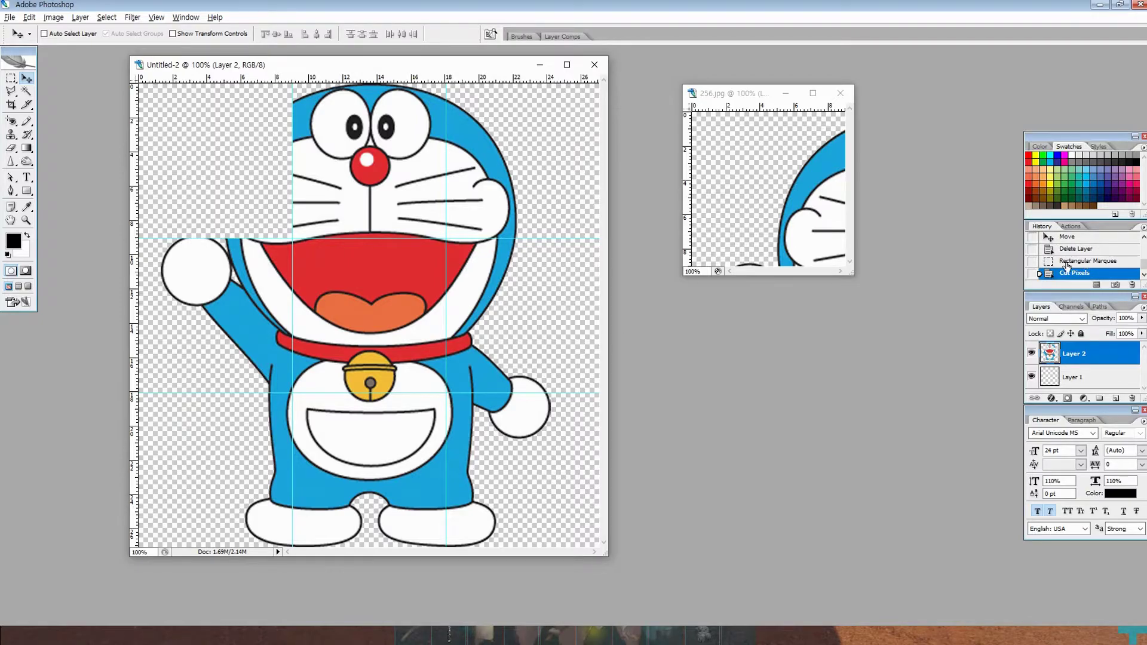
left_click(1075, 261)
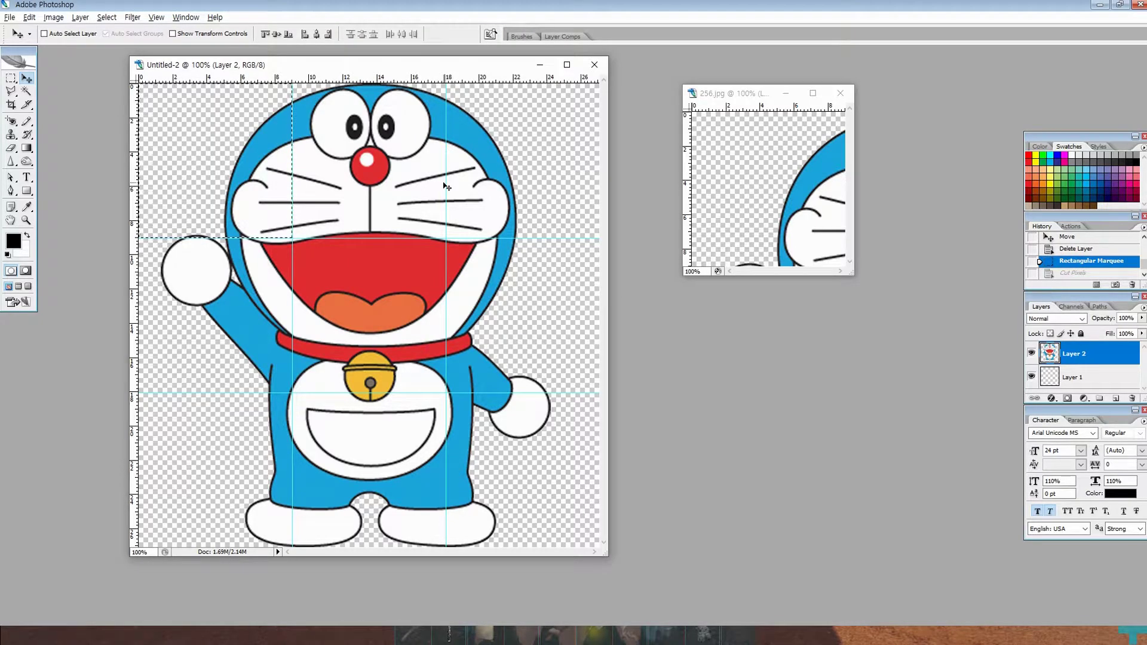
key("ctrl+d")
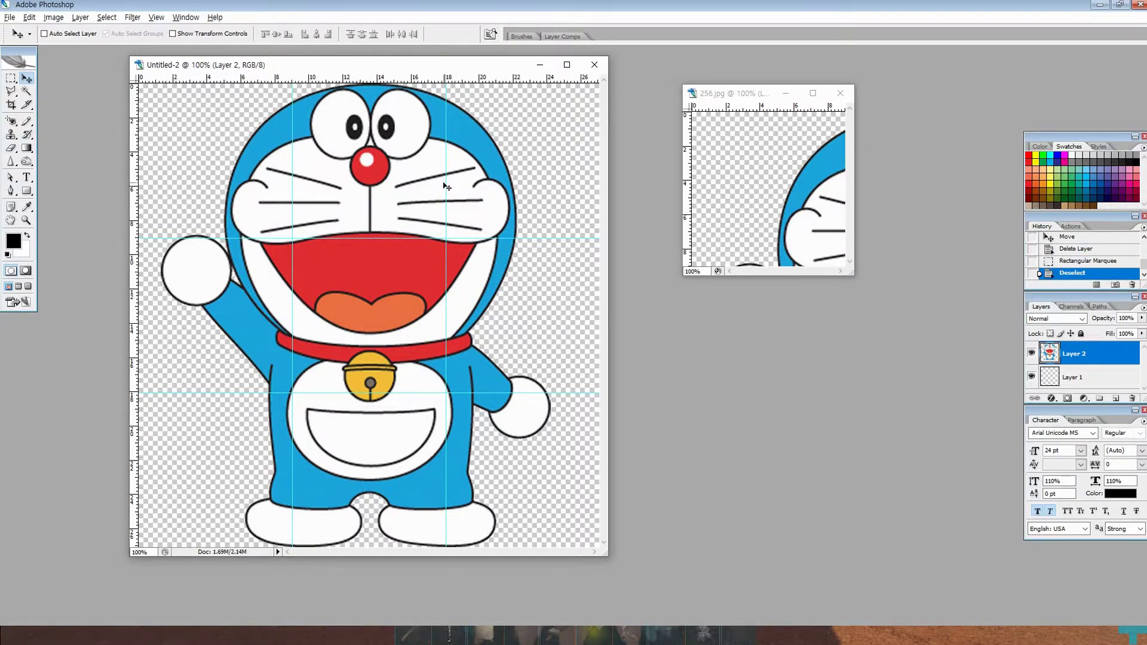
Cut the upper-middle grid cell, paste it into 256.jpg, and hide the previous piece's layer.
left_click(9, 80)
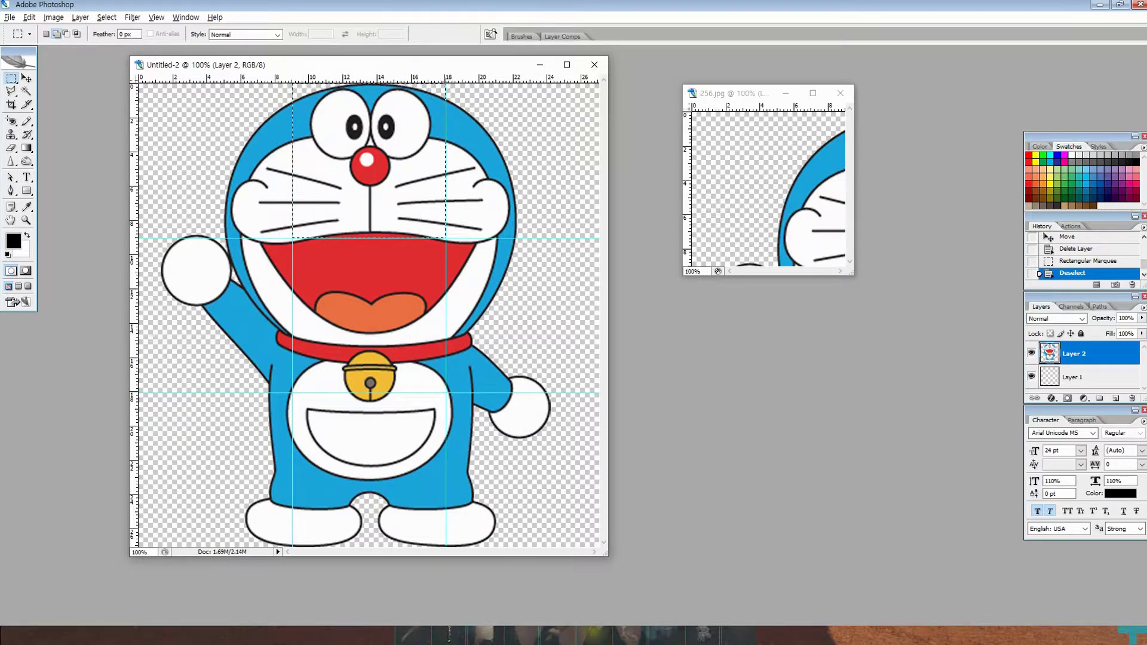
key("Delete")
left_click(759, 115)
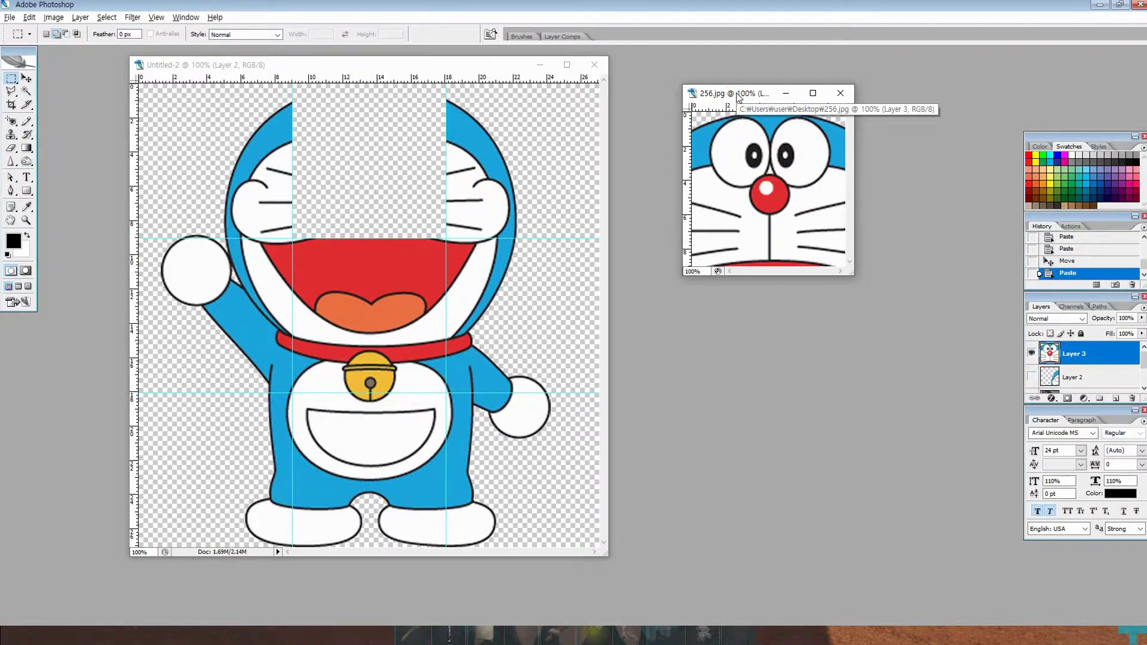
Save the upper-middle piece to the desktop as a PNG named 도라에몽02, accepting the PNG options.
key("ctrl+shift+s")
left_click(376, 192)
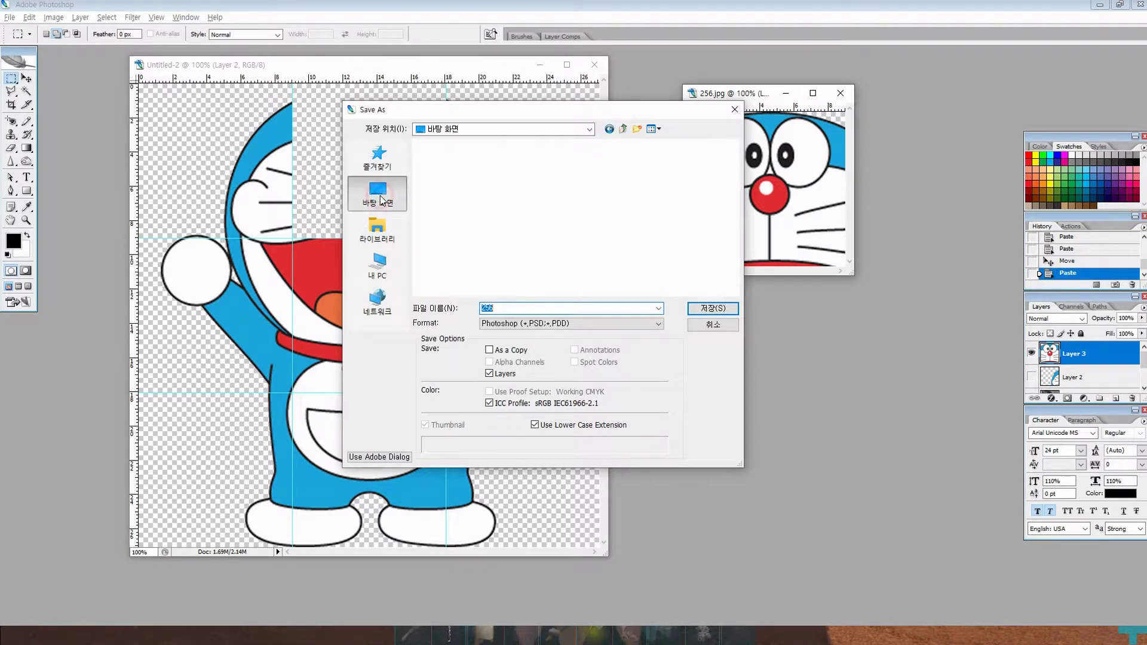
scroll(592, 248, "down", 5)
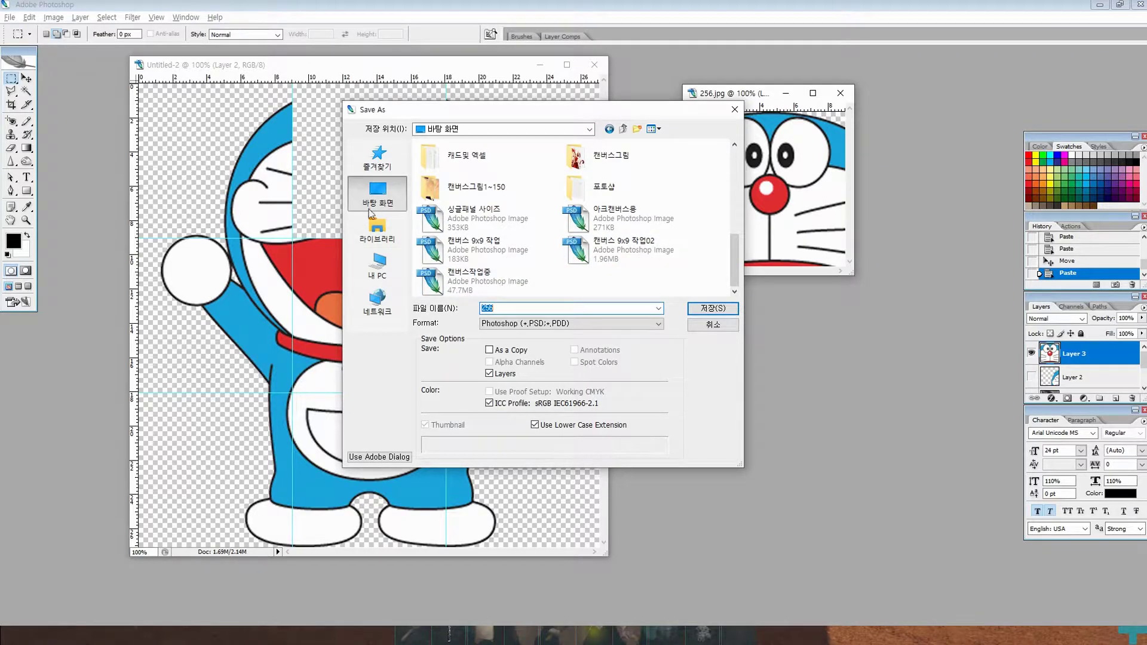
scroll(517, 210, "up", 5)
left_click(538, 326)
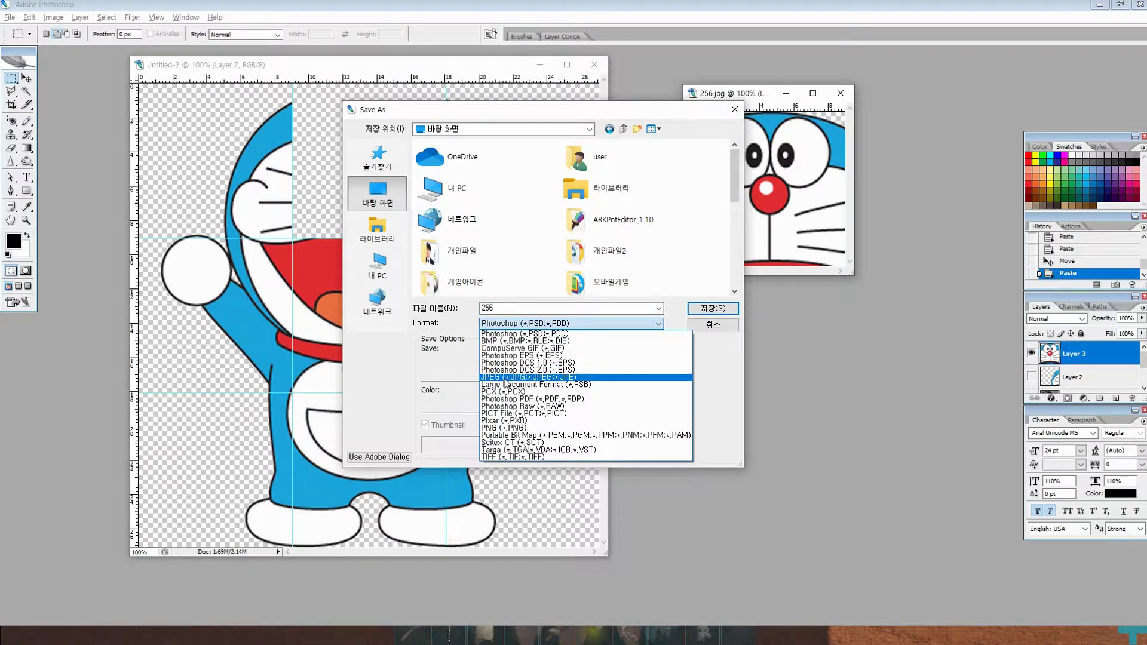
left_click(525, 421)
type("도라")
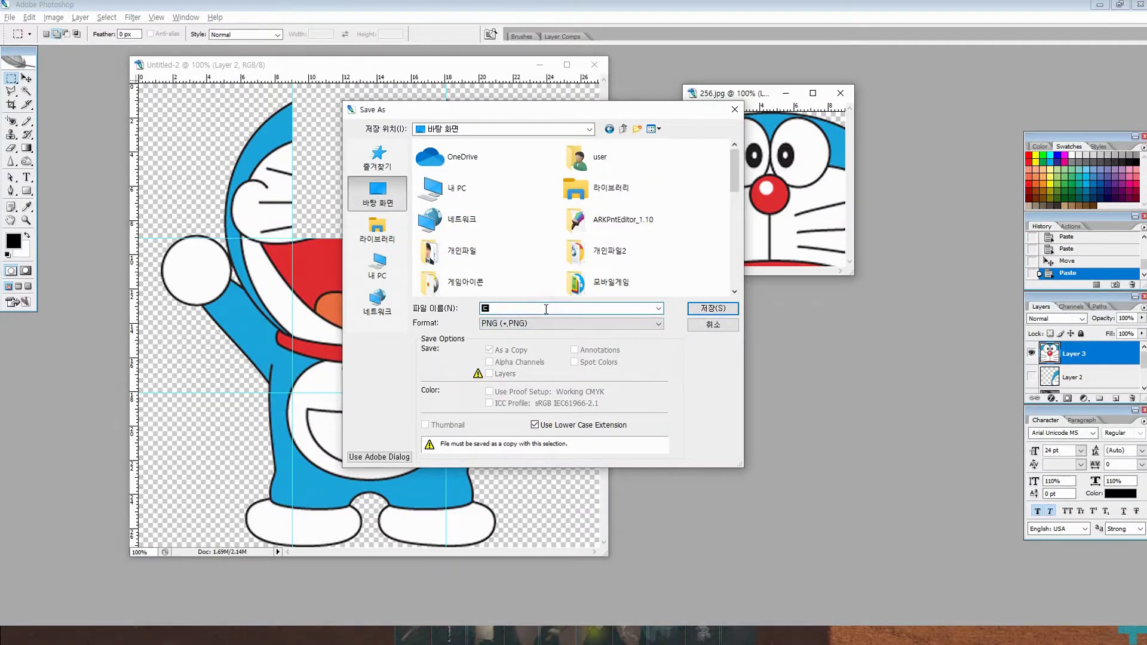
type("에몽02")
left_click(711, 309)
left_click(617, 305)
Undo the upper-middle cell's cut in the Doraemon document and clear the selection.
left_click(442, 64)
key("ctrl+z")
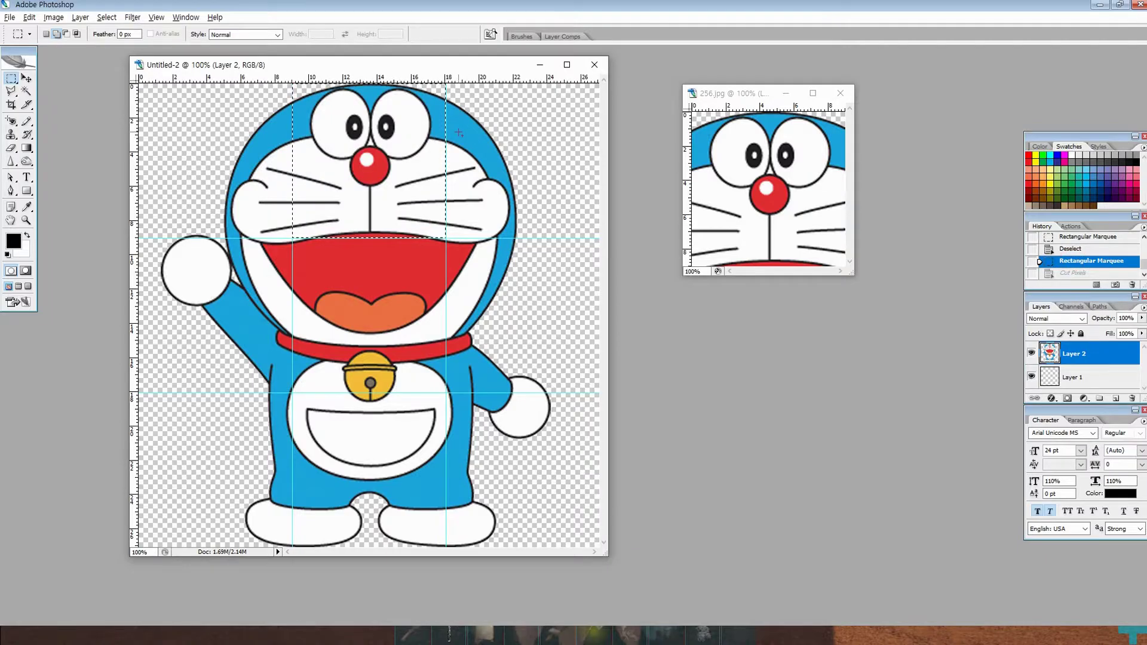
key("ctrl+d")
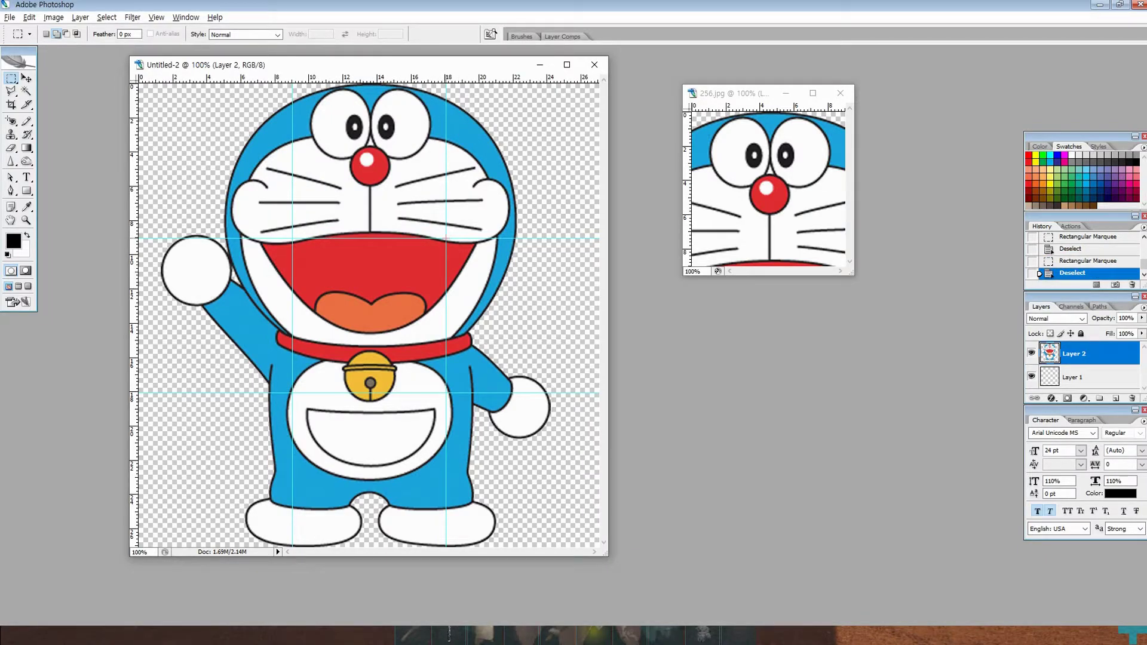
Cut the upper-right grid cell, paste it into 256.jpg, hide Layer 3, and align the new piece to fill the canvas.
left_click_drag(615, 67, 616, 68)
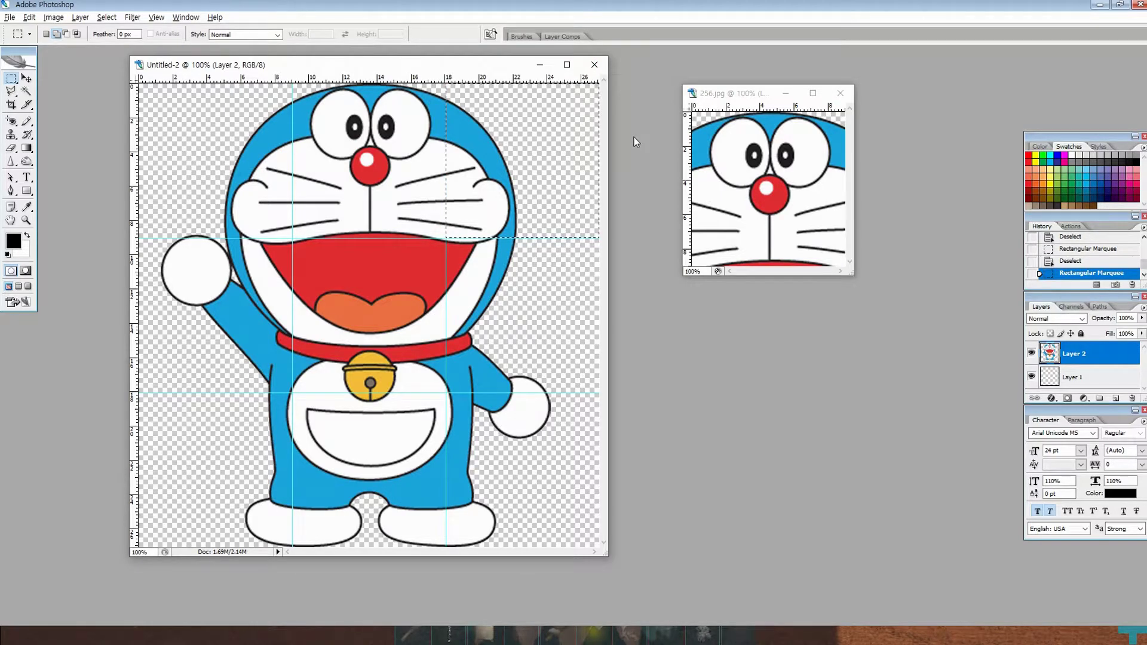
key("ctrl+x")
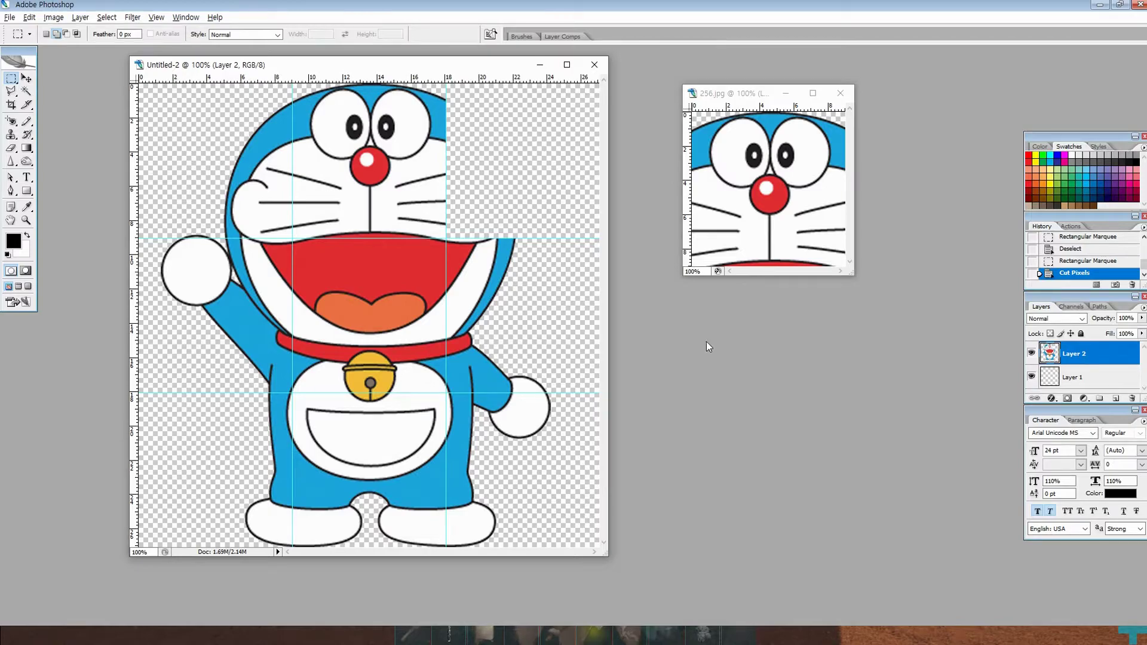
left_click(741, 98)
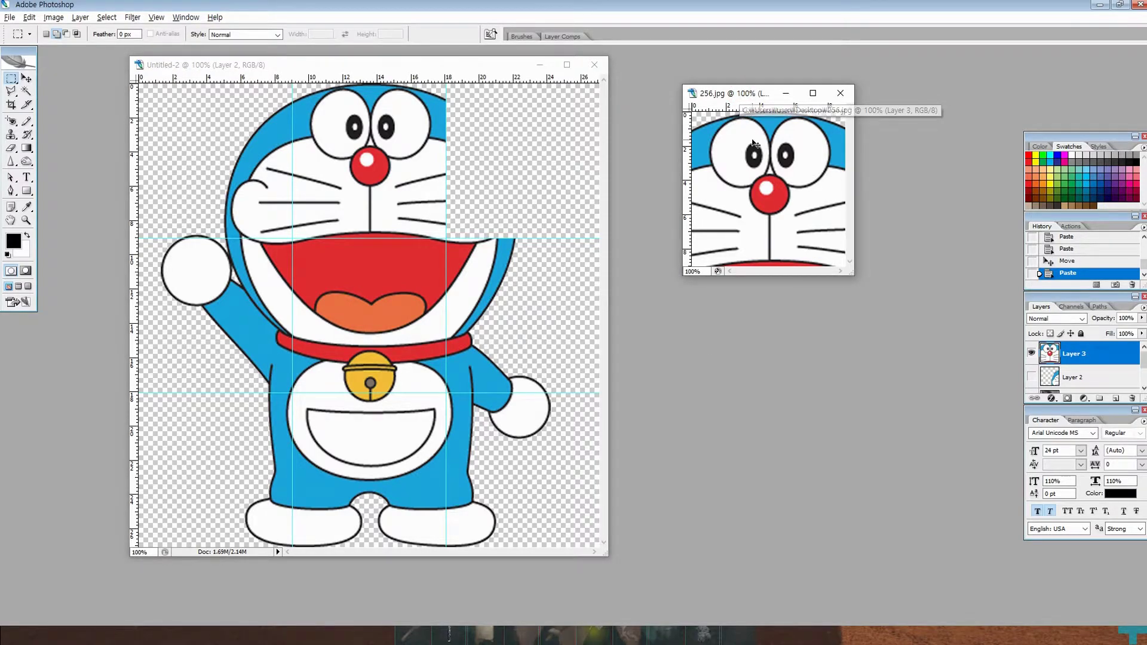
key("ctrl+v")
left_click(1032, 376)
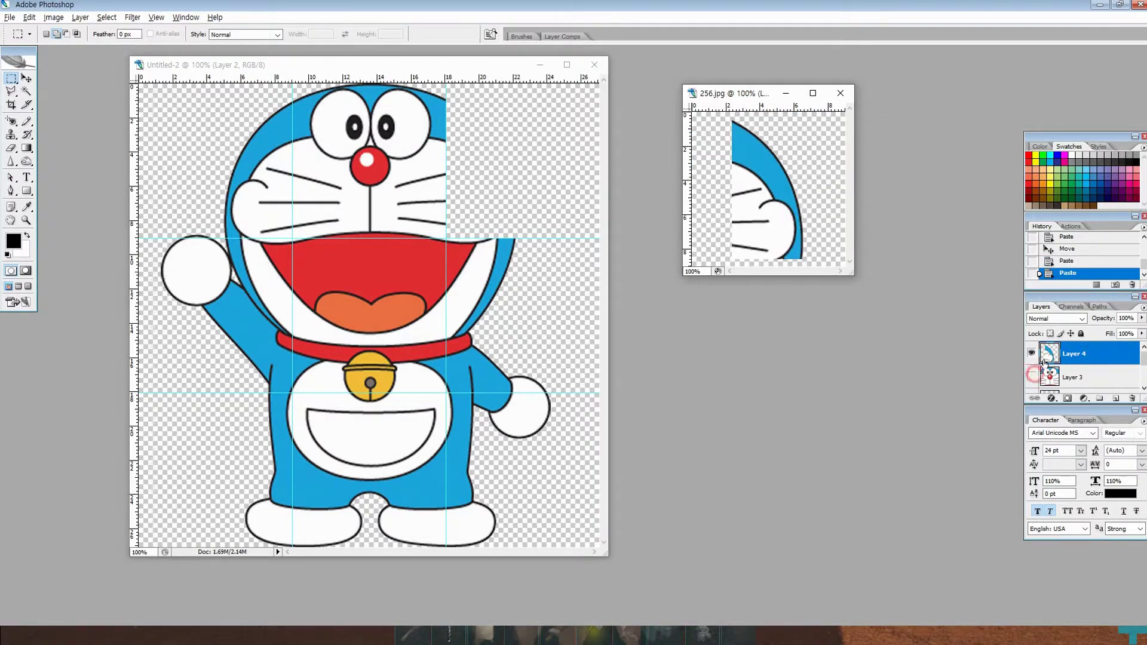
left_click(26, 77)
left_click_drag(761, 173, 724, 180)
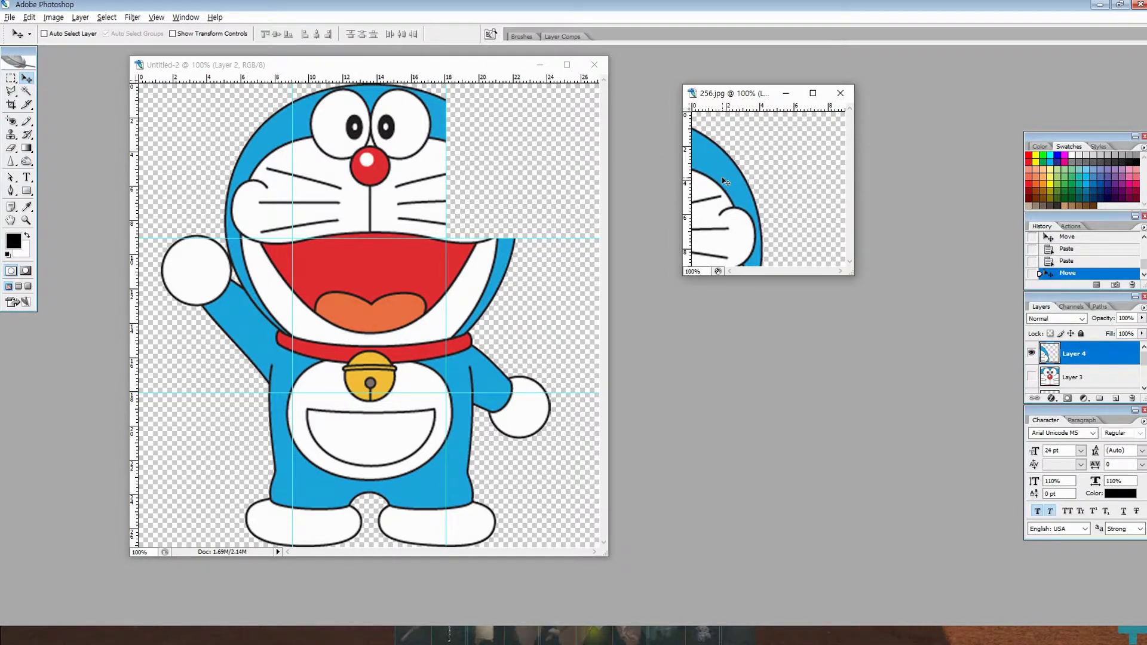
Save the upper-right piece to the desktop as a PNG named 도라에몽03, accepting the PNG options.
key("ctrl+shift+s")
left_click(521, 323)
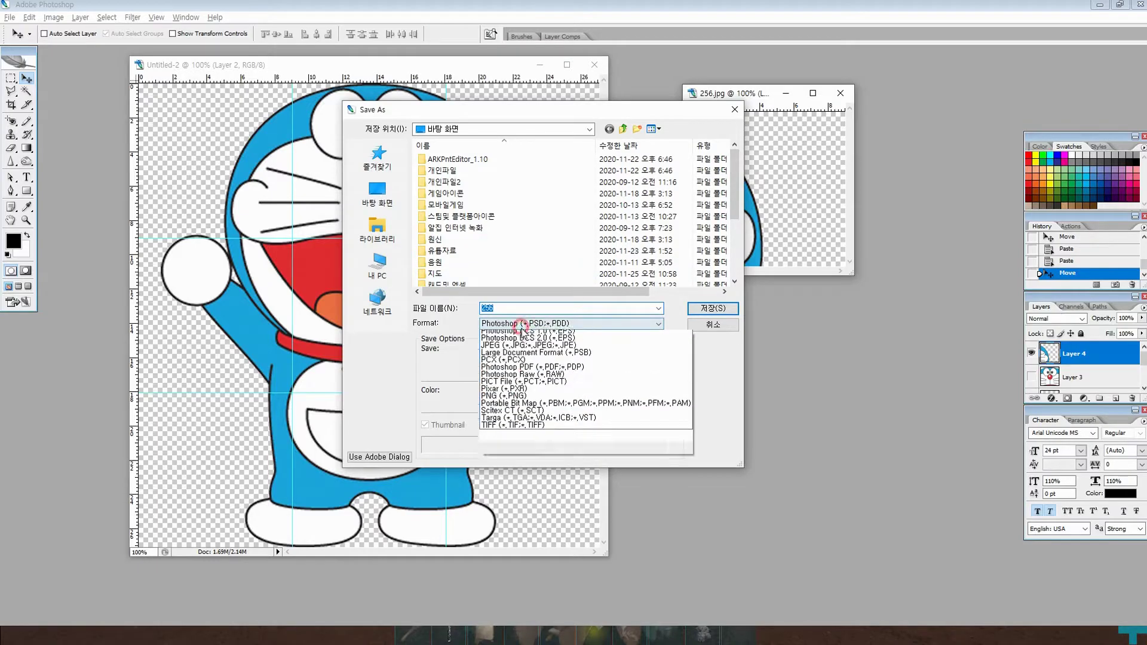
left_click(508, 425)
double_click(546, 310)
type("ㄷ")
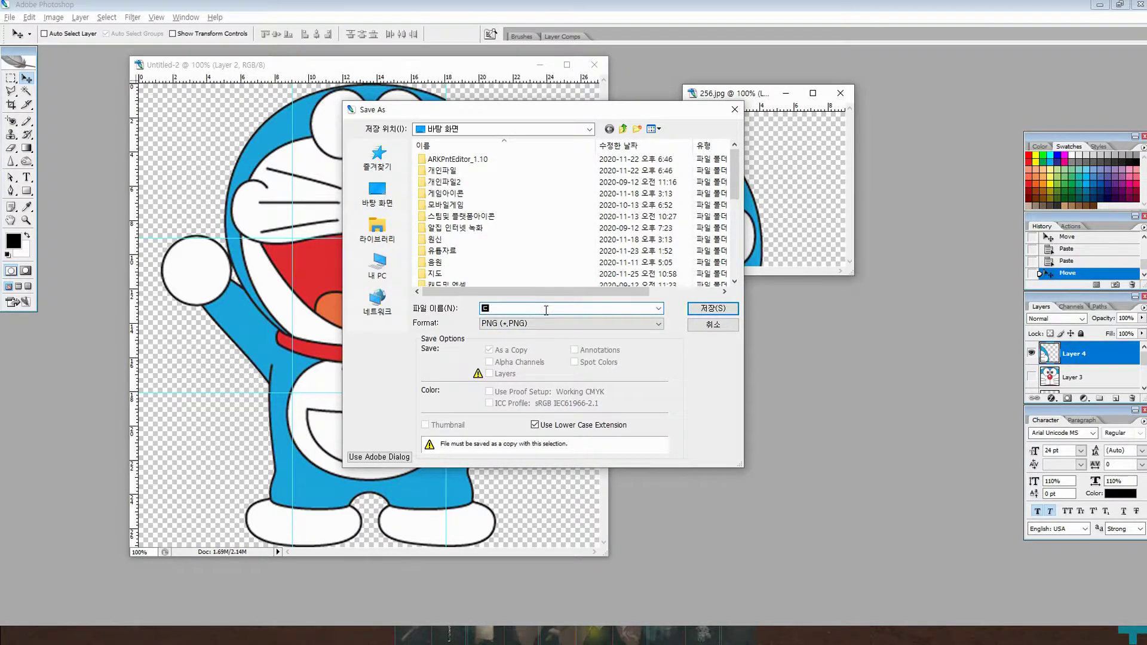
type("ㅗㄹㅏㅇㅔㅁㅗㅇ03")
left_click(699, 309)
left_click(619, 309)
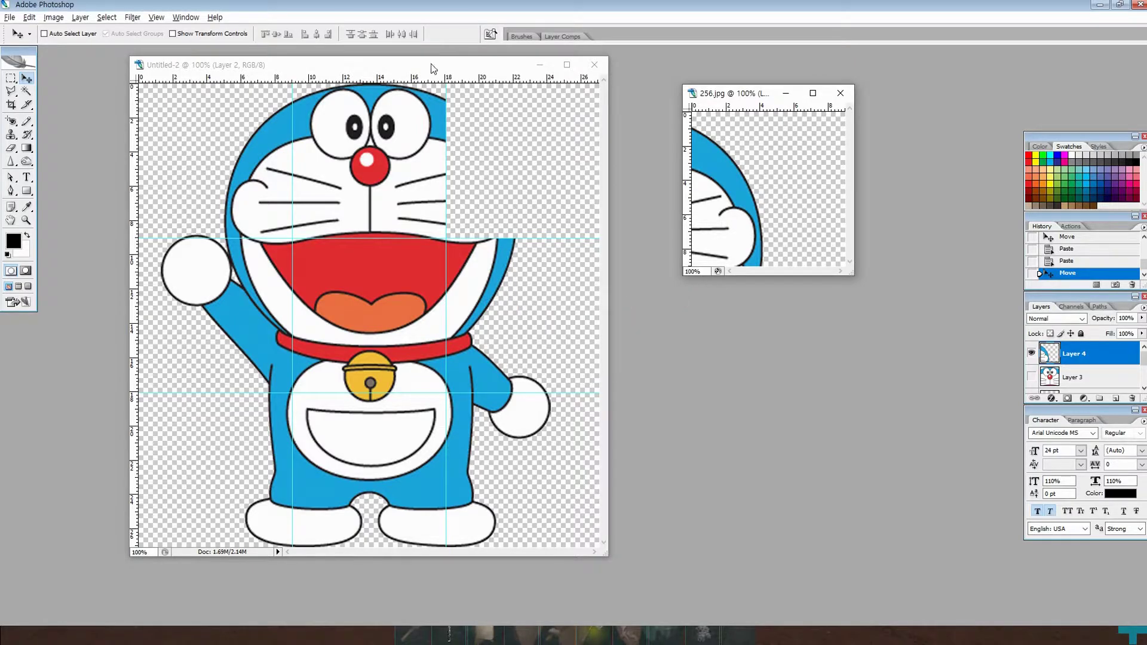
Undo the upper-right cell's cut in the Doraemon document, clear the selection, and activate the Rectangular Marquee tool.
left_click(476, 65)
key("ctrl+z")
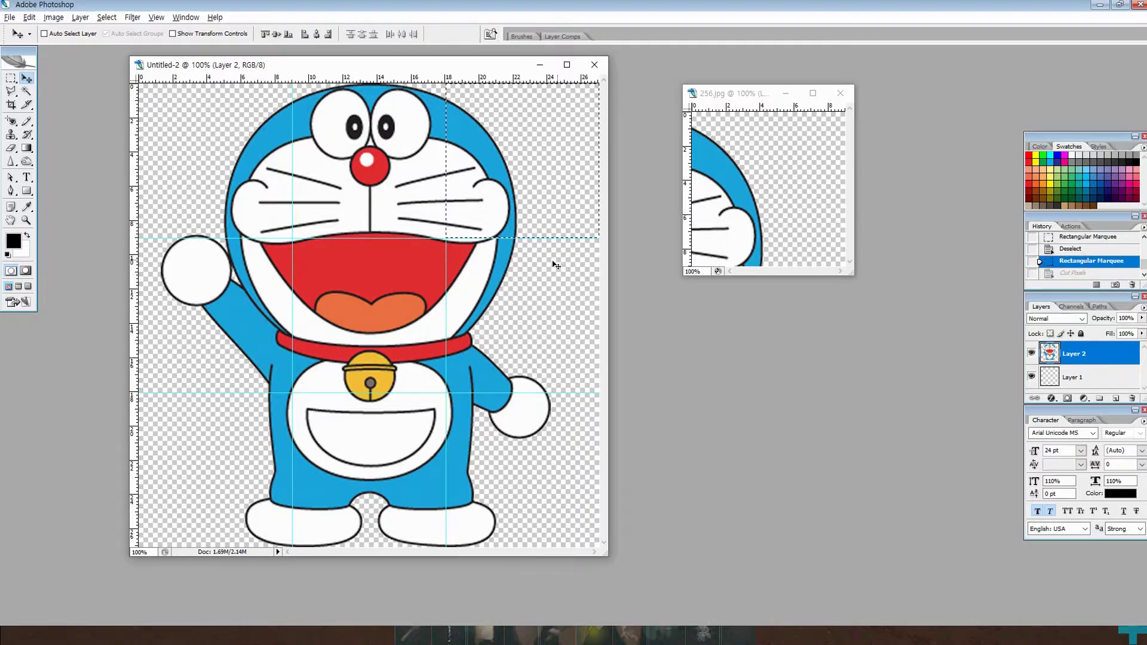
key("ctrl+d")
left_click(10, 79)
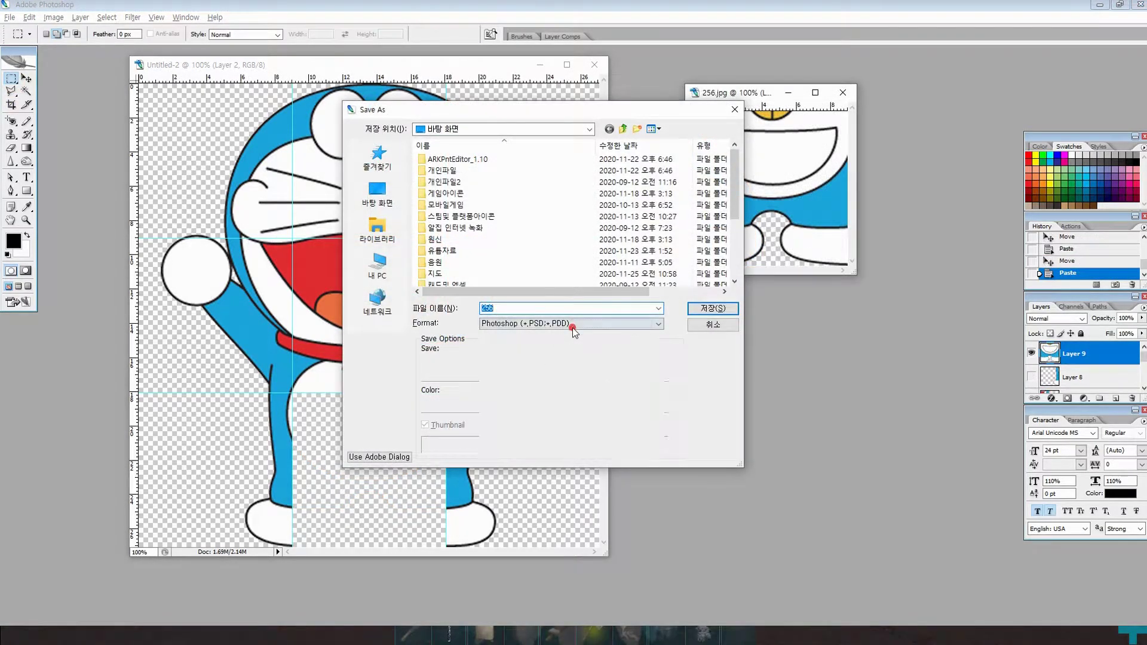
Save the lower-middle piece to the desktop as a PNG named 도라에몽08, accepting the PNG options.
left_click(573, 328)
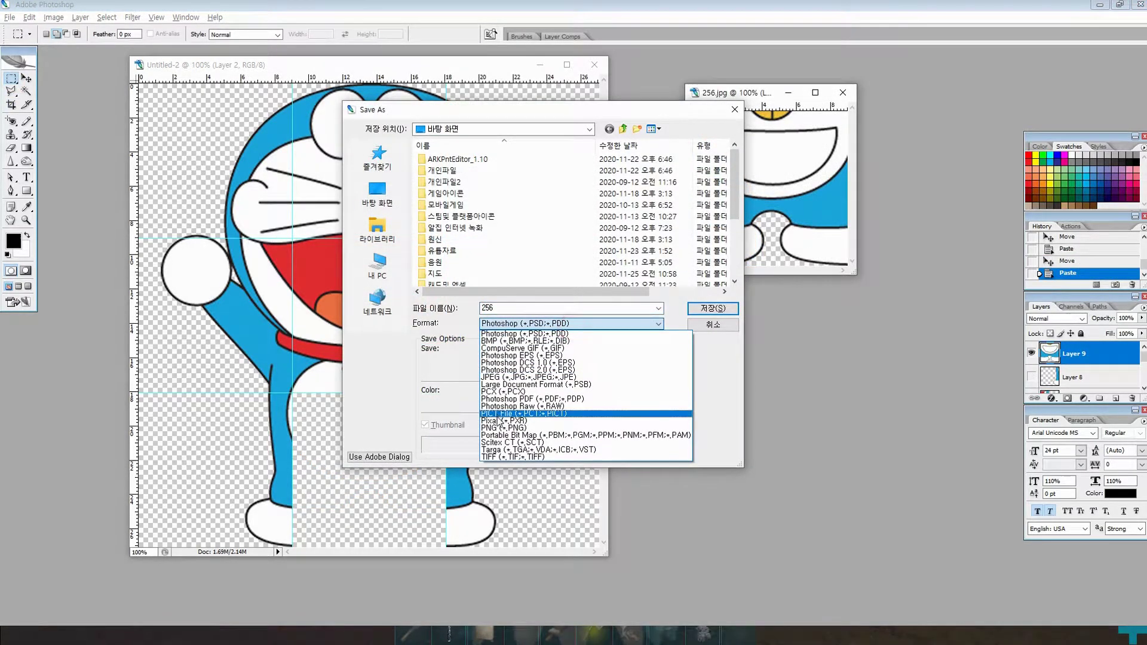
left_click(507, 431)
type("도라에몽08")
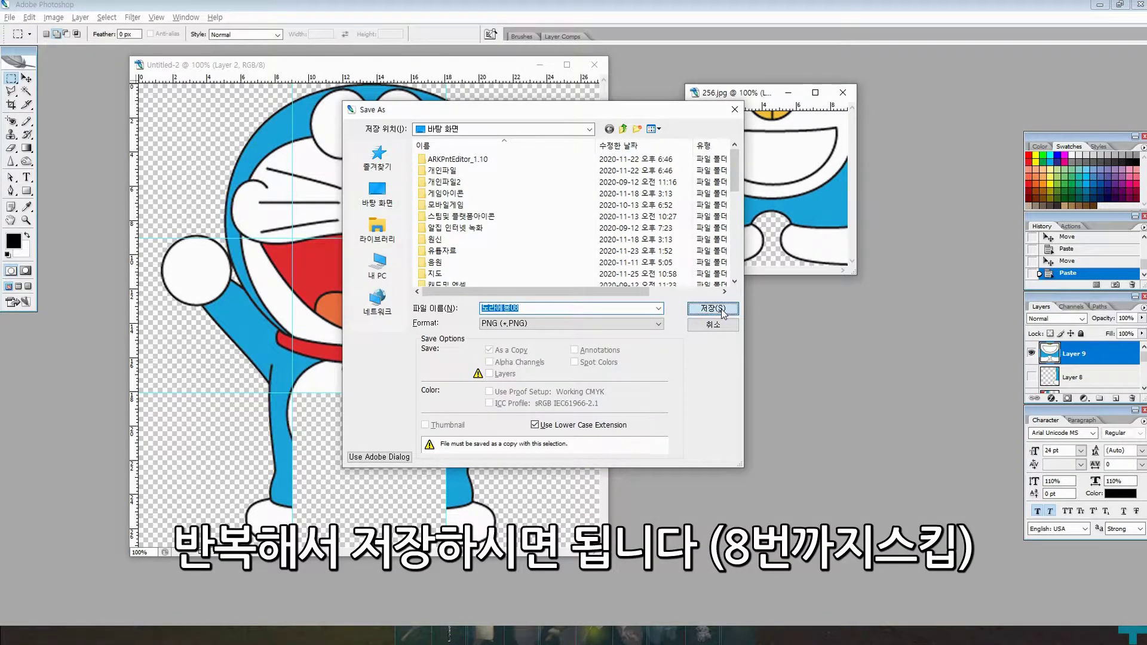
left_click(712, 308)
left_click(603, 302)
left_click(602, 286)
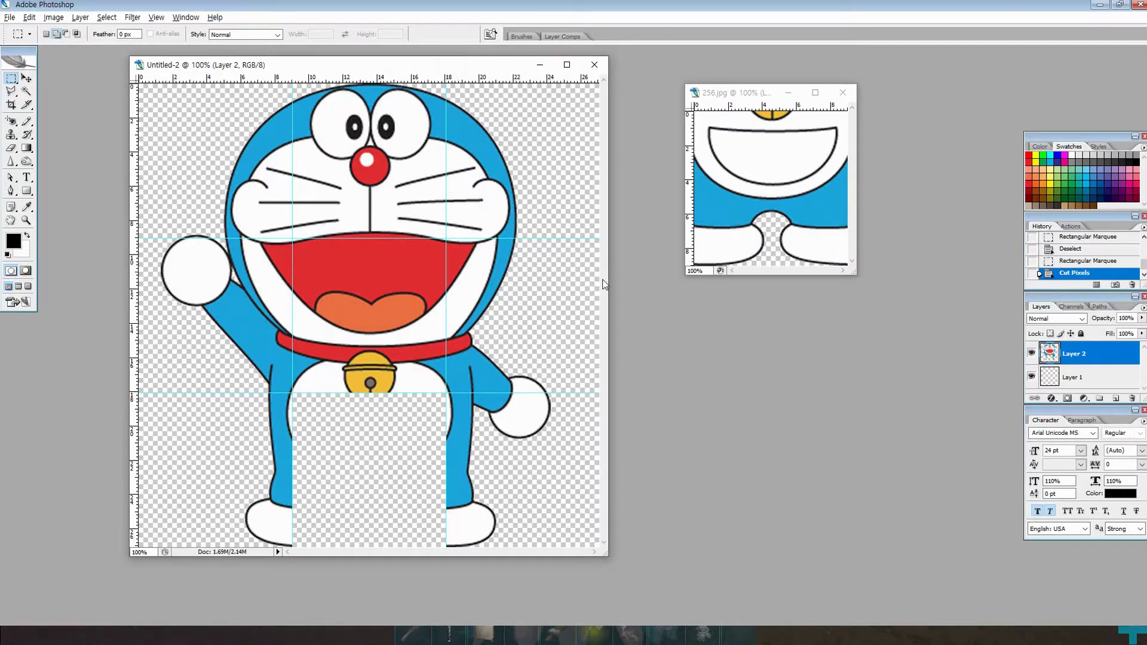
Restore the lower-middle cell in the Doraemon document, then select and cut the lower-right grid cell.
left_click(1076, 262)
left_click(444, 397)
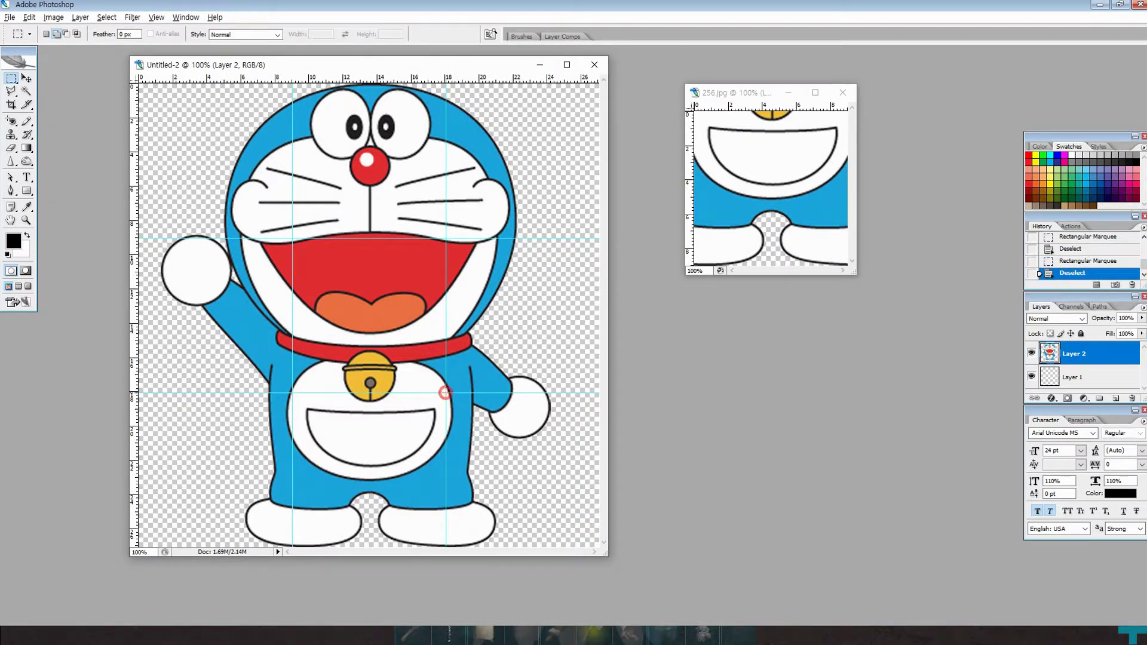
key("ctrl+x")
Paste the lower-right piece into 256.jpg, hide Layer 9, and align the new piece to the canvas.
left_click(767, 90)
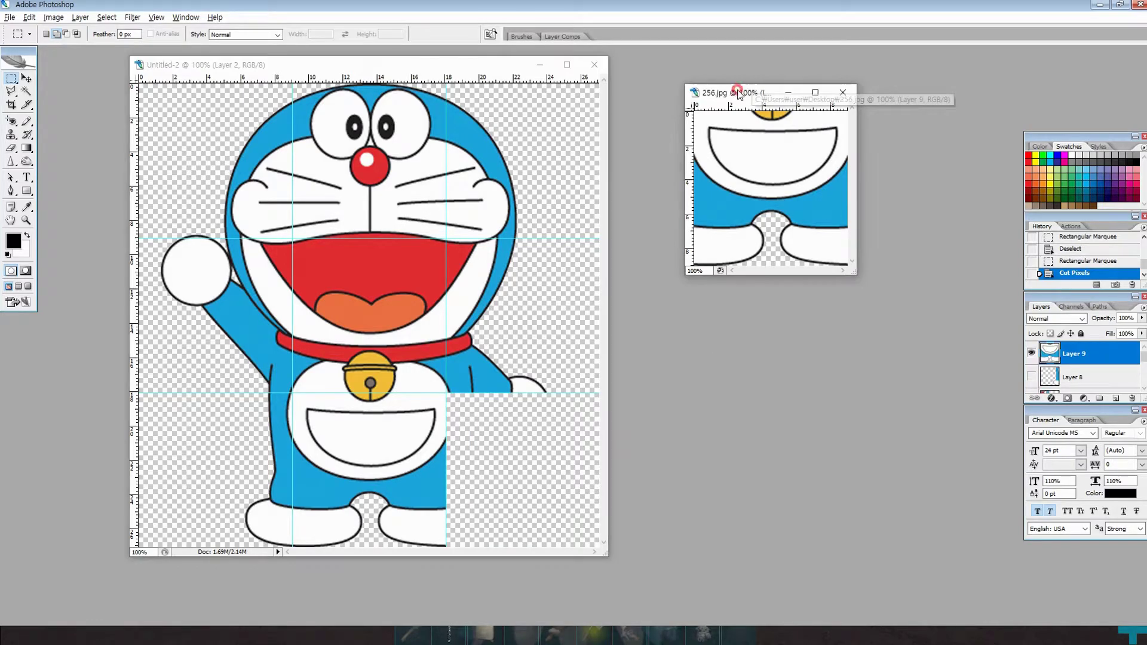
key("ctrl+v")
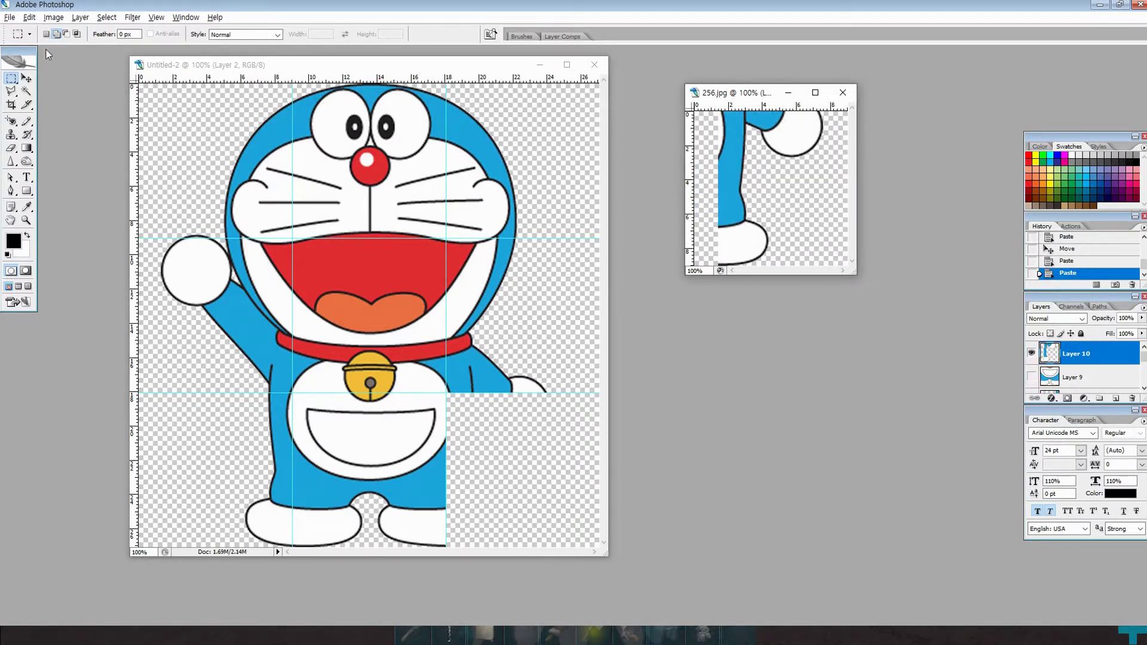
left_click(26, 77)
left_click_drag(724, 150, 722, 108)
Save the lower-right piece to the desktop as a PNG named 도라에몽09, accepting the PNG options.
key("ctrl+shift+s")
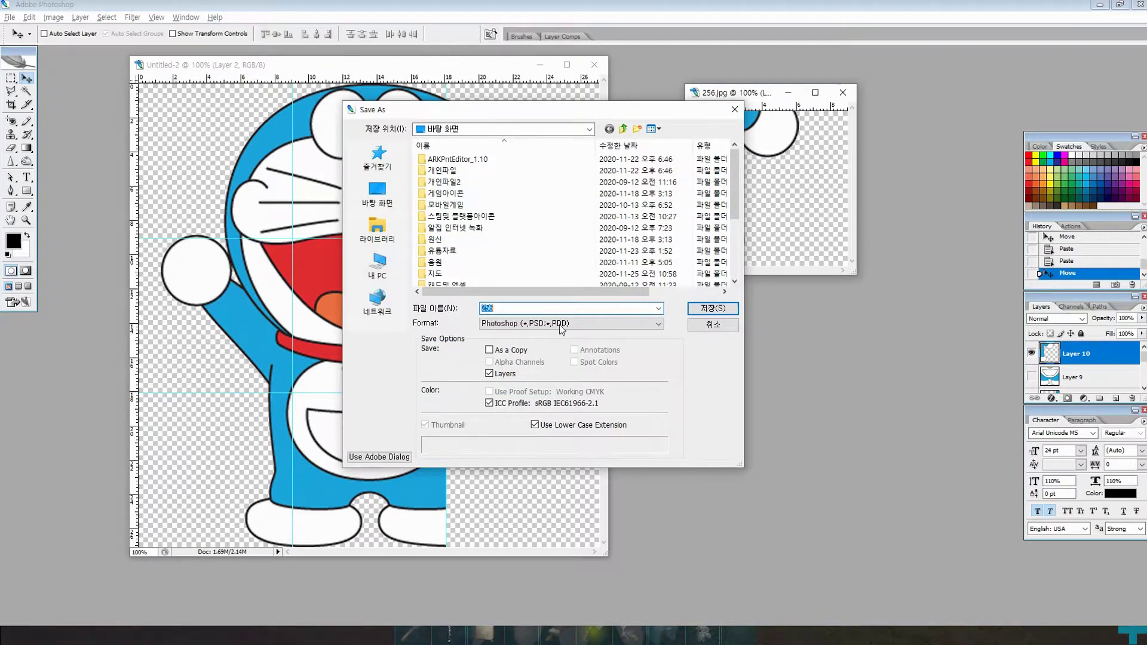
left_click(570, 323)
left_click(501, 427)
double_click(557, 309)
type("도램에몽")
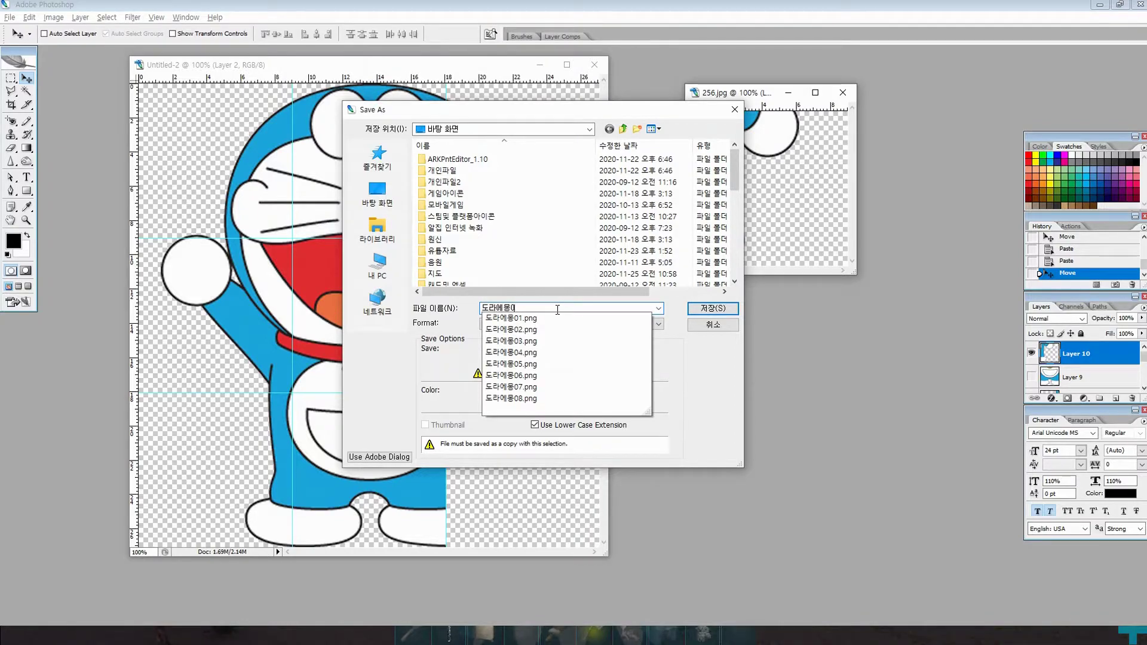
type("09")
left_click(712, 308)
left_click(616, 306)
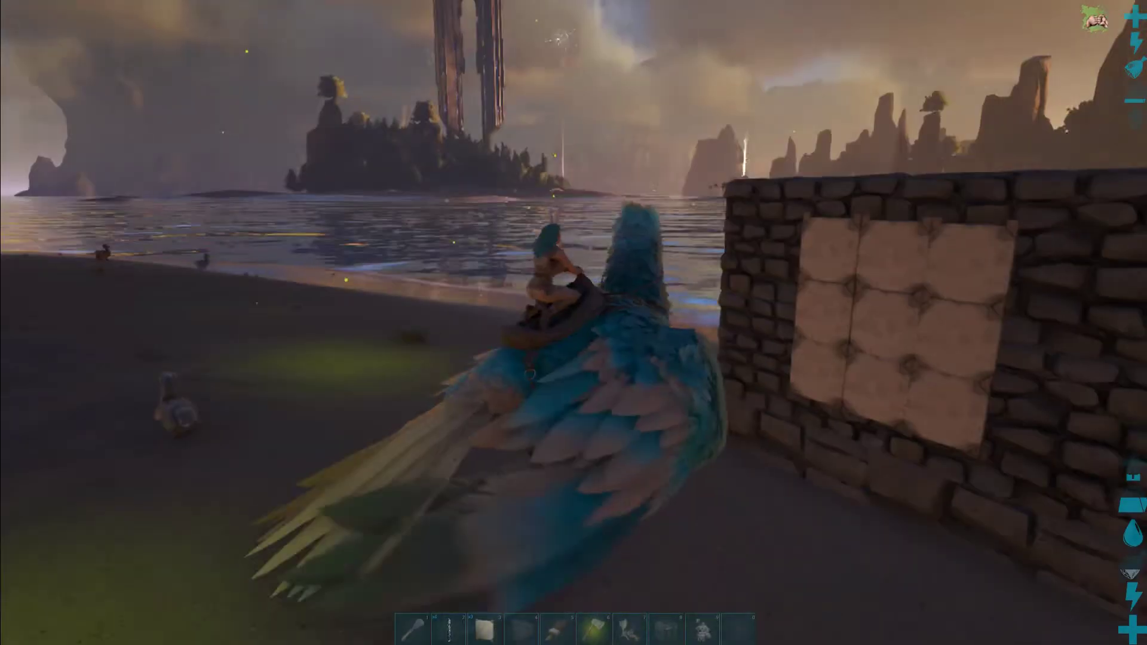
In ARK, dismount, approach the canvas wall with the paintbrush, and open the paint screen of the lower-right canvas.
key("e")
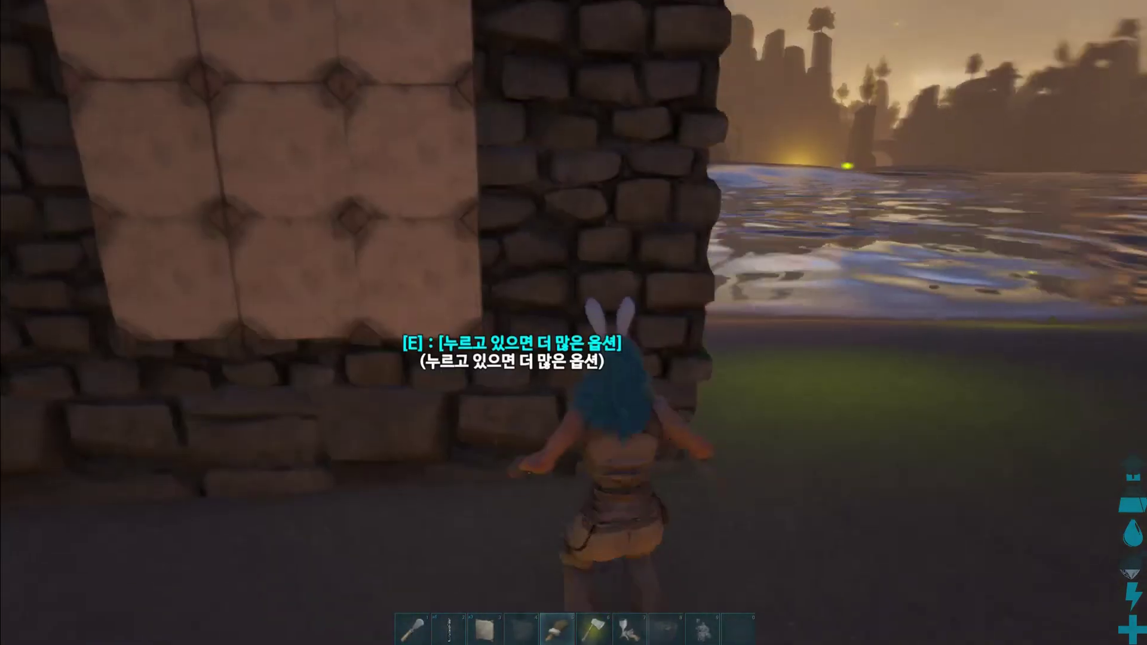
key("k")
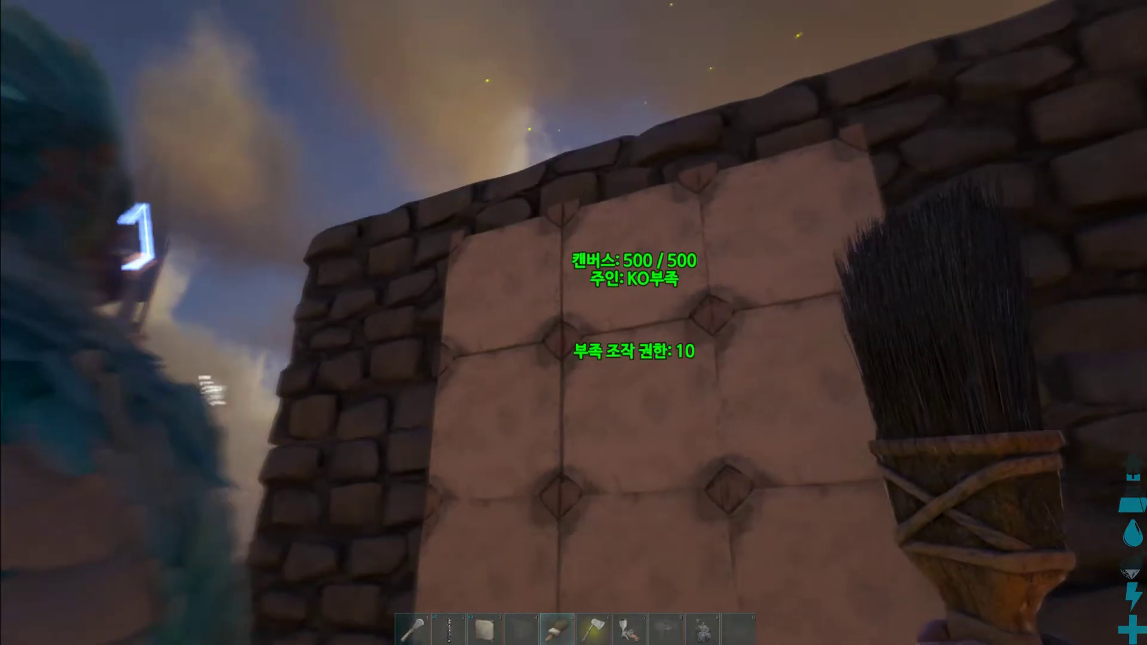
key("w")
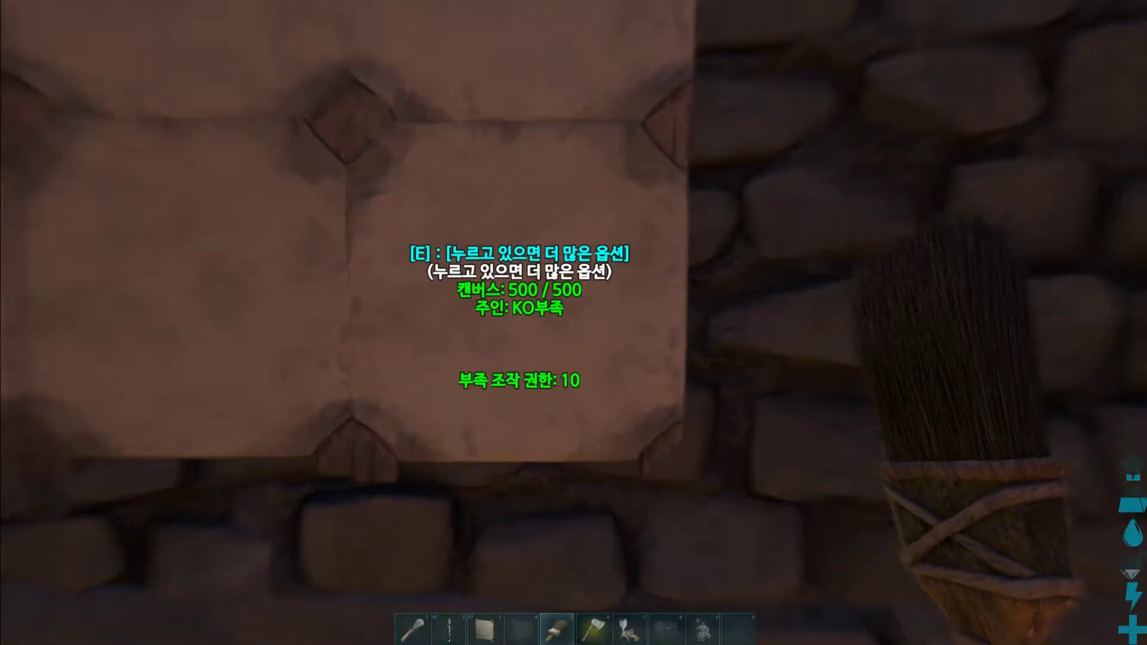
key("e")
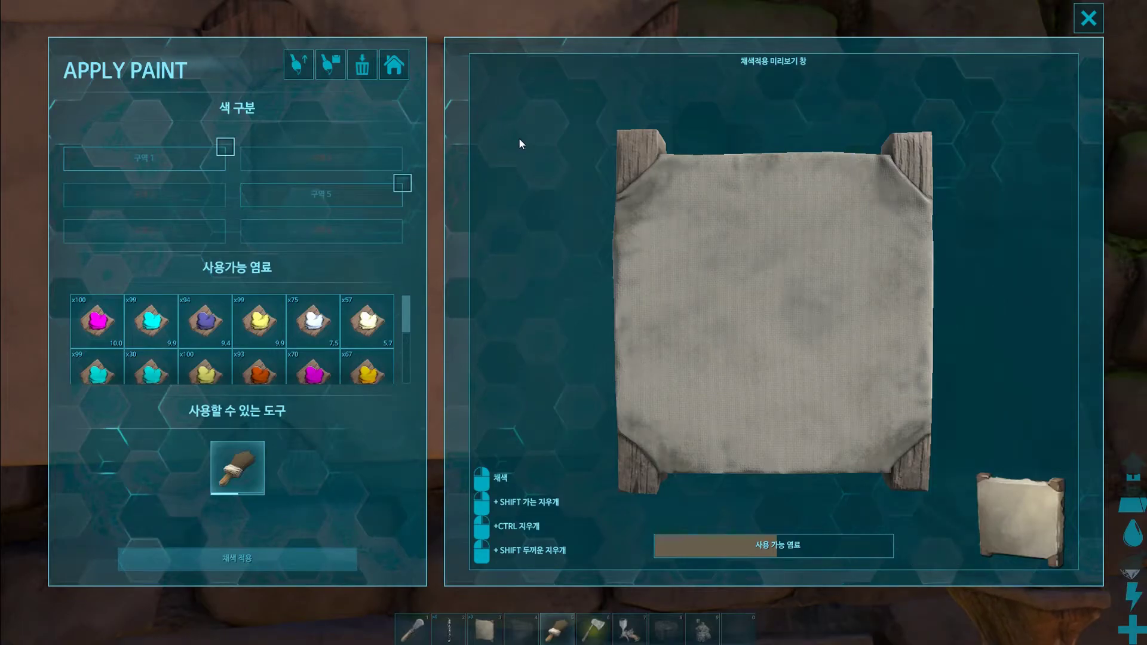
Switch from ARK to the ARKpnt Editor window.
key("alt+Tab")
key("alt+Tab")
key("alt+Tab")
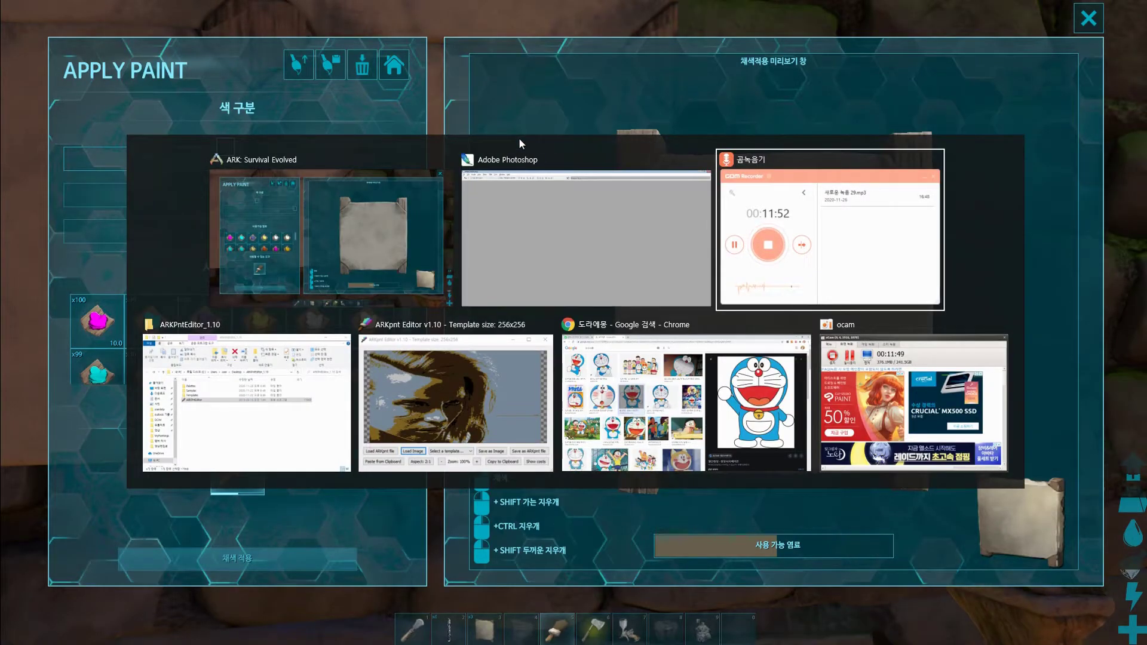
key("alt+Tab")
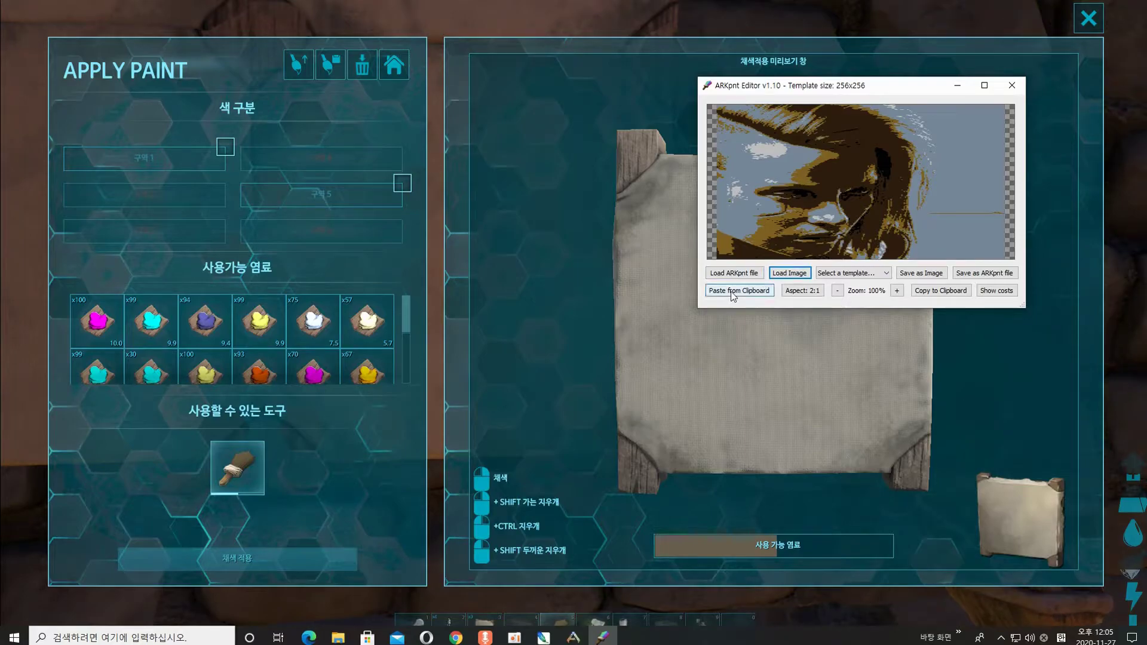
Switch to the ARKPntEditor_1.10 folder window and locate the ARKPntEditor program file.
key("alt+Tab")
key("alt+Tab")
key("alt+Tab")
key("alt+Tab")
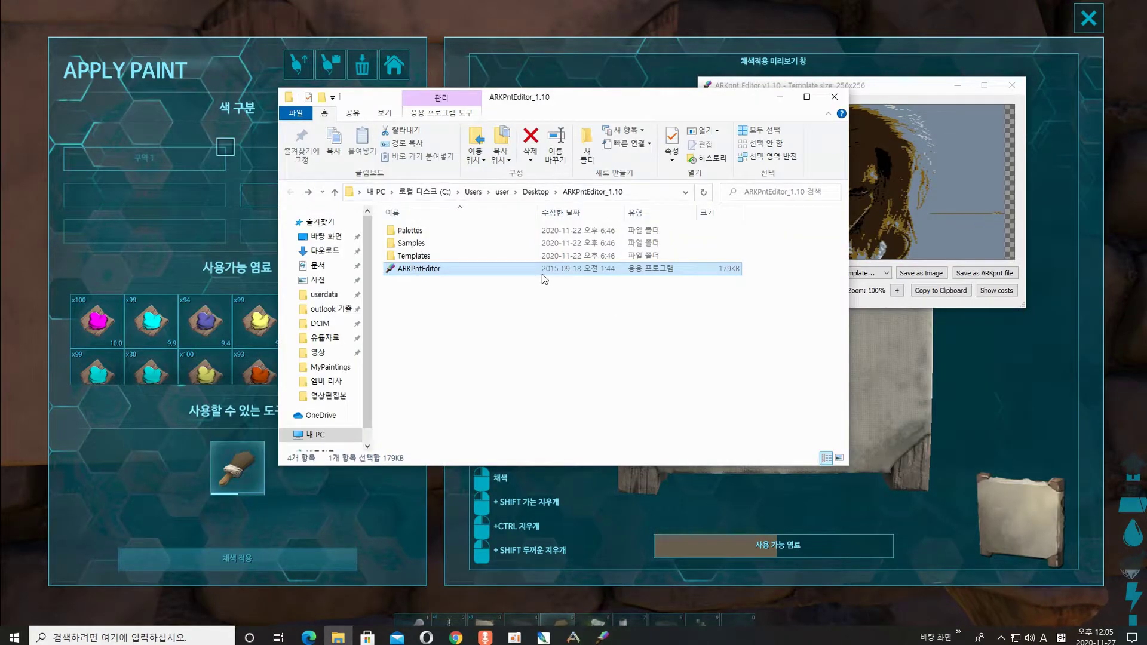
left_click(431, 297)
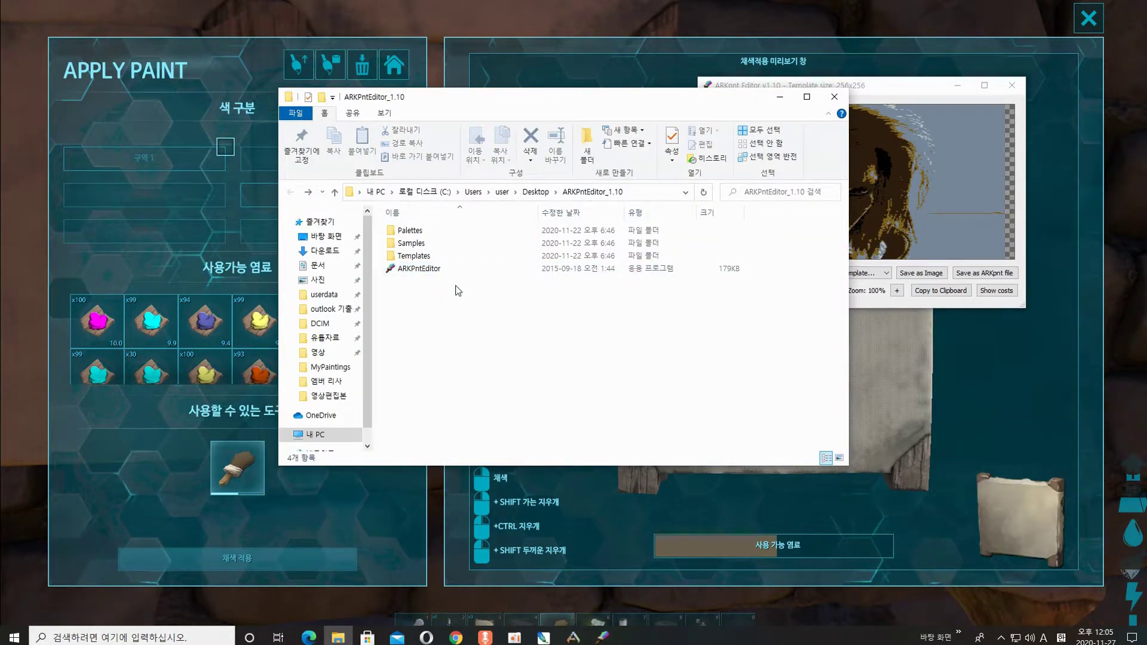
mouse_move(476, 272)
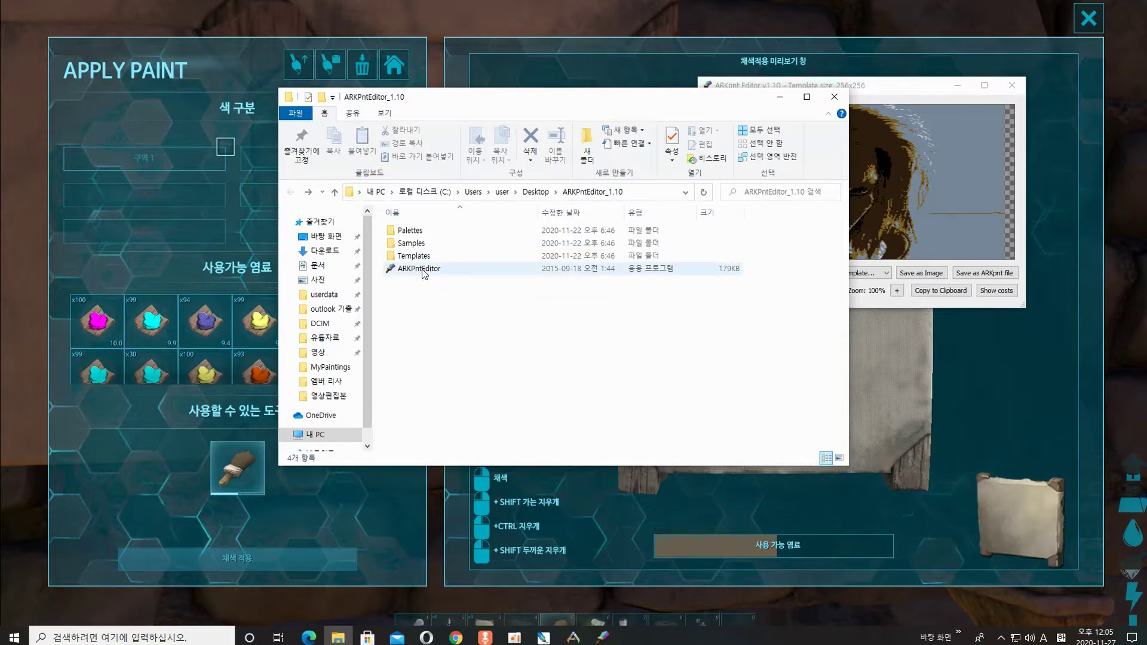
mouse_move(422, 272)
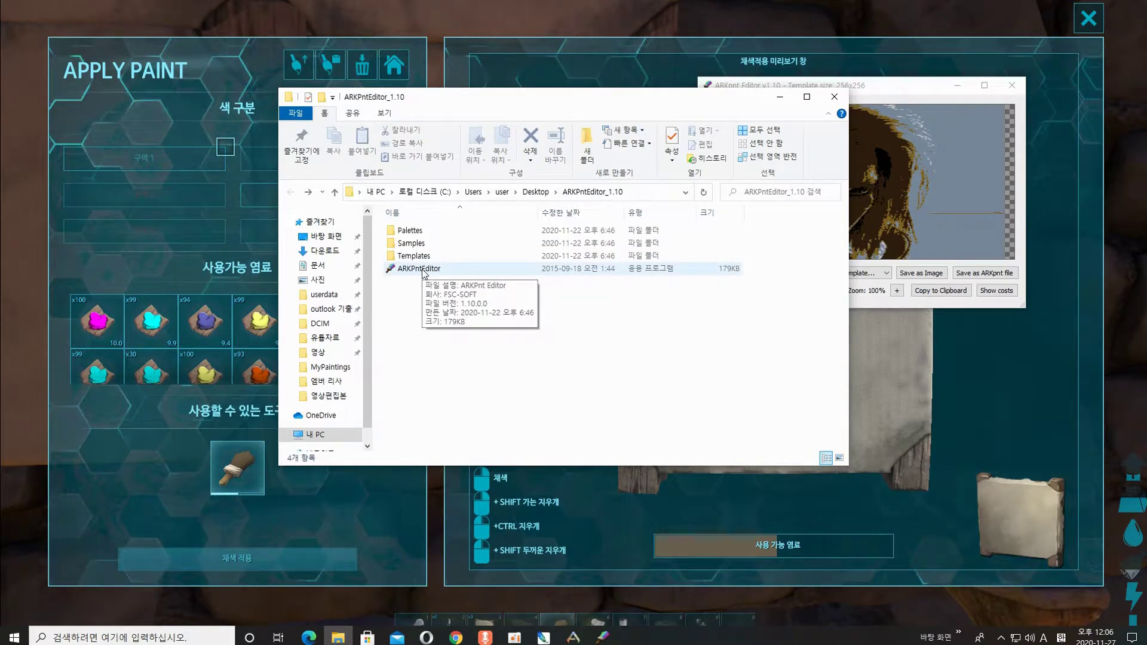
left_click(423, 270)
Load ABC_Sign_PaintingCanvas_C_5.pnt from the MyPaintings folder into ARKpnt Editor.
left_click(863, 86)
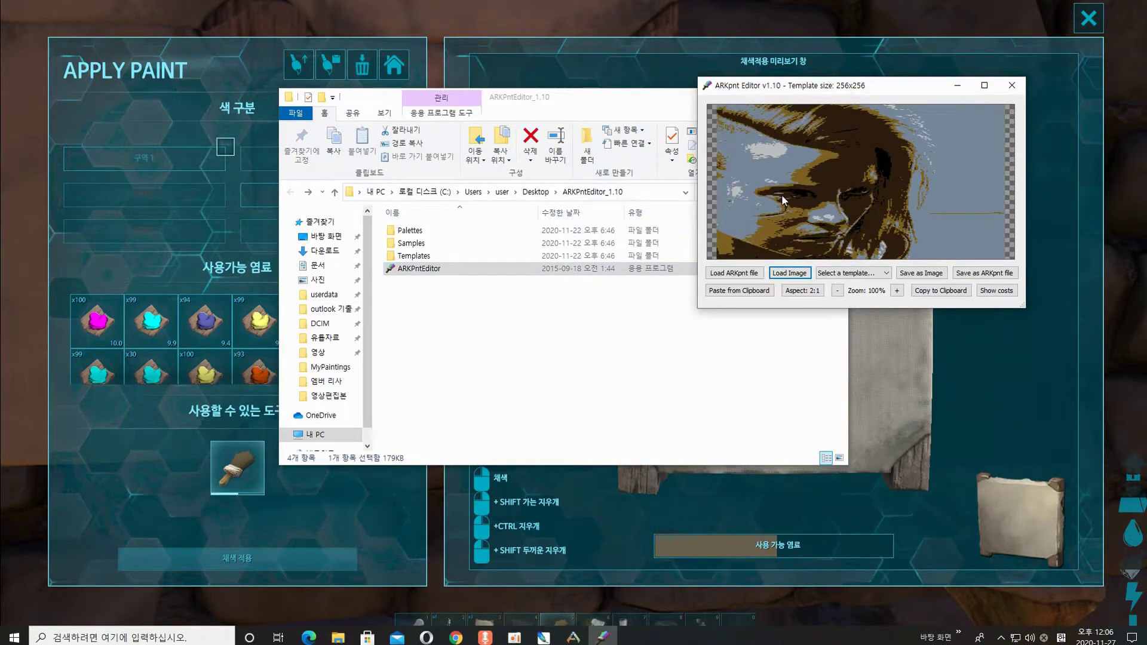
left_click(735, 273)
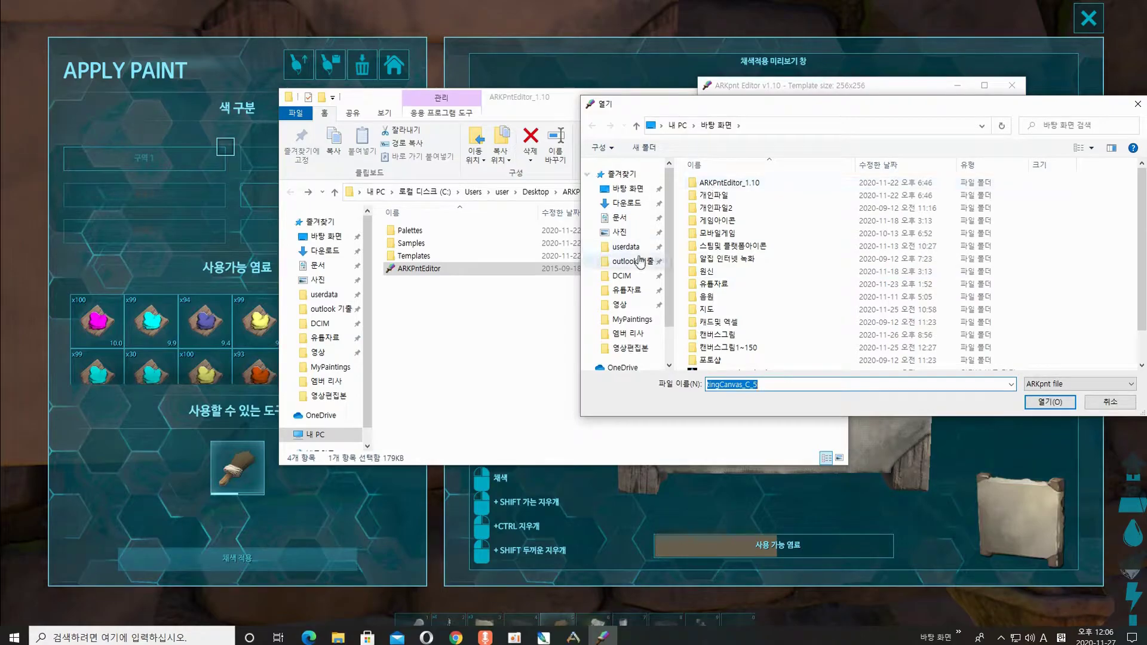
left_click(633, 320)
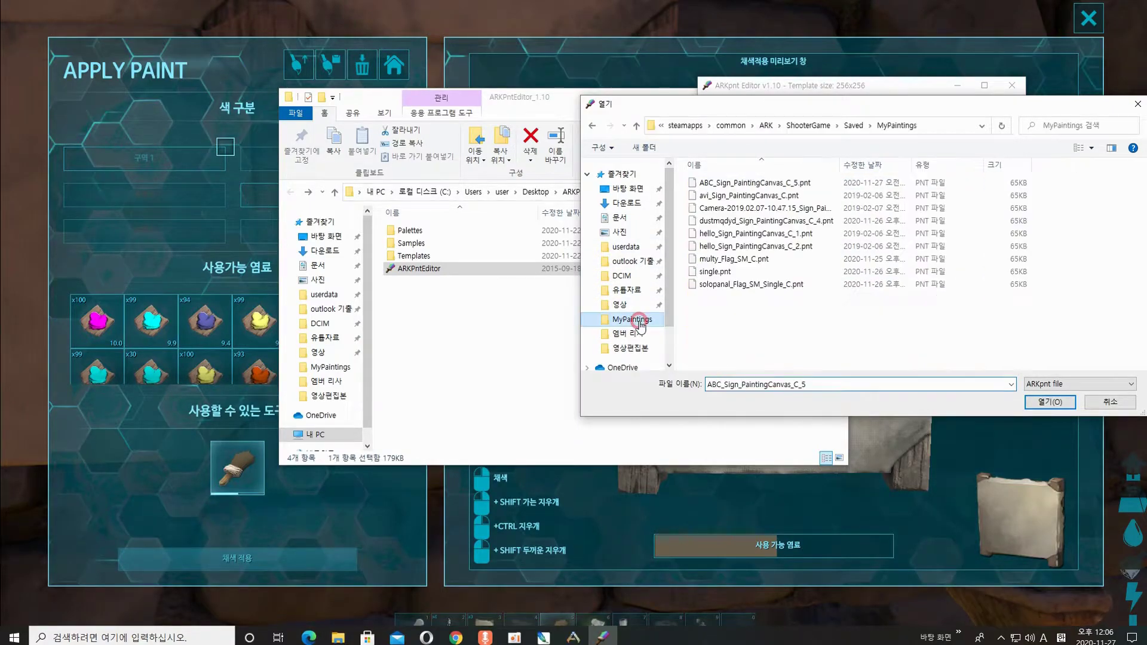
left_click(718, 184)
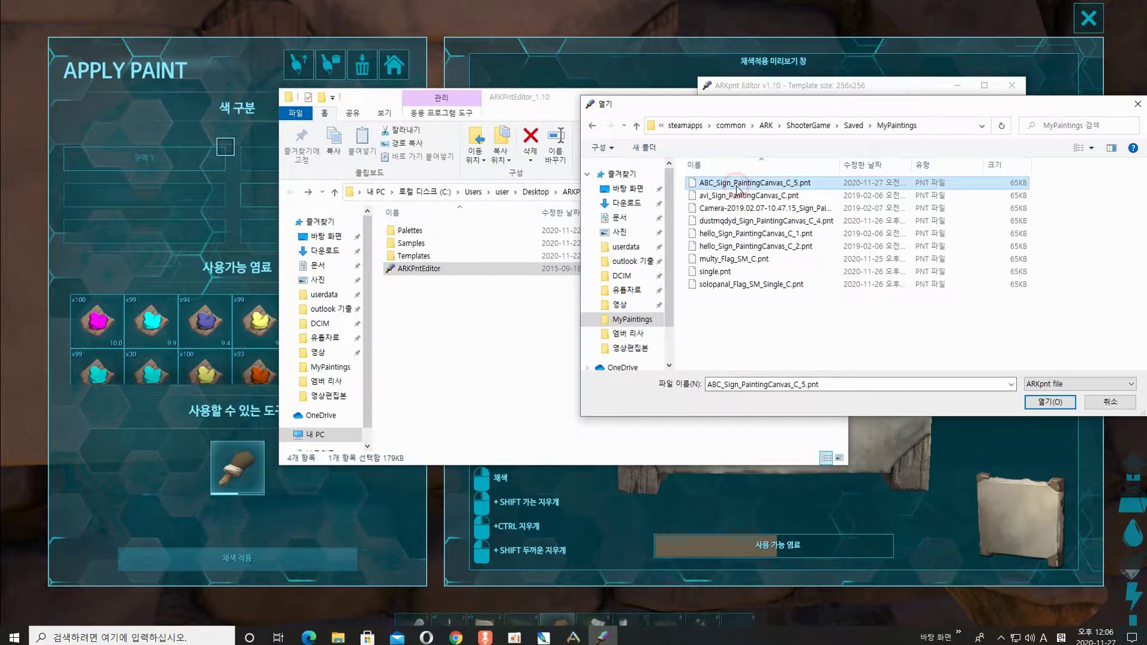
double_click(737, 186)
Load the desktop image 도라에몽09 into the 256x256 canvas template.
left_click(787, 273)
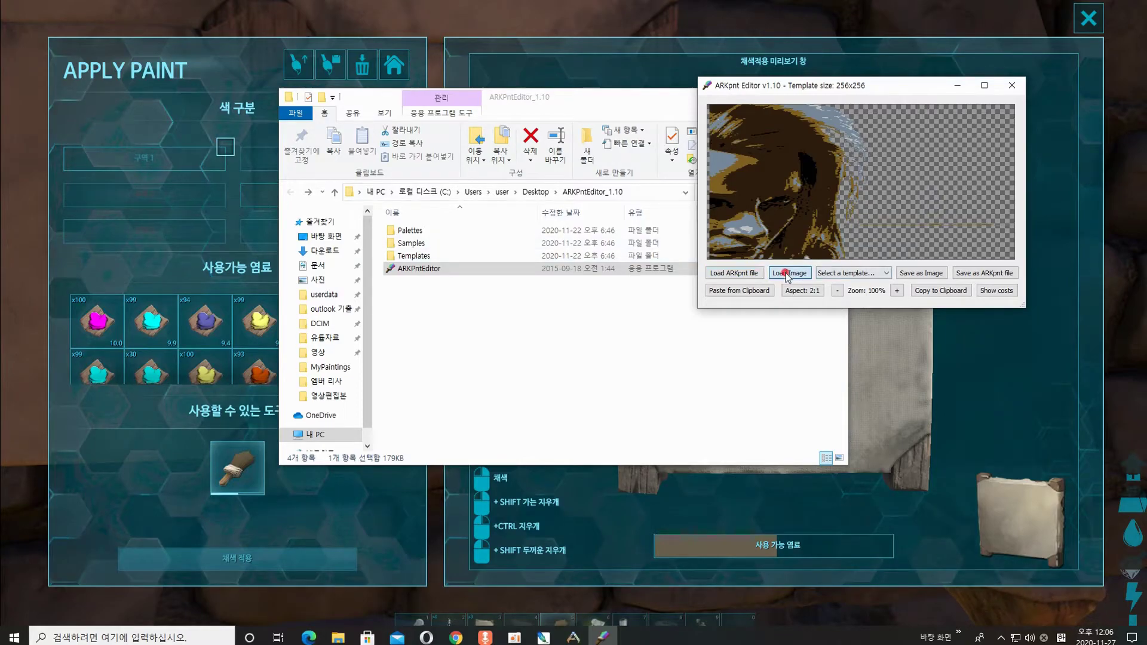
left_click(663, 190)
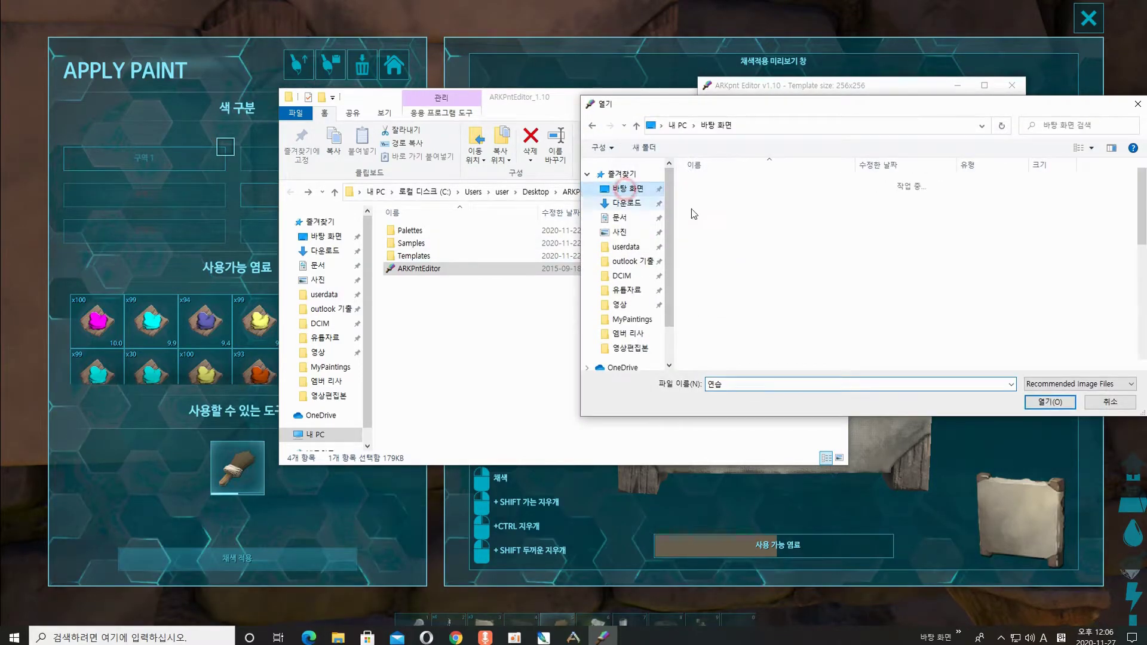
double_click(779, 246)
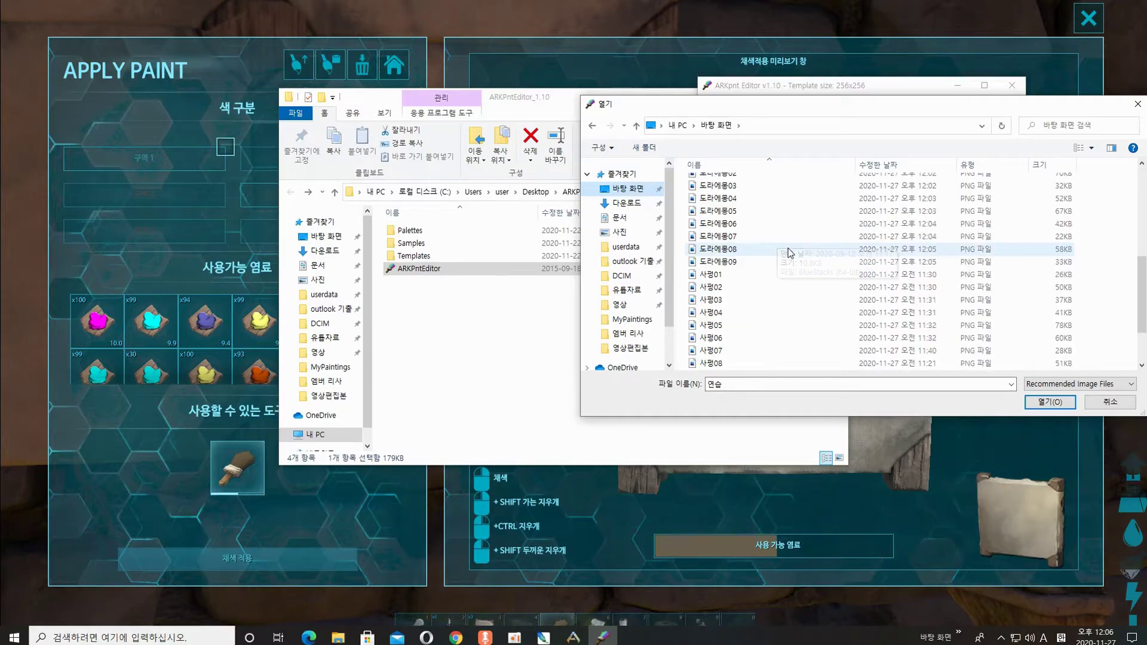
double_click(739, 260)
left_click(588, 355)
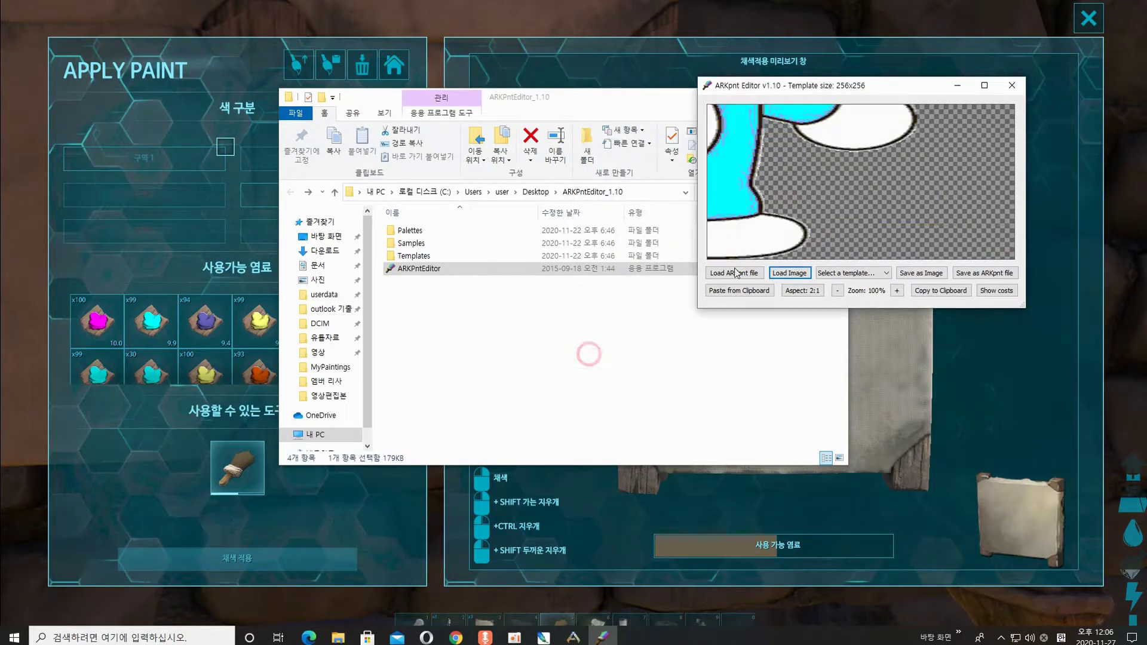
Save the image as an ARKpnt file over ABC_Sign_PaintingCanvas_C_5.pnt in MyPaintings, and preview the saved file.
left_click(969, 273)
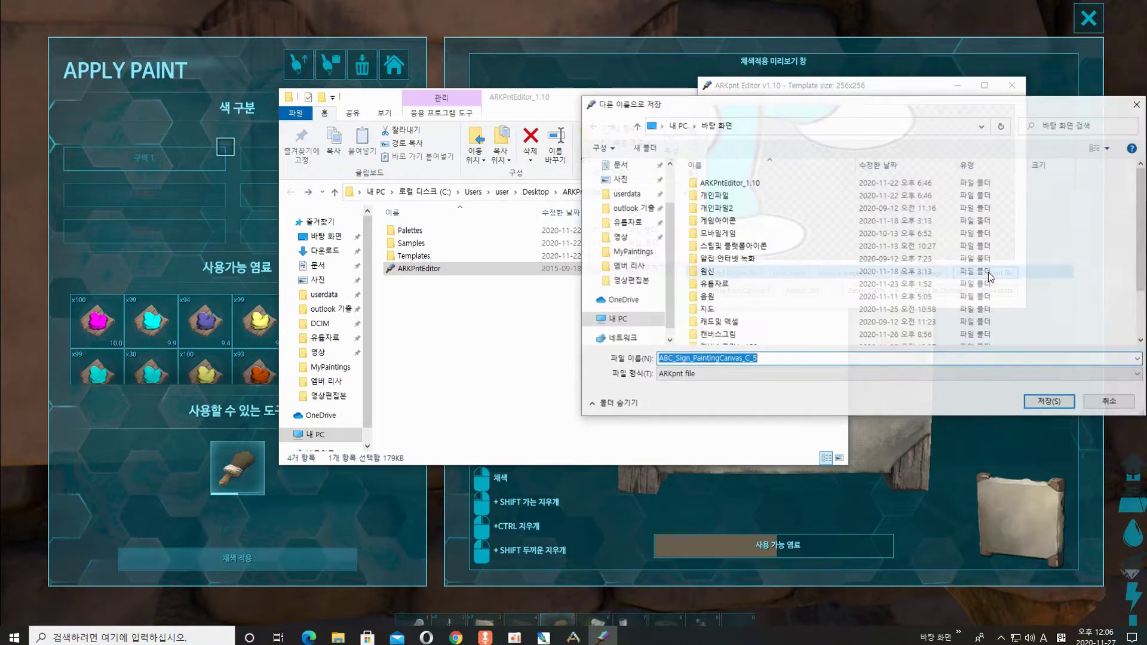
left_click(628, 252)
double_click(717, 182)
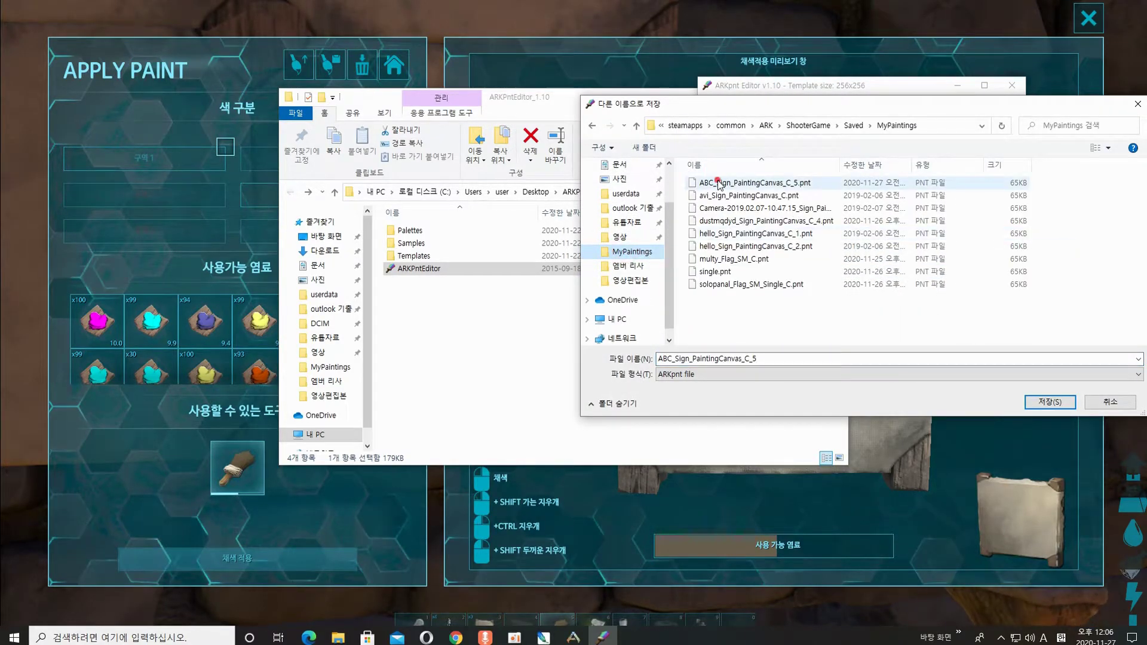
left_click(605, 322)
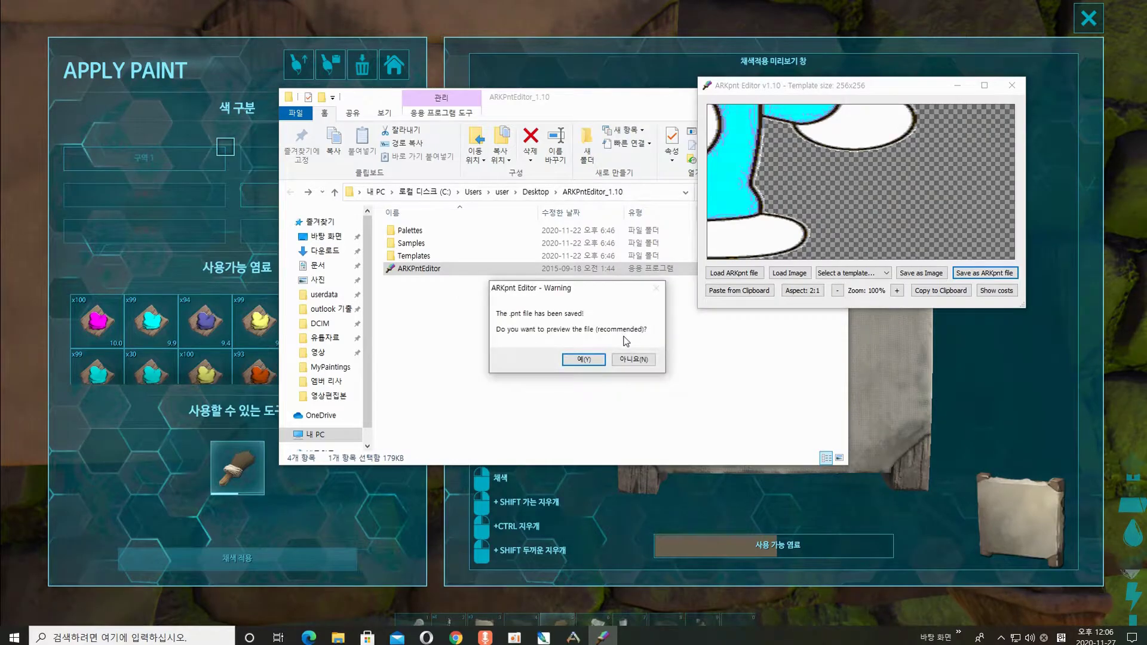
left_click(586, 360)
Switch back to ARK and apply the saved ABC painting to the lower-right canvas.
left_click(615, 55)
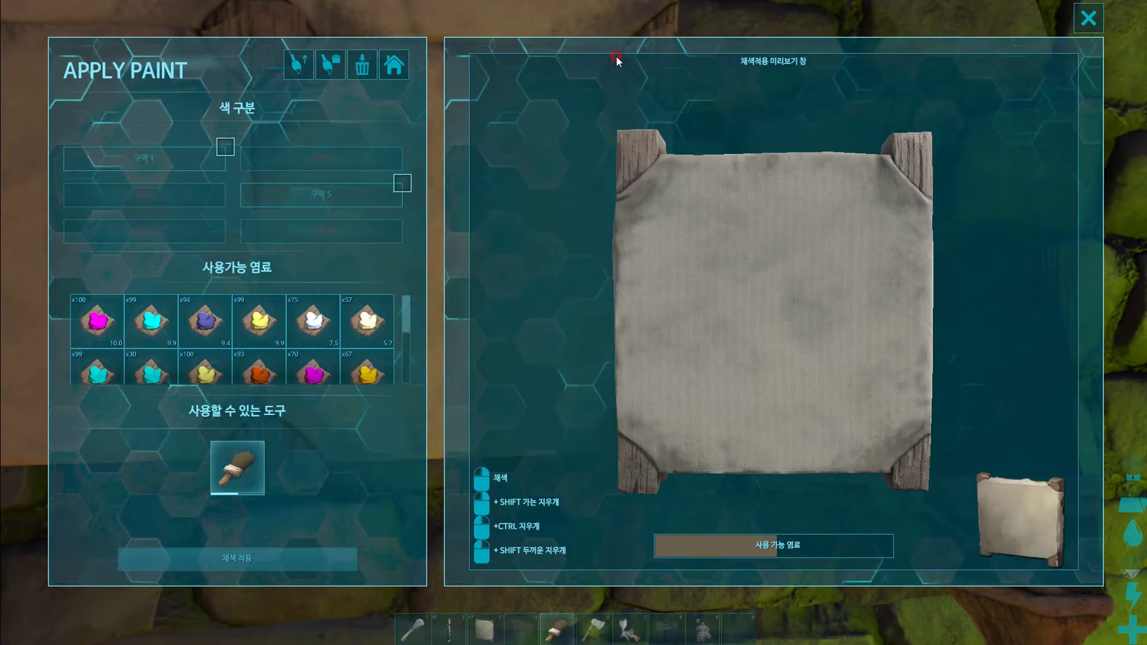
left_click(306, 59)
left_click(184, 162)
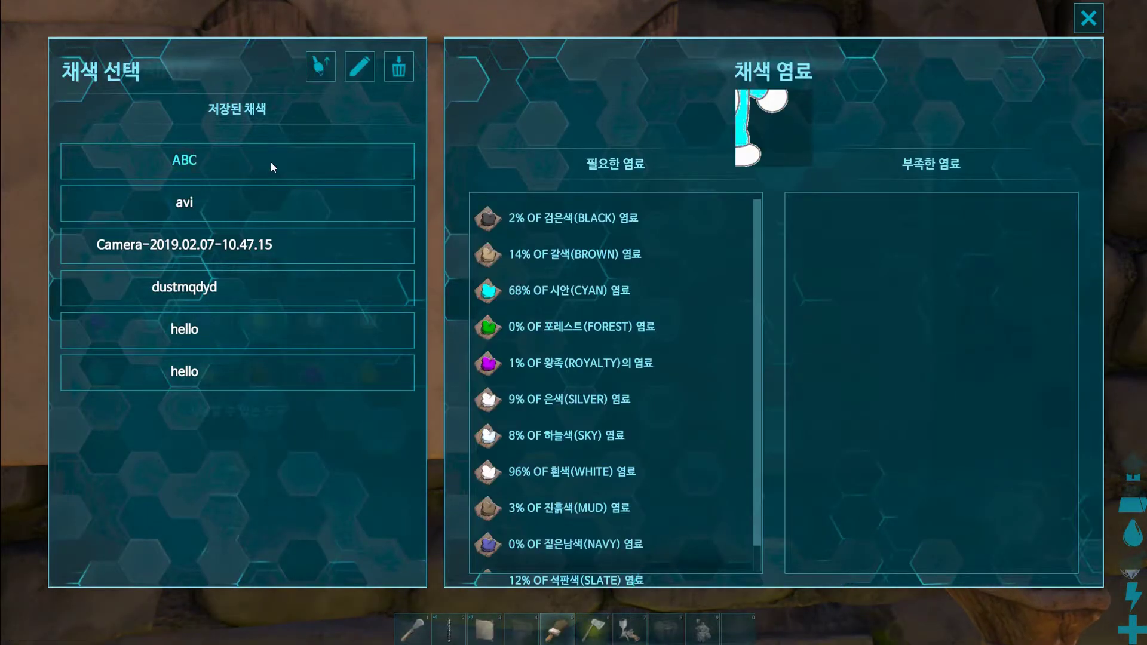
left_click(323, 70)
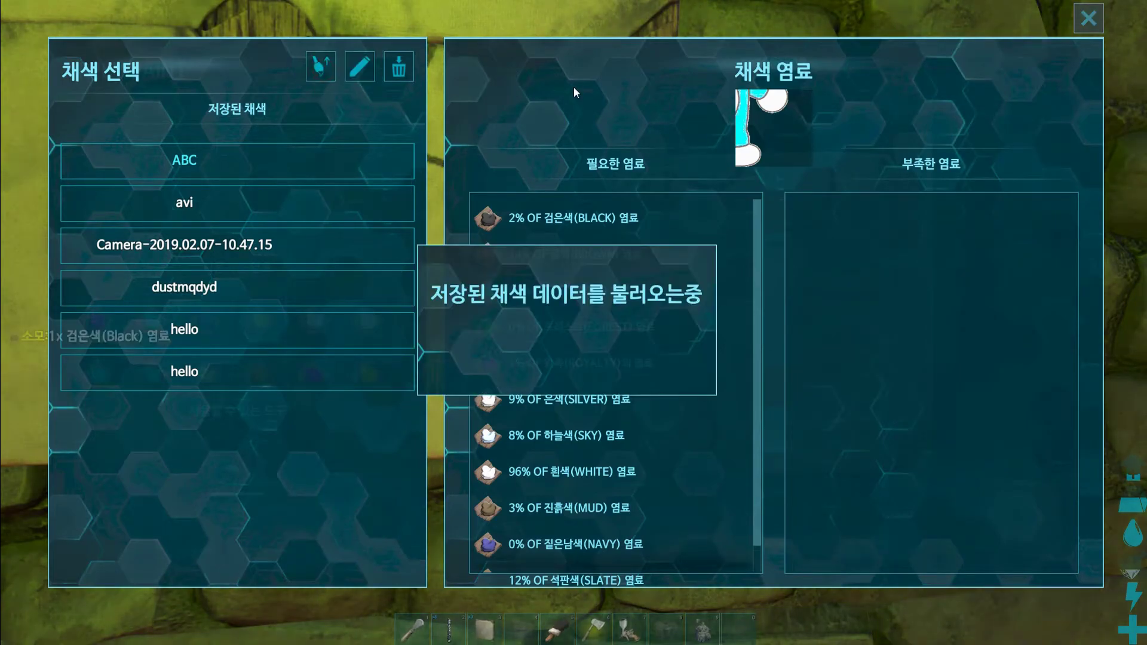